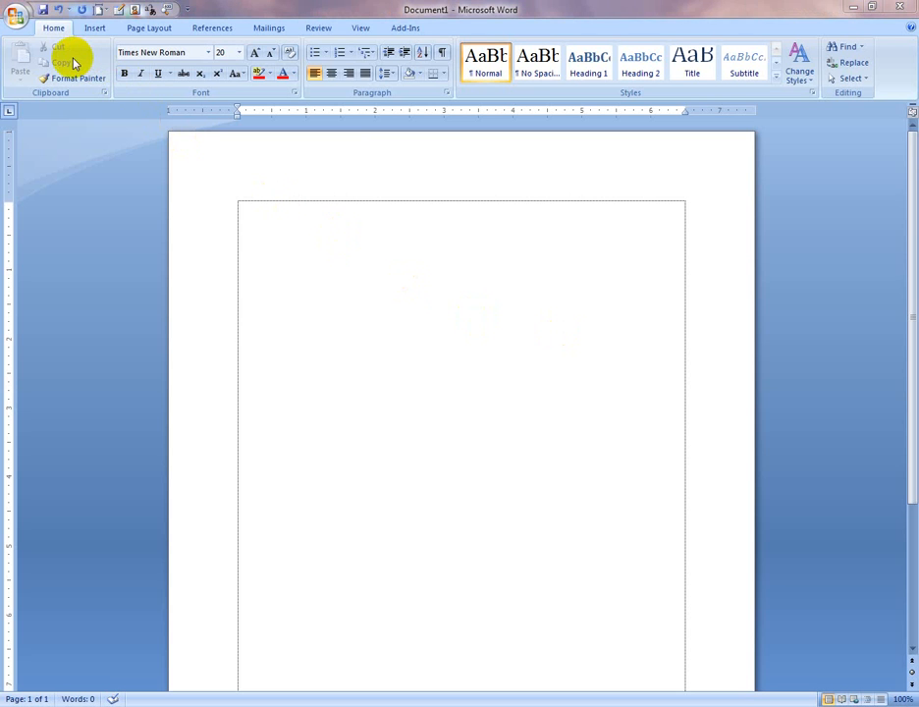
# - Enter "cumilla" on the first line of the blank document and copy that line
pyautogui.click(253, 213)
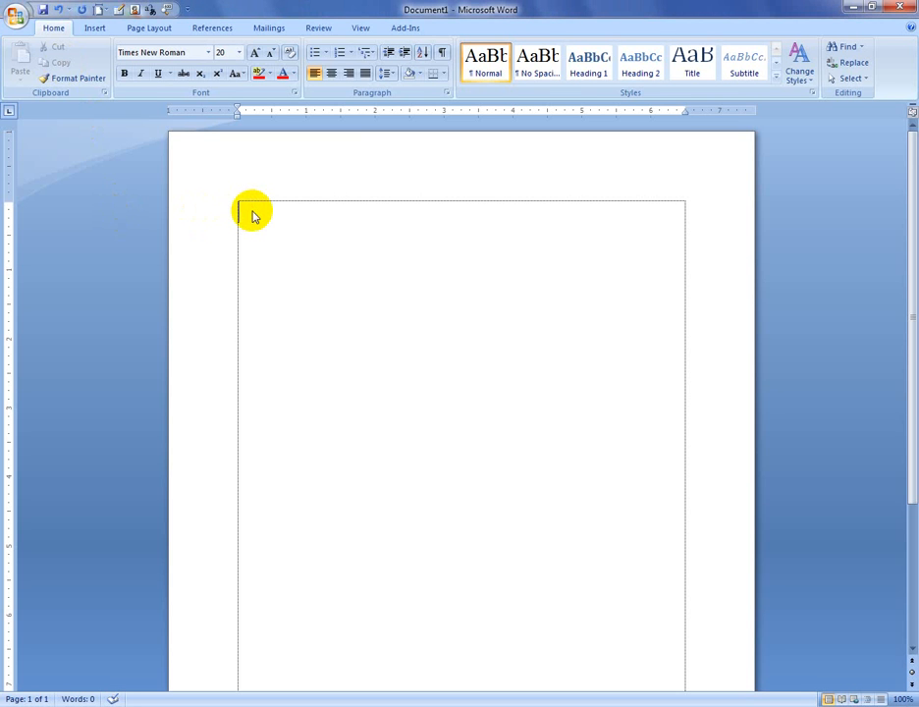
pyautogui.write('cumilla')
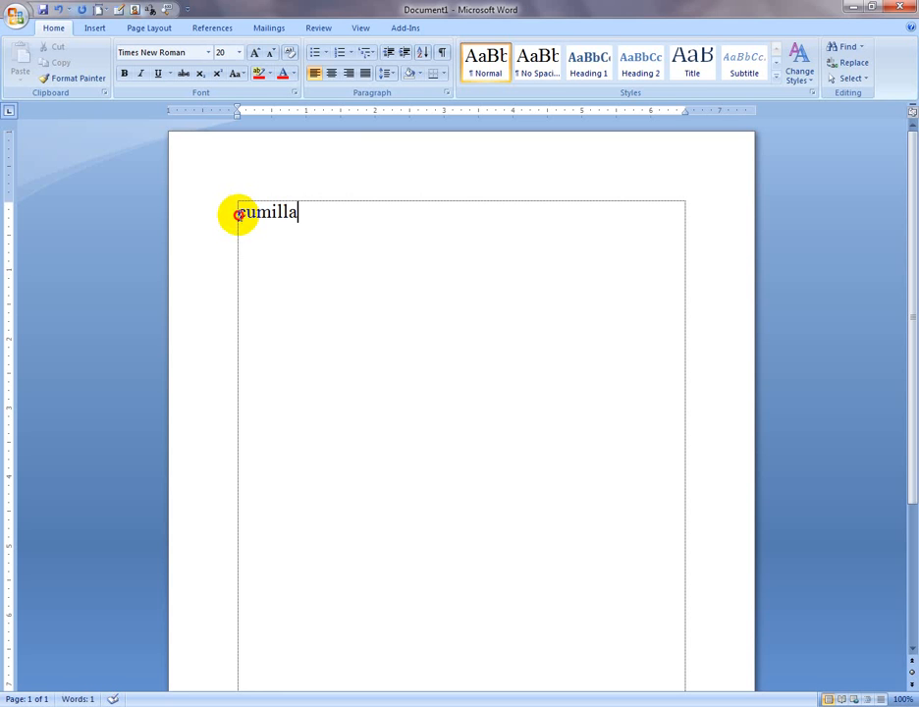
pyautogui.moveTo(236, 213); pyautogui.dragTo(297, 226)
pyautogui.hotkey('ctrl', 'c')
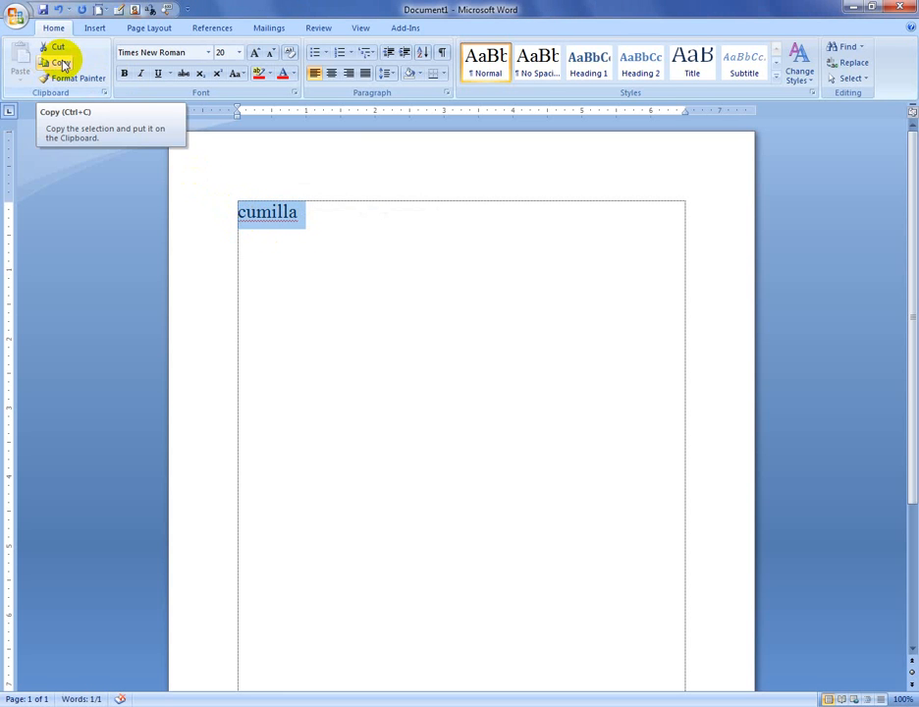
pyautogui.click(60, 63)
# - Start a new line below the word and paste the copied "cumilla" line six times
pyautogui.click(308, 221)
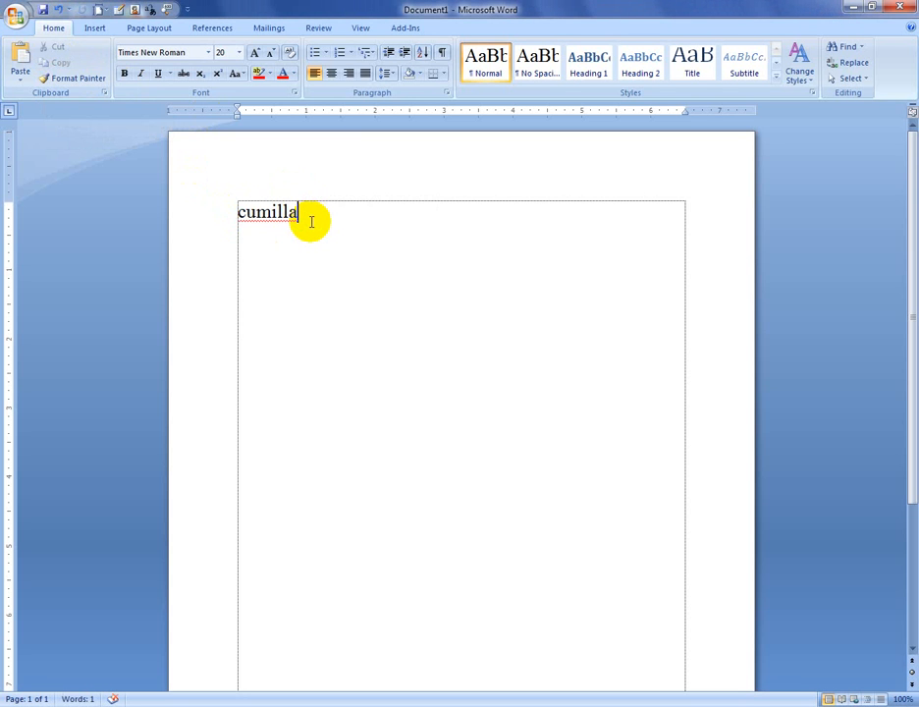
pyautogui.press('Return')
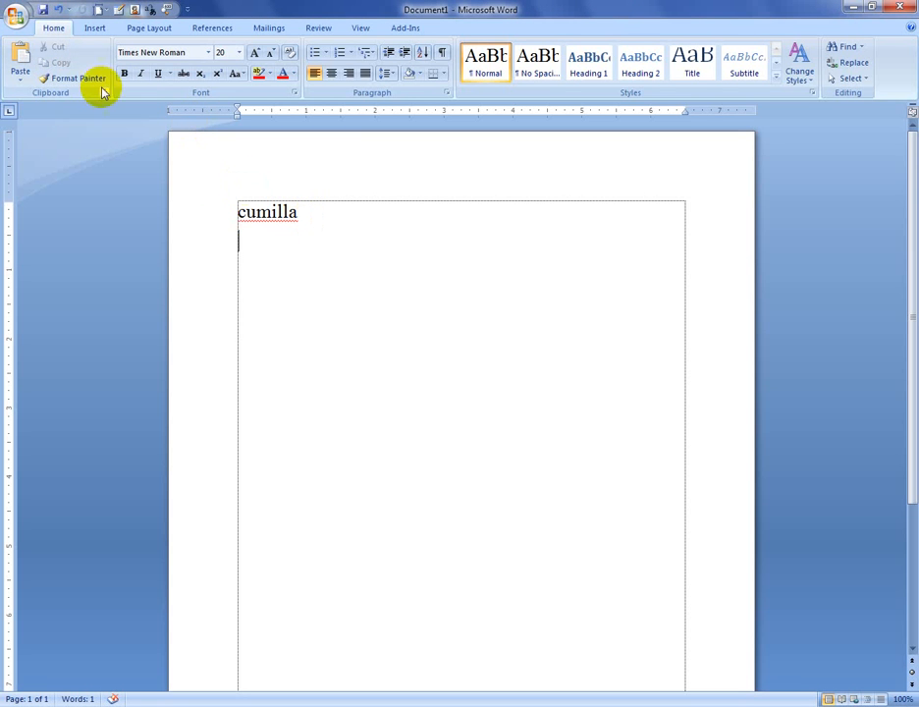
pyautogui.click(19, 60)
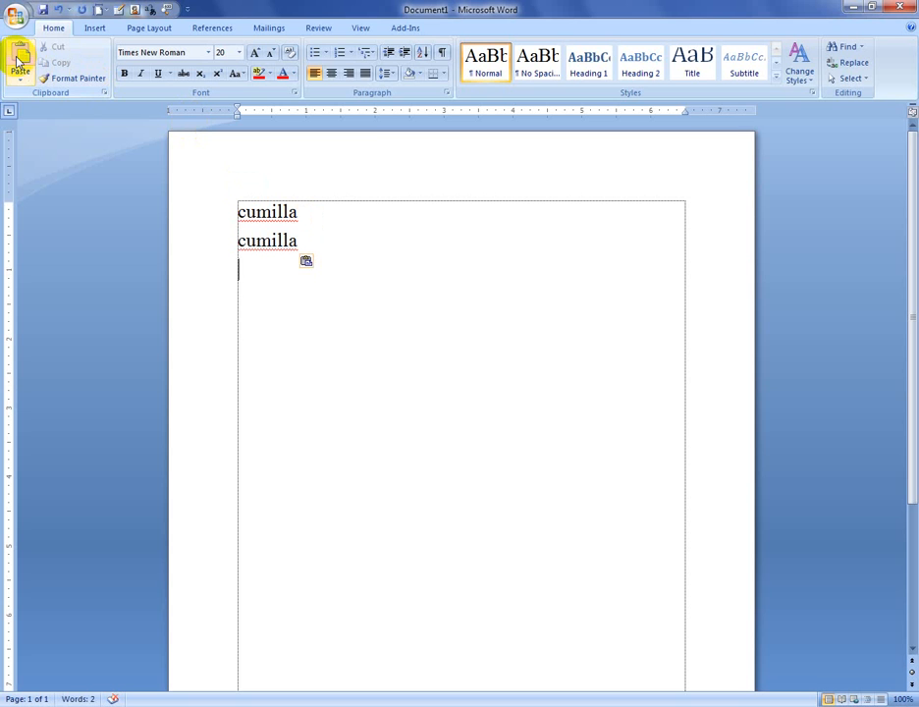
pyautogui.click(19, 60)
pyautogui.click(18, 60)
pyautogui.click(19, 60)
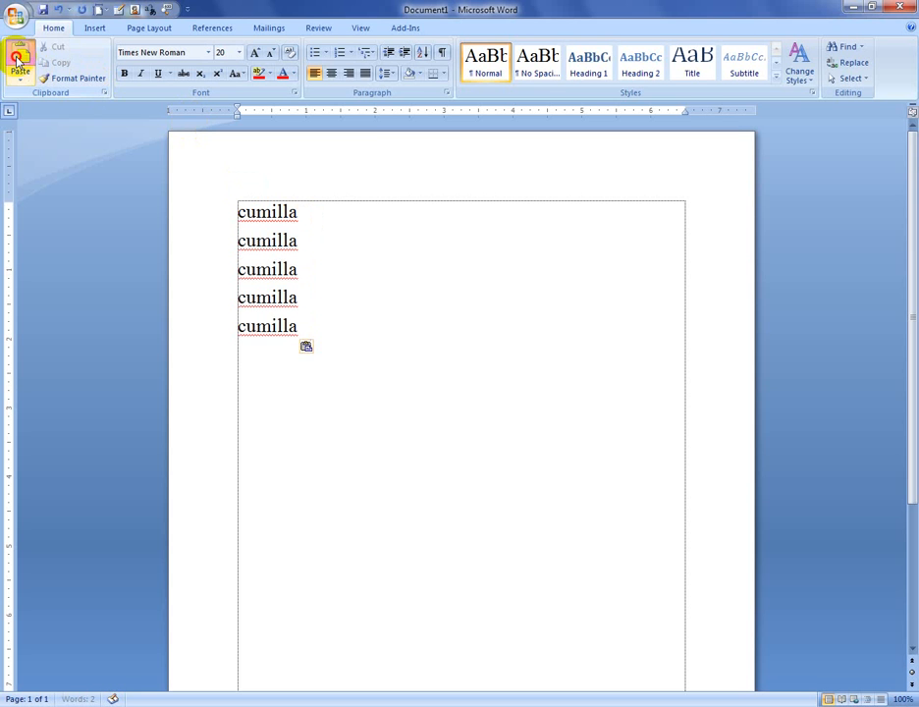
pyautogui.click(19, 60)
pyautogui.click(18, 60)
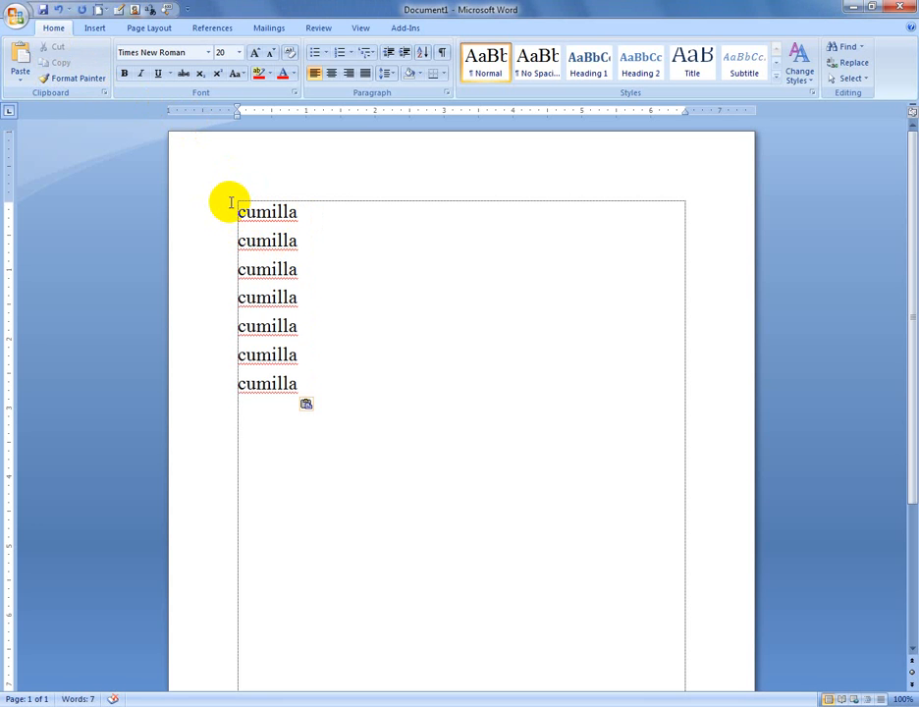
# - Cut all seven "cumilla" lines, insert a page break and paste the lines on the second page
pyautogui.moveTo(230, 203); pyautogui.dragTo(303, 390)
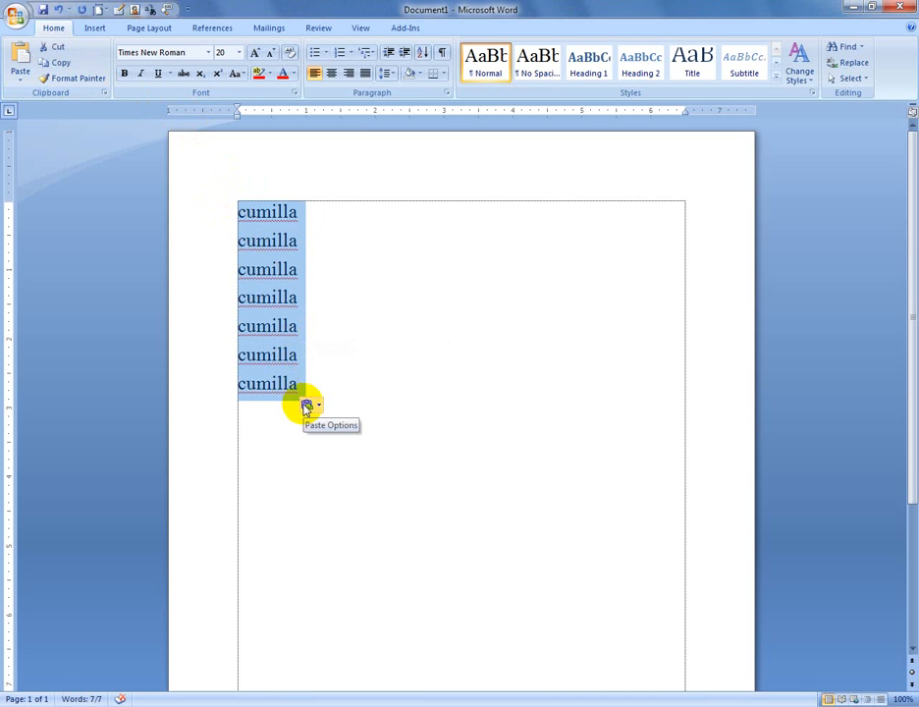
pyautogui.click(59, 48)
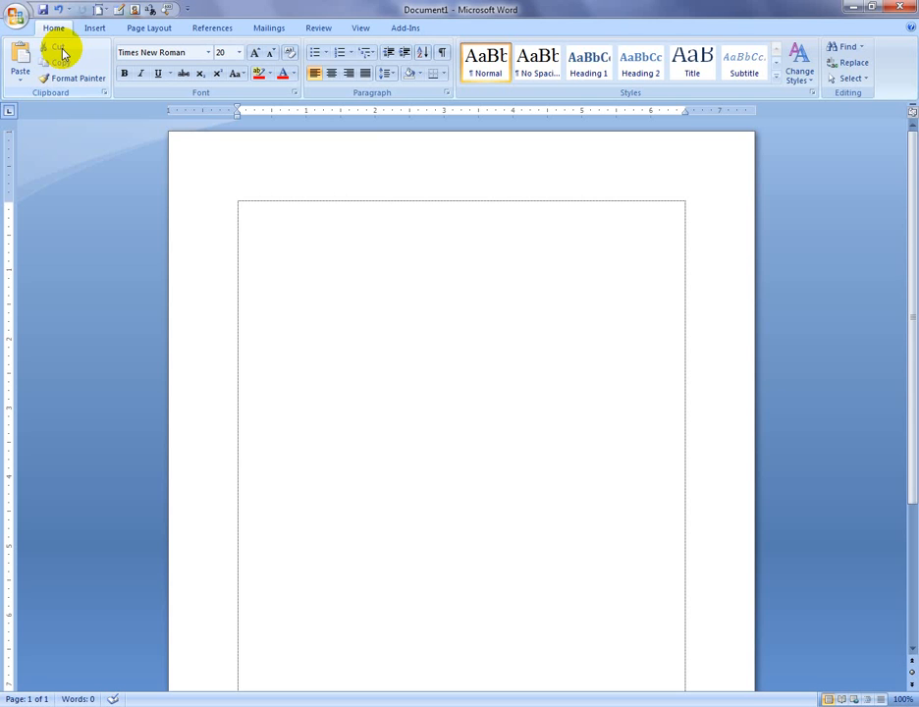
pyautogui.hotkey('ctrl', 'Return')
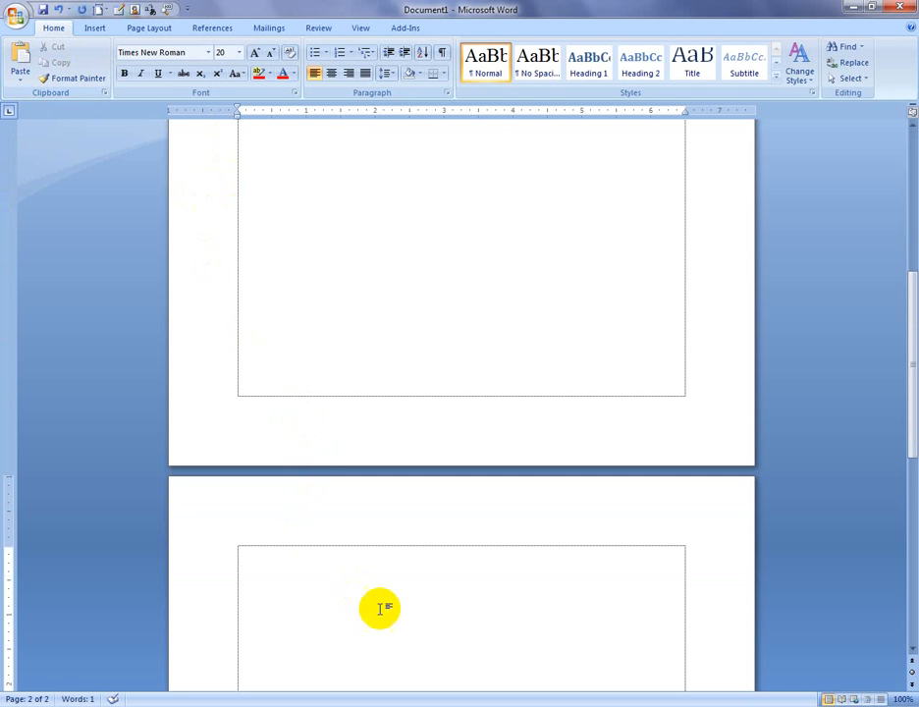
pyautogui.scroll(-1, 277, 553)
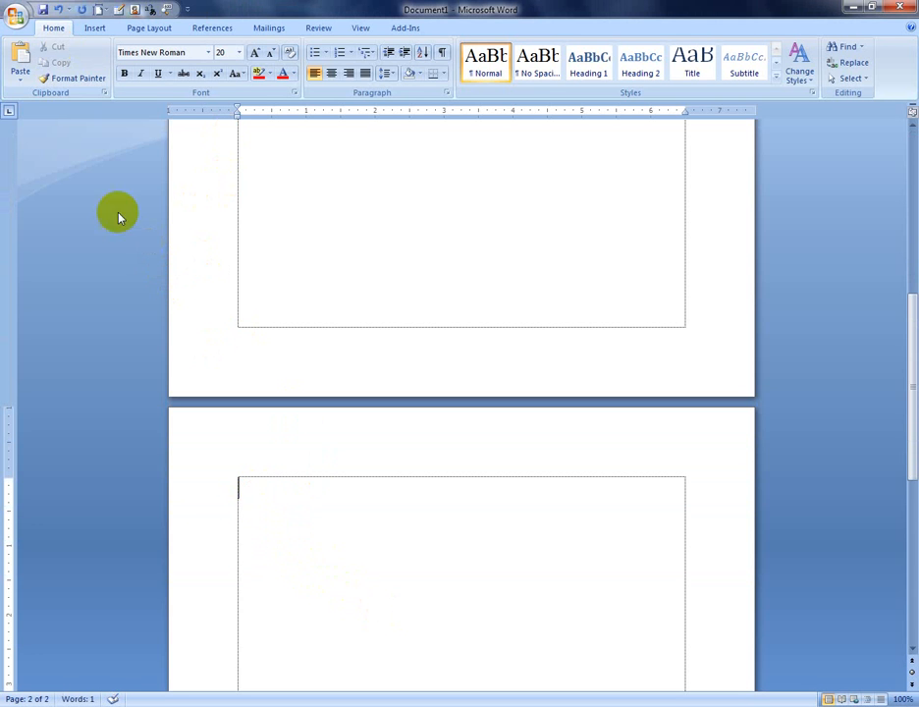
pyautogui.click(23, 59)
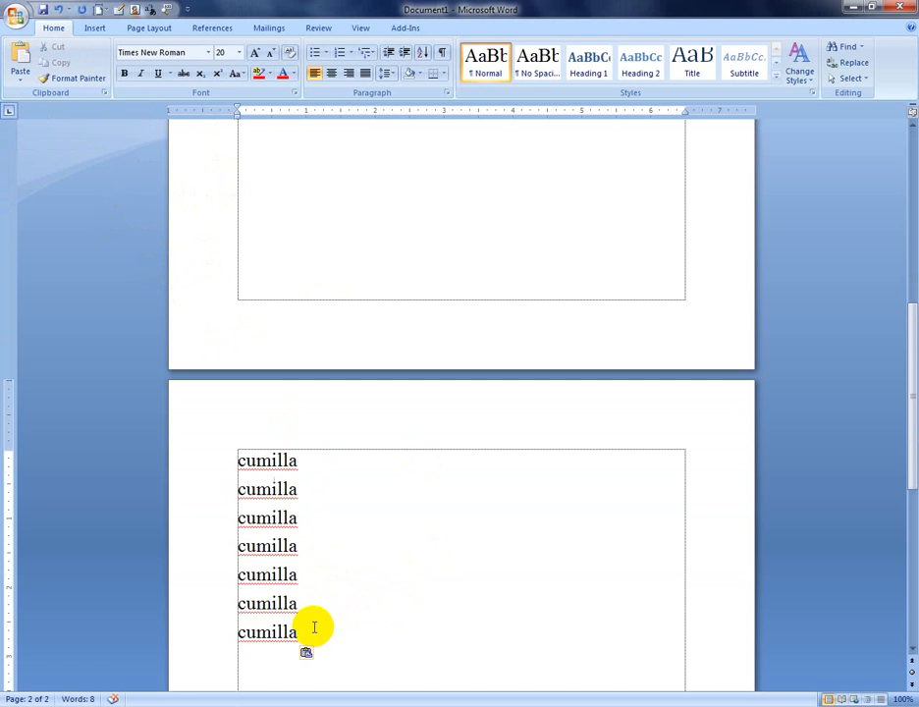
pyautogui.click(313, 629)
# - At the start of the first page, set the font to Harlow Solid Italic and enter "fytftdcrftdr"
pyautogui.scroll(6, 313, 628)
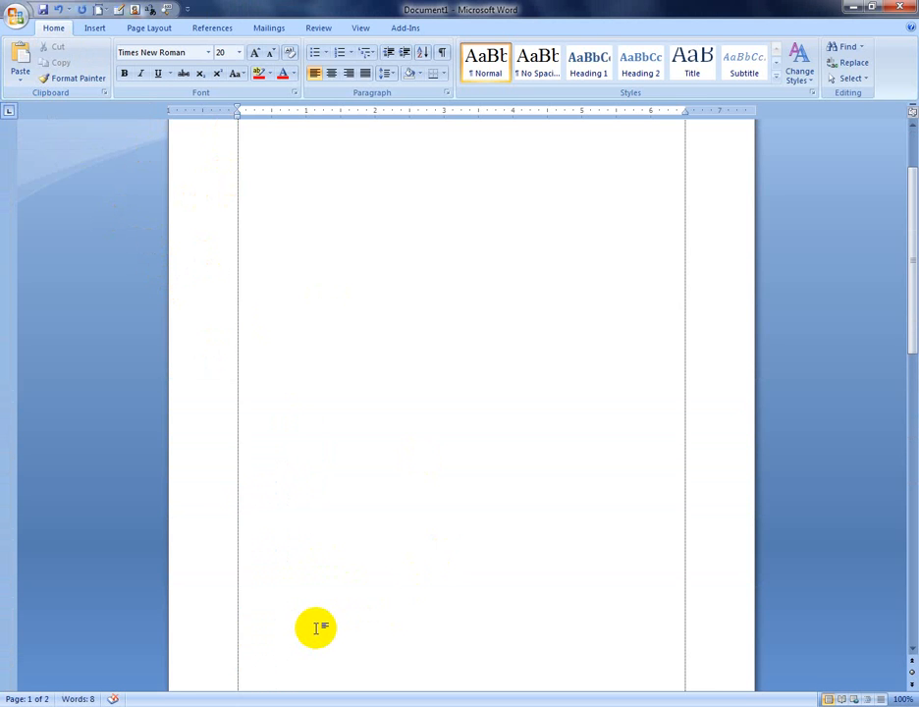
pyautogui.scroll(2, 314, 626)
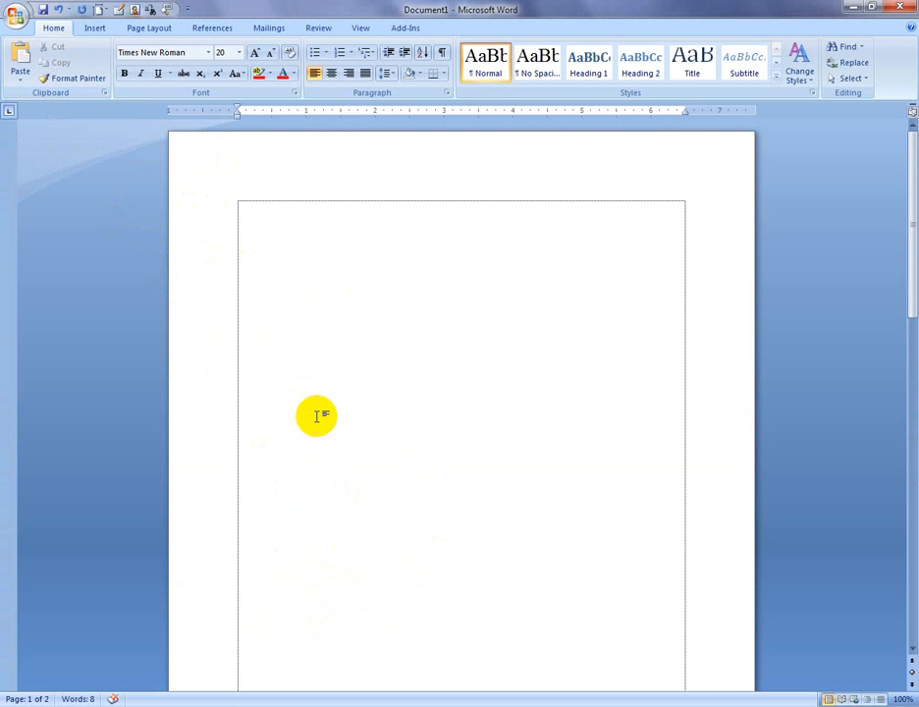
pyautogui.click(252, 232)
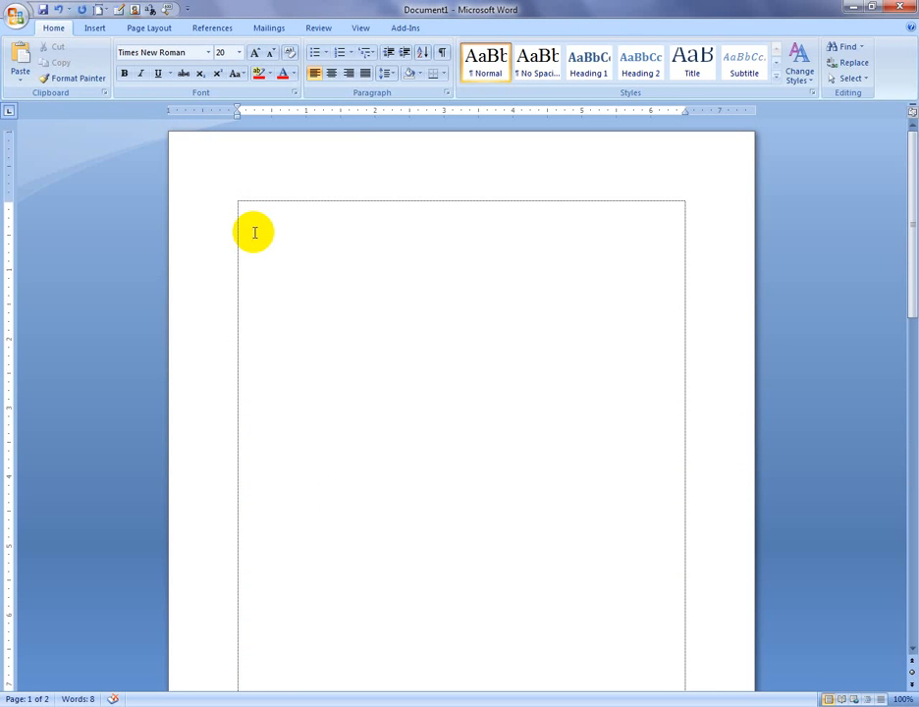
pyautogui.click(209, 57)
pyautogui.click(210, 54)
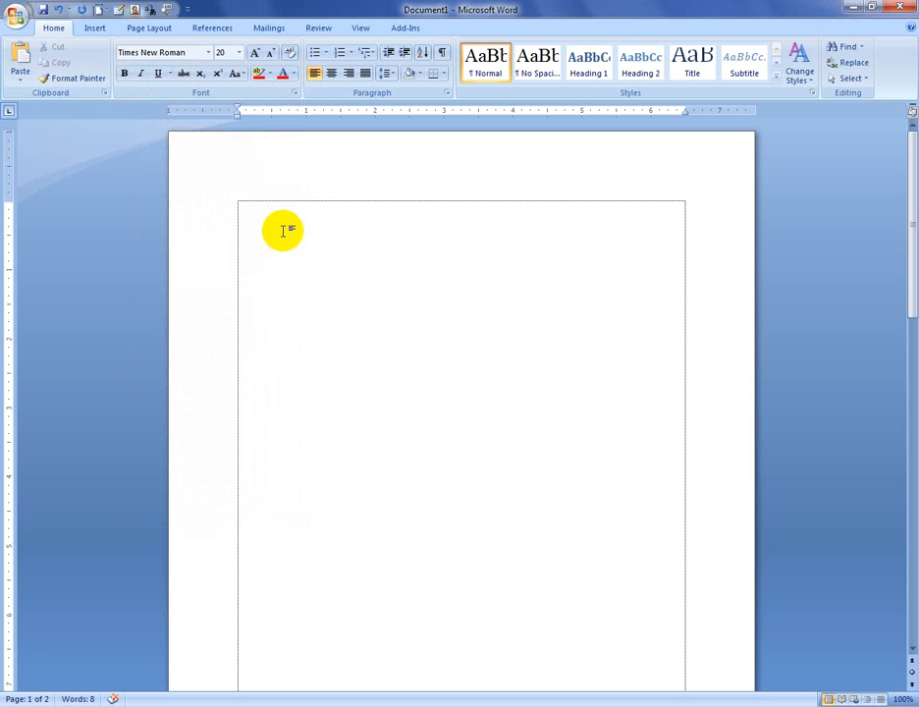
pyautogui.click(209, 53)
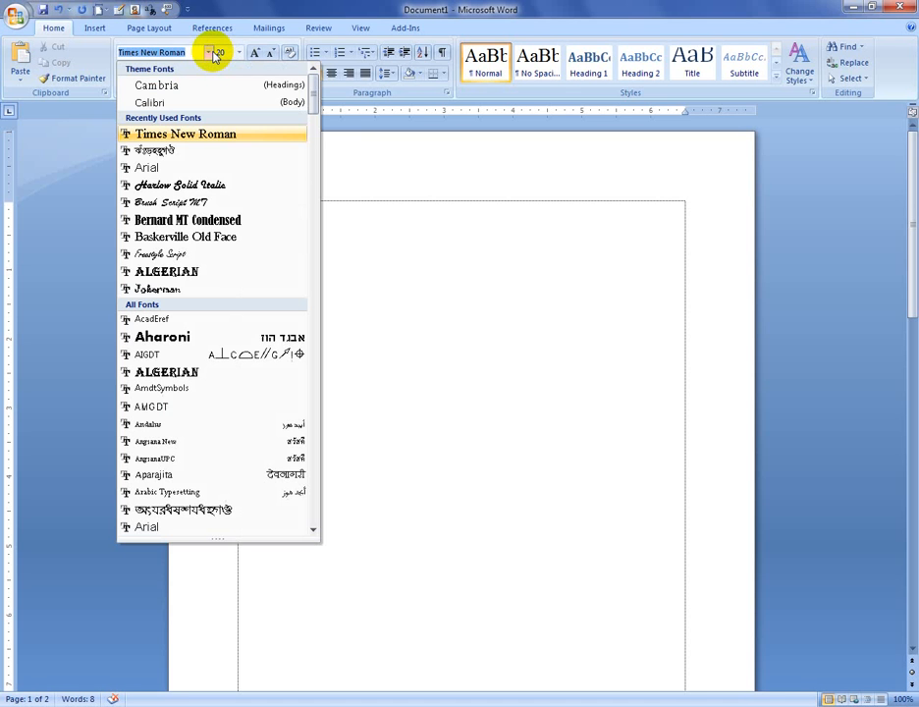
pyautogui.click(224, 185)
pyautogui.write('ytftdcrftdr')
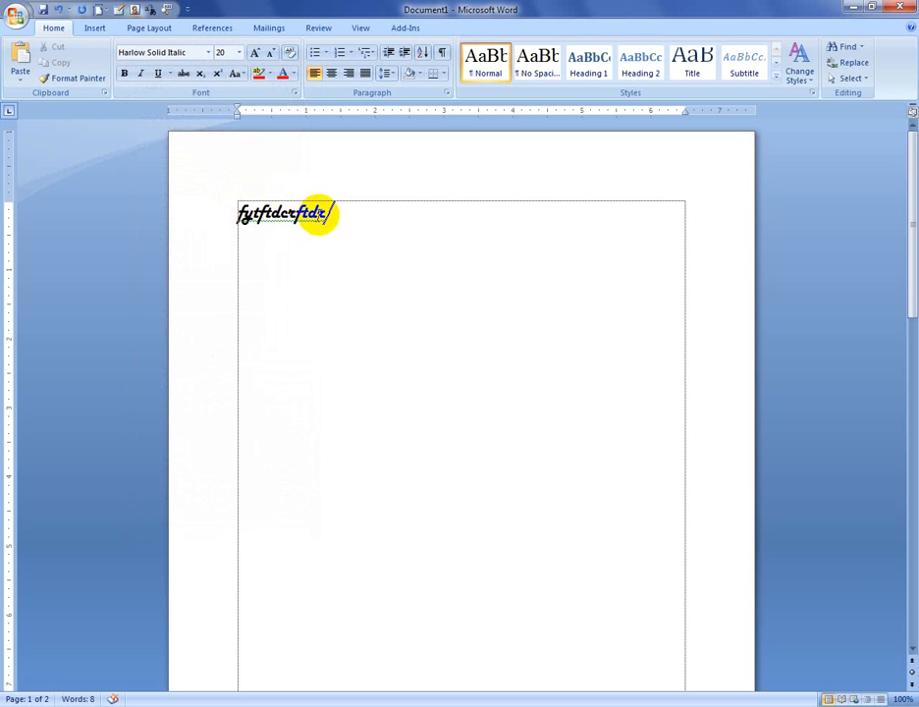
# - Change the font of the "fytftdcrftdr" line to Algerian
pyautogui.moveTo(330, 217); pyautogui.dragTo(233, 207)
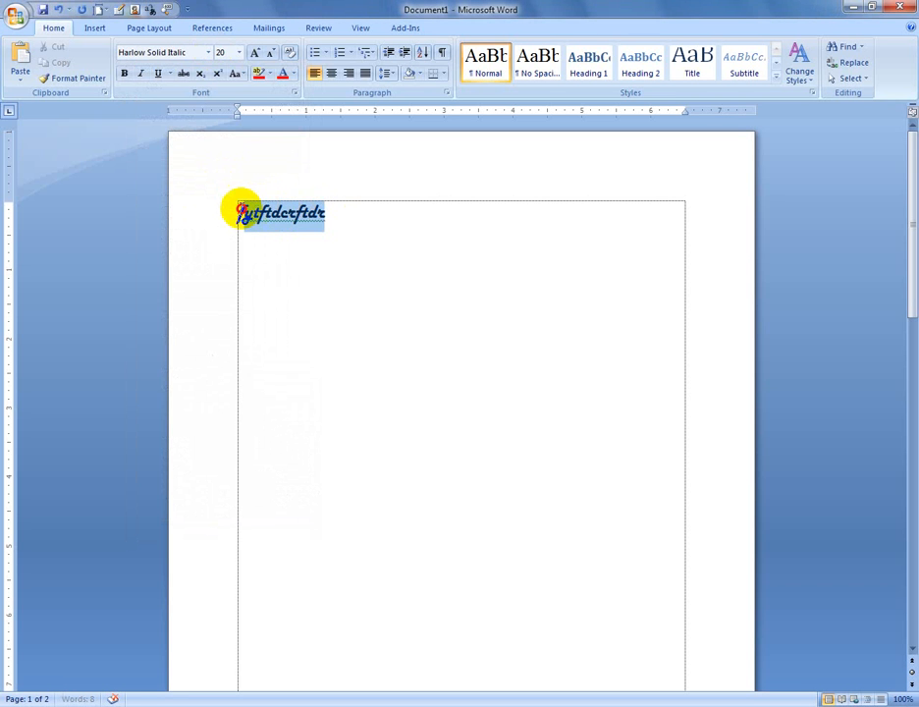
pyautogui.click(206, 55)
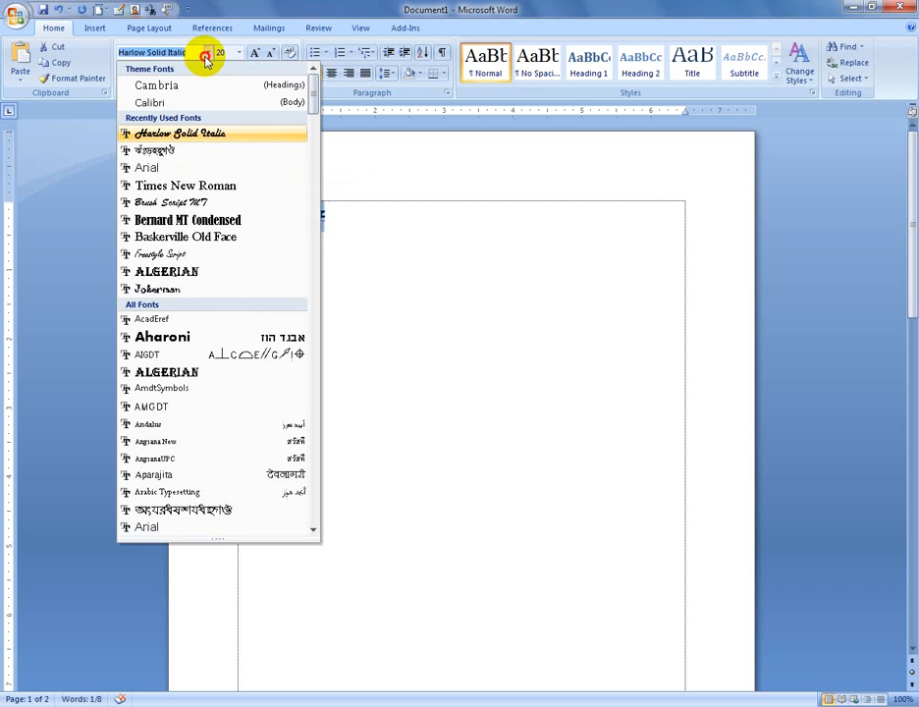
pyautogui.click(198, 271)
pyautogui.click(356, 220)
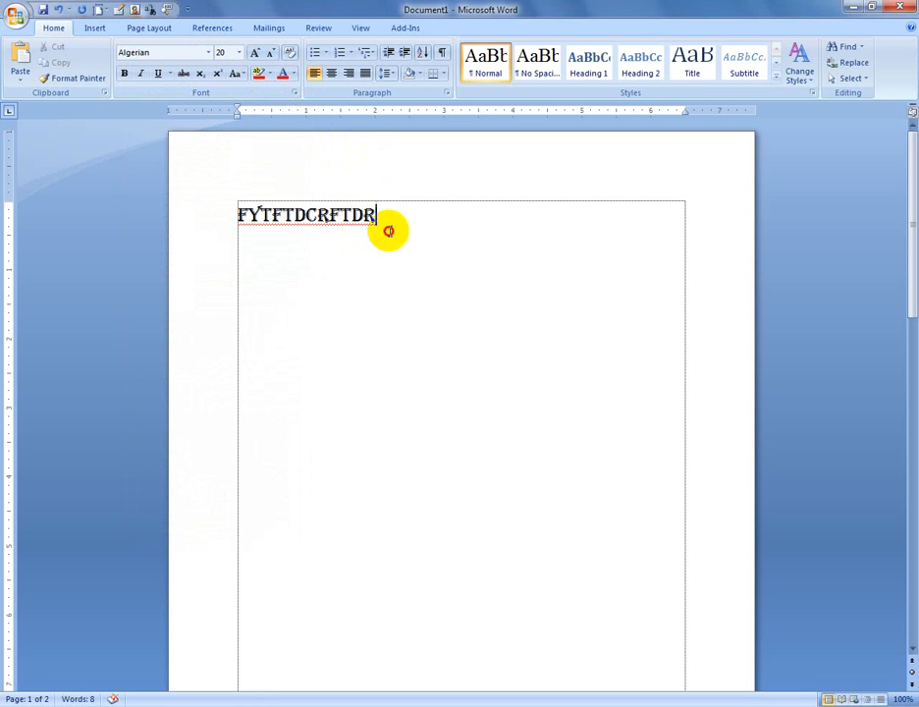
# - Delete the Algerian sample line, then enter "DFFD" in its place and erase it again
pyautogui.moveTo(388, 227); pyautogui.dragTo(123, 227)
pyautogui.press('Delete')
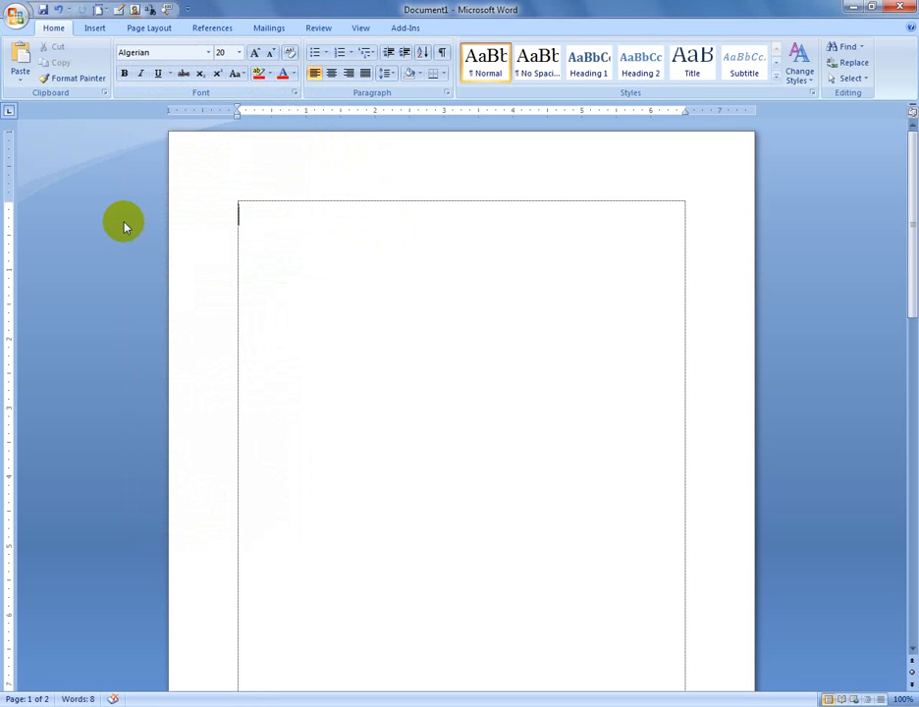
pyautogui.write('DFFD')
pyautogui.press('BackSpace')
pyautogui.press('BackSpace')
pyautogui.press('BackSpace')
pyautogui.press('BackSpace')
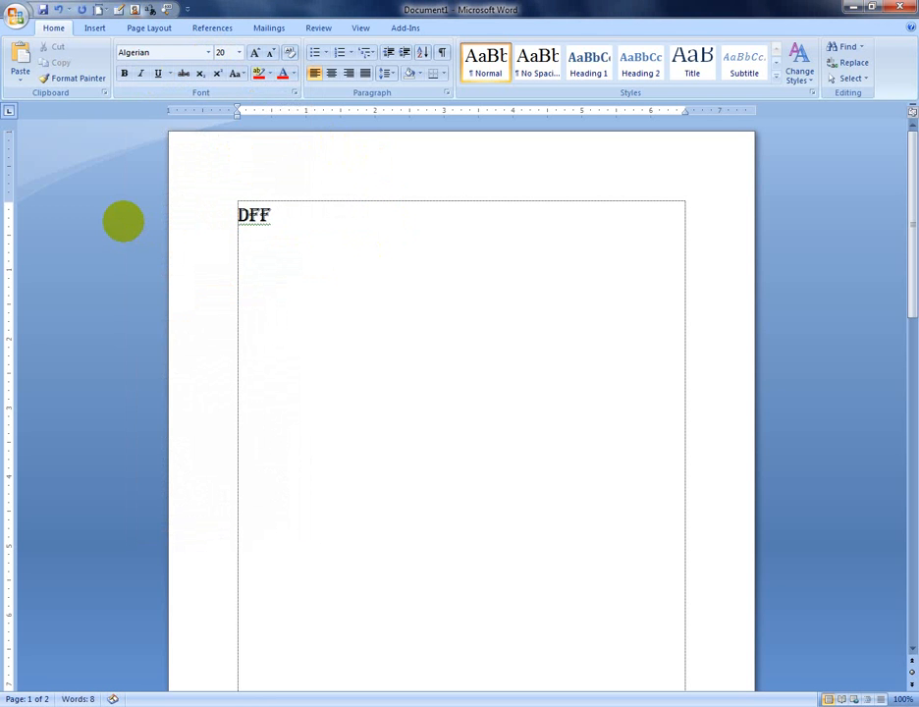
# - Set the font to Times New Roman and enter "fggggggggggggggggggg" on the first page
pyautogui.click(209, 52)
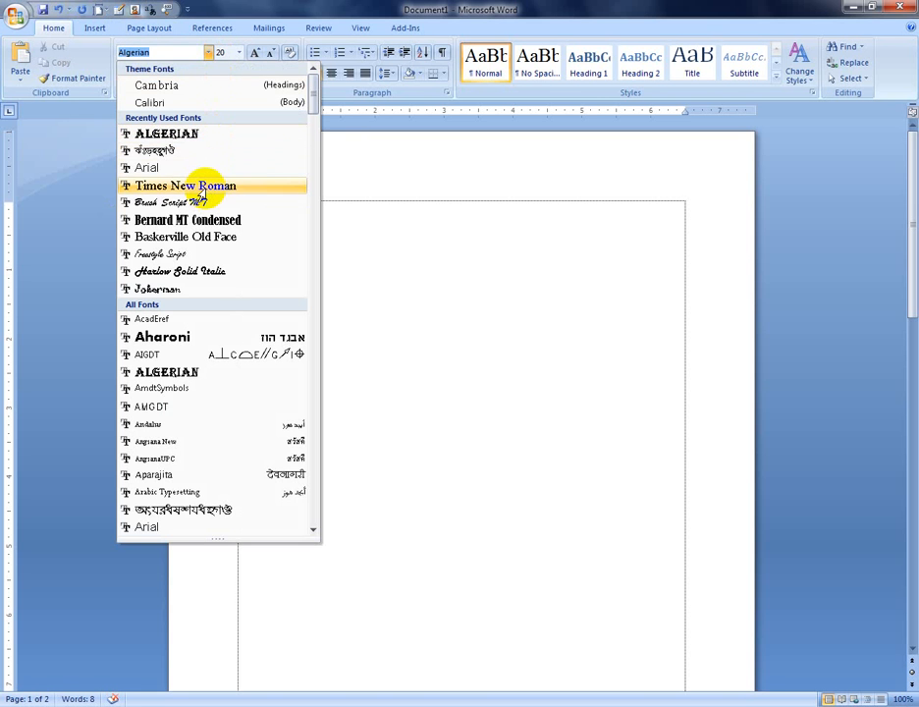
pyautogui.click(236, 222)
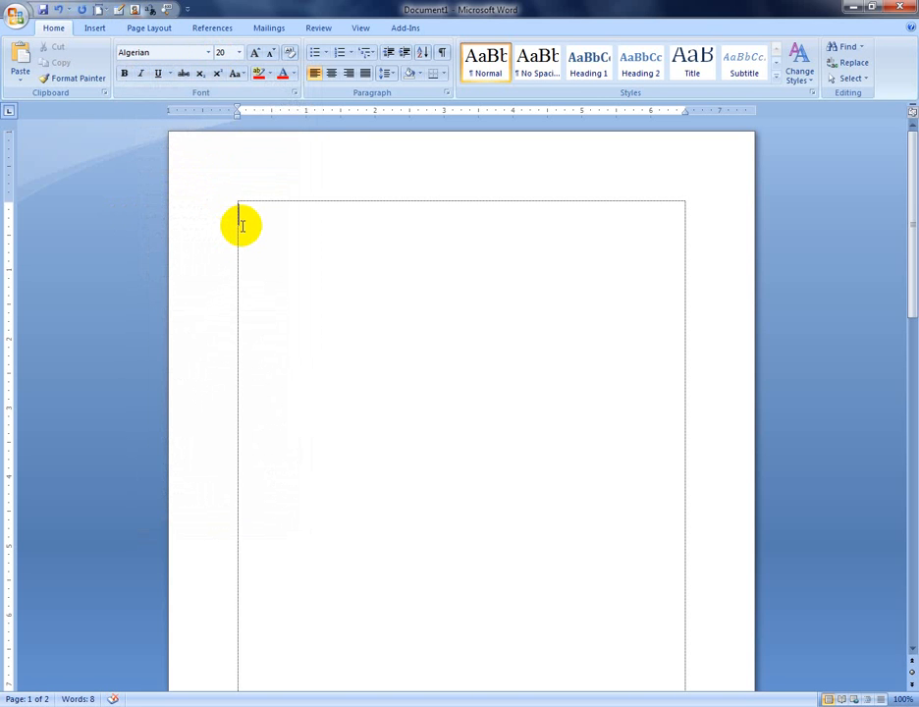
pyautogui.click(209, 52)
pyautogui.click(215, 134)
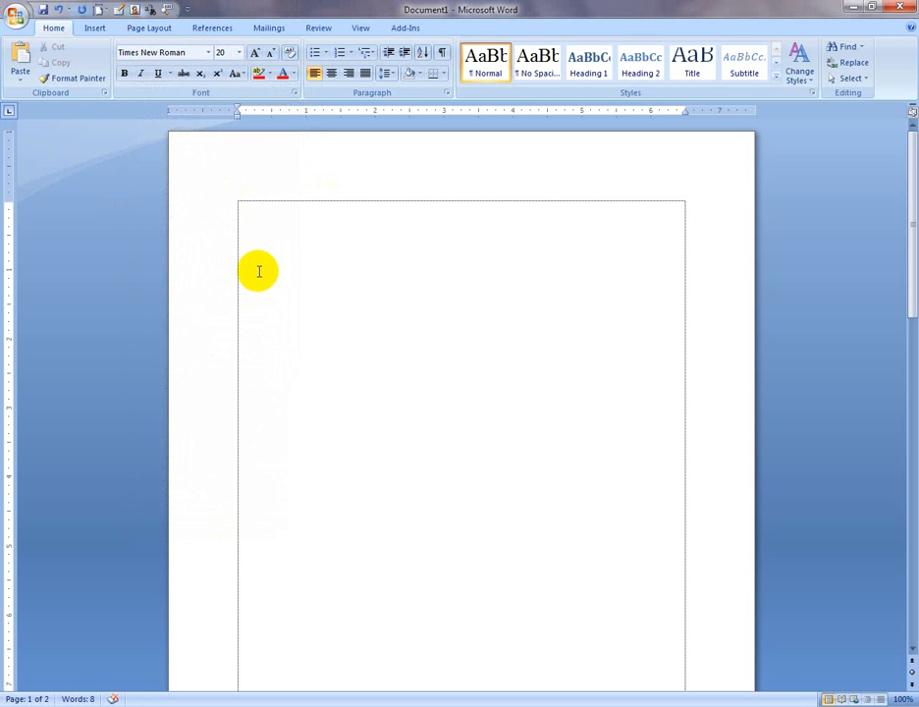
pyautogui.write('fggggggggggggggggggg')
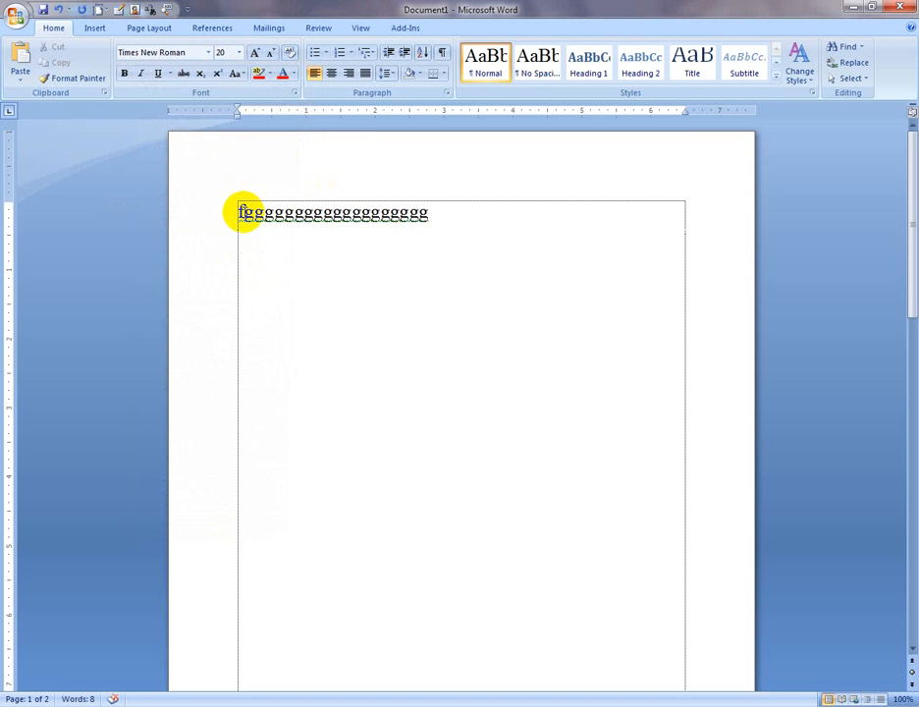
# - Apply bold to the first eight characters of the sample line and remove it again
pyautogui.click(240, 212)
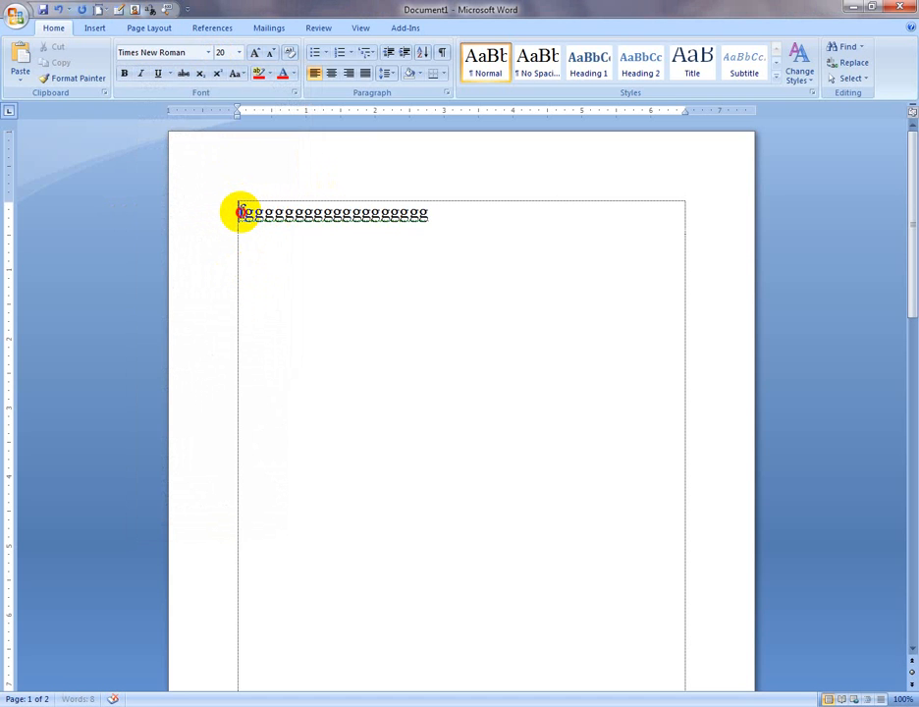
pyautogui.moveTo(240, 212); pyautogui.dragTo(308, 230)
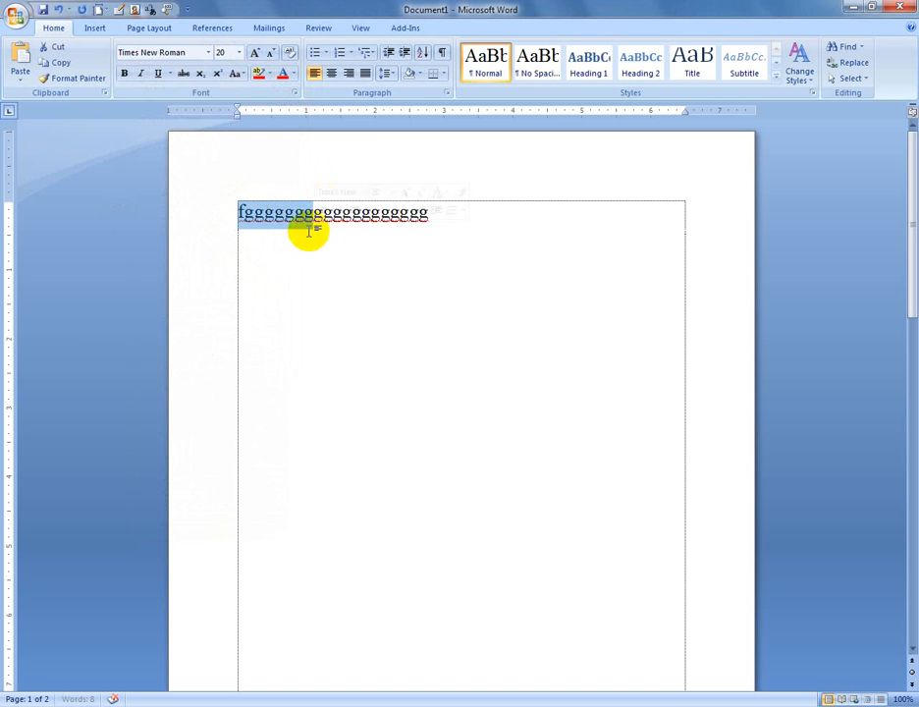
pyautogui.click(128, 76)
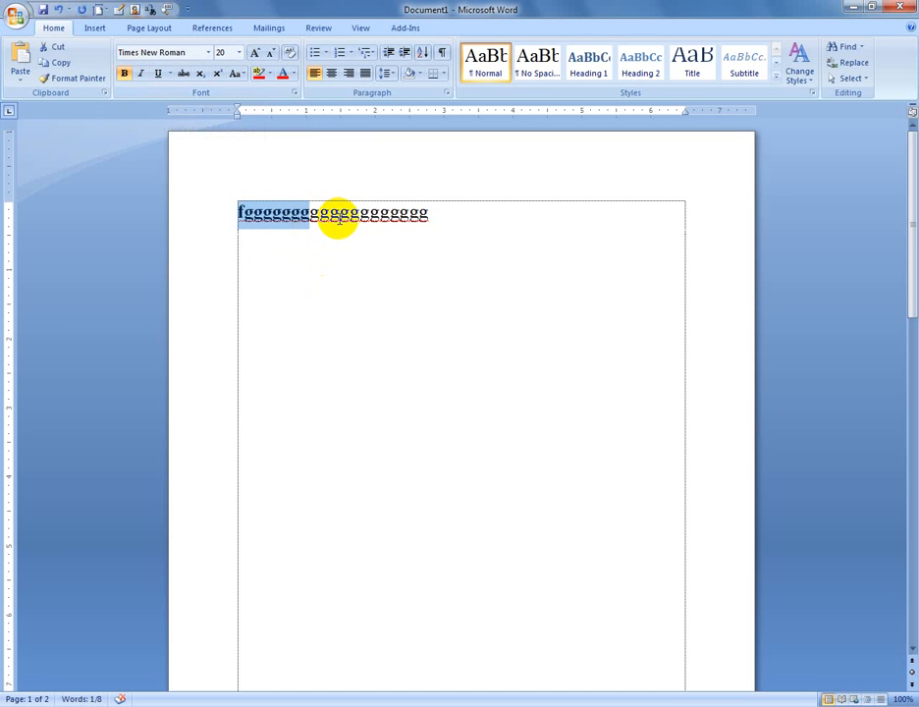
pyautogui.click(123, 75)
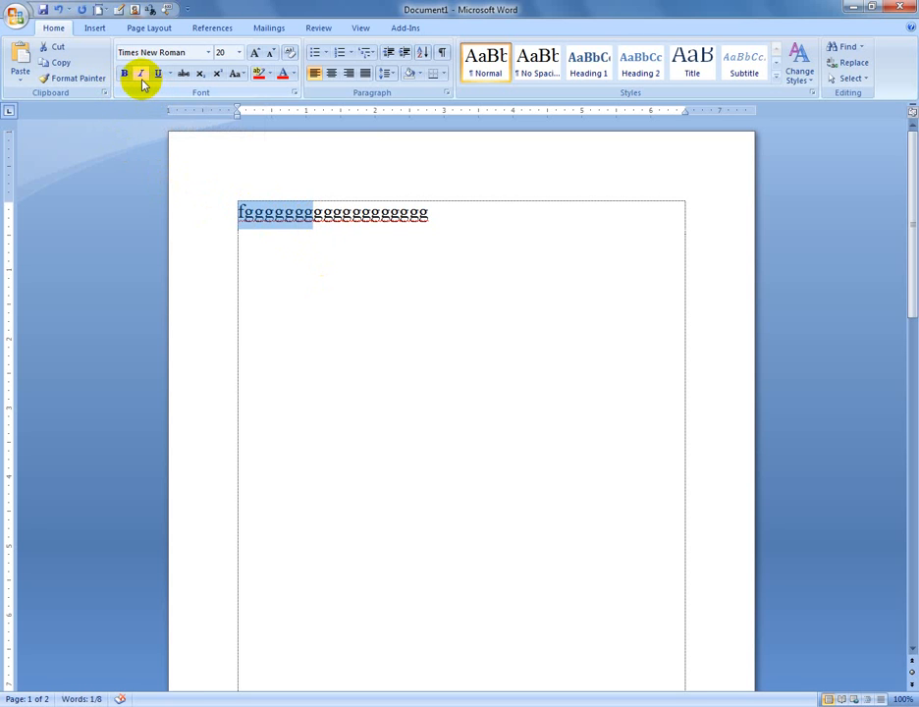
# - Toggle italic and underline on and off for the first eight characters of the sample line
pyautogui.click(142, 81)
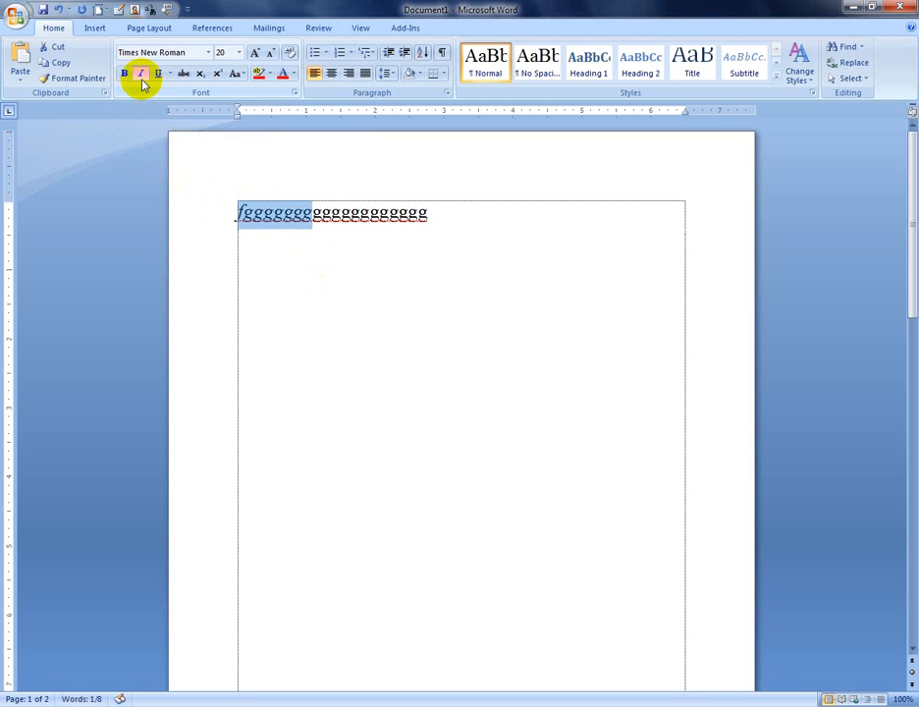
pyautogui.click(141, 74)
pyautogui.click(160, 76)
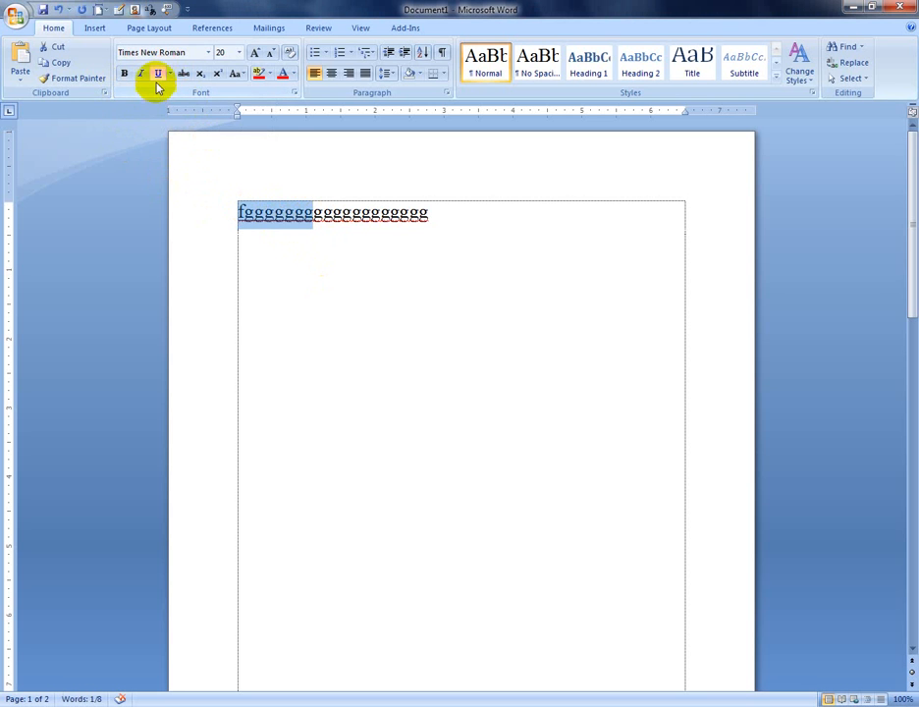
pyautogui.click(157, 78)
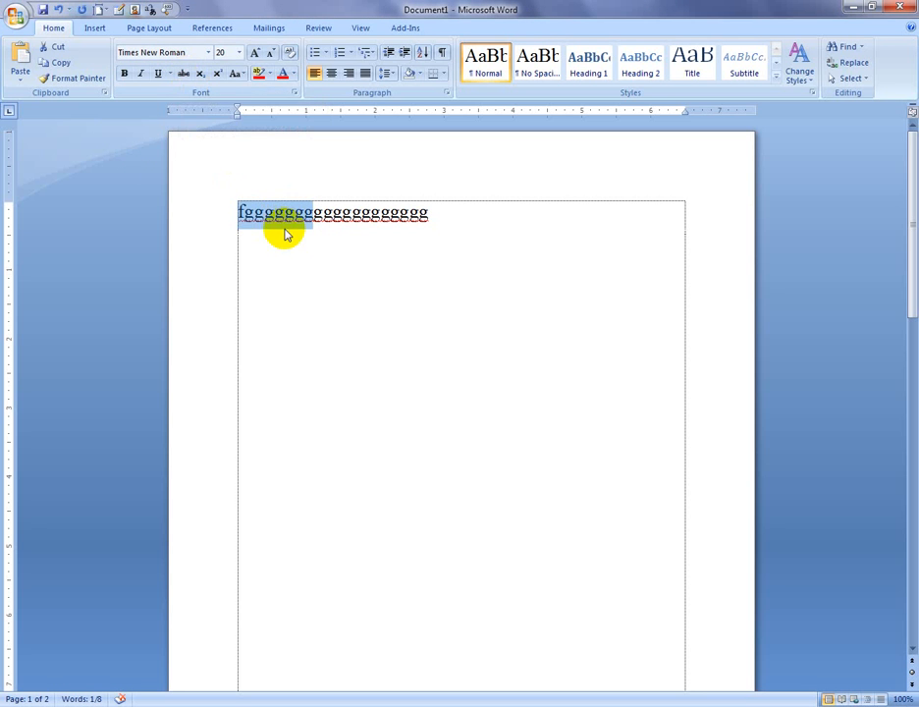
# - Toggle strikethrough on and off for the first eight characters, and delete the whole sample line
pyautogui.click(182, 77)
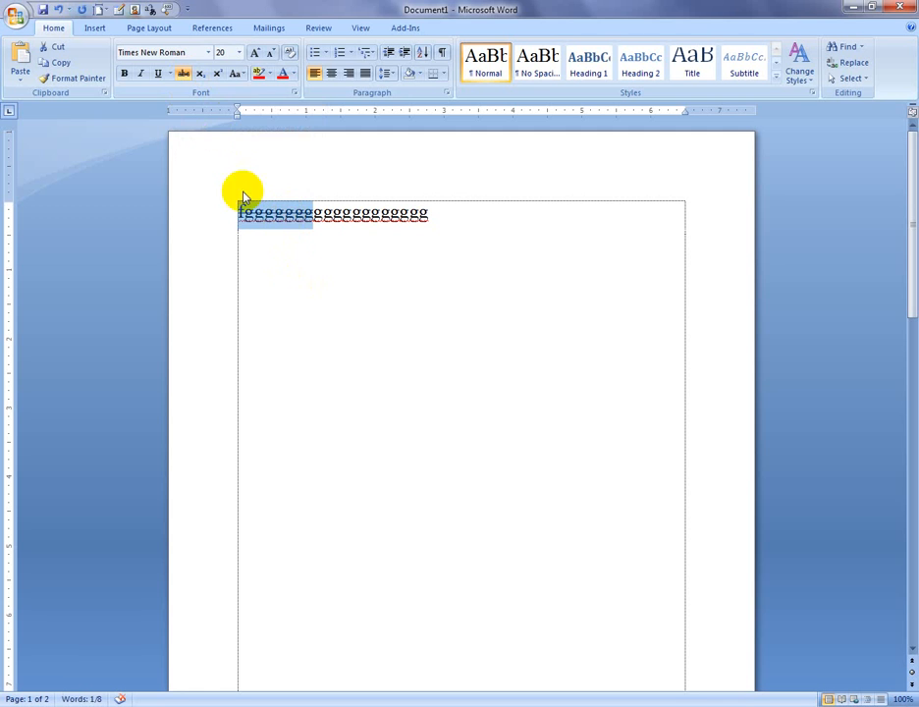
pyautogui.click(182, 76)
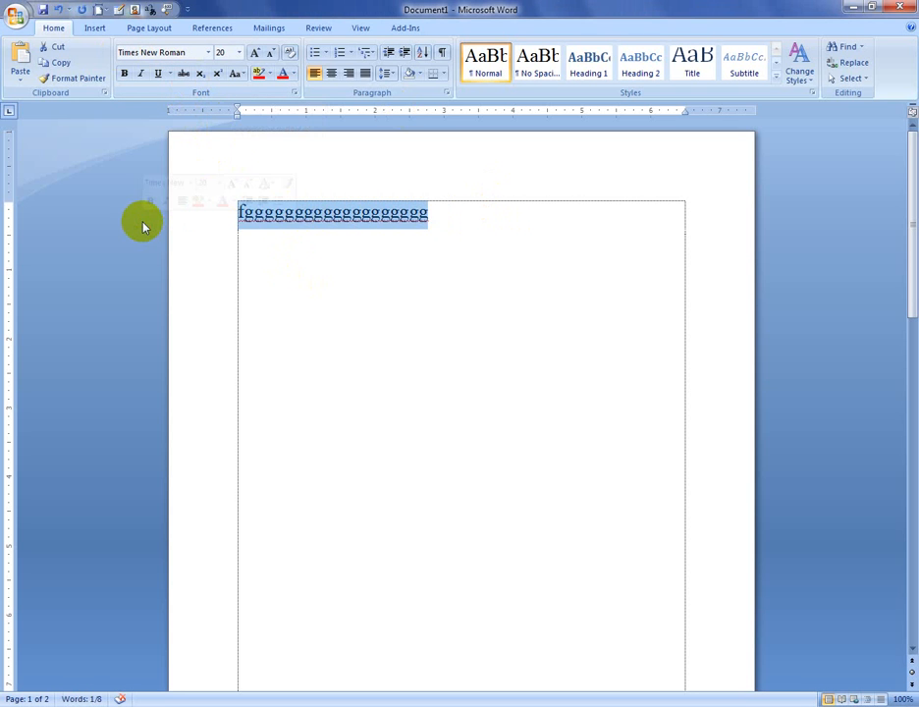
pyautogui.press('Delete')
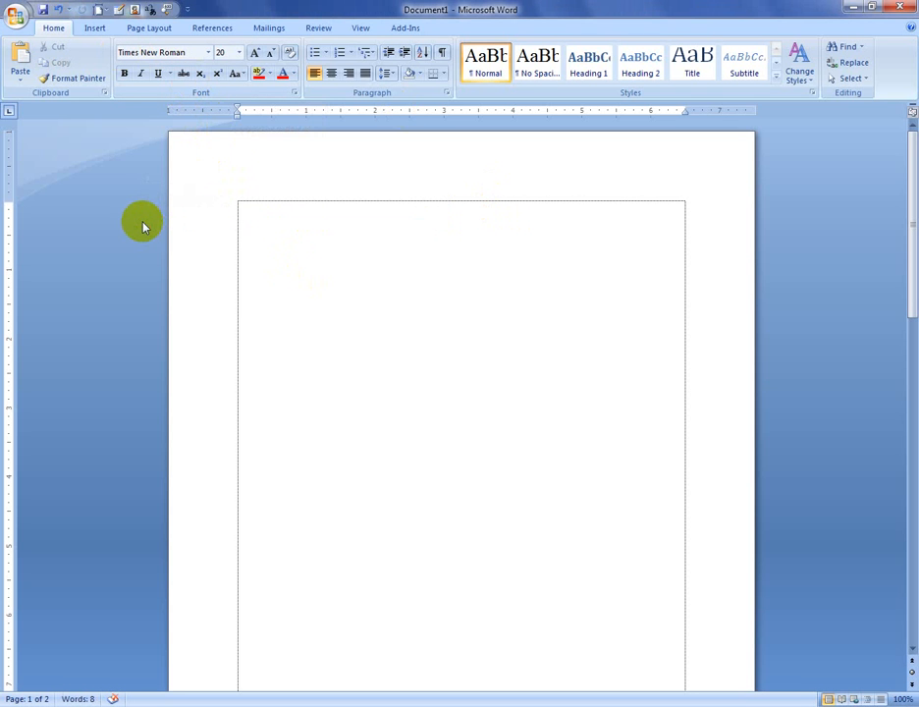
# - Enter "2nd" on the first page, apply superscript to "nd" and remove it again
pyautogui.write('2nd')
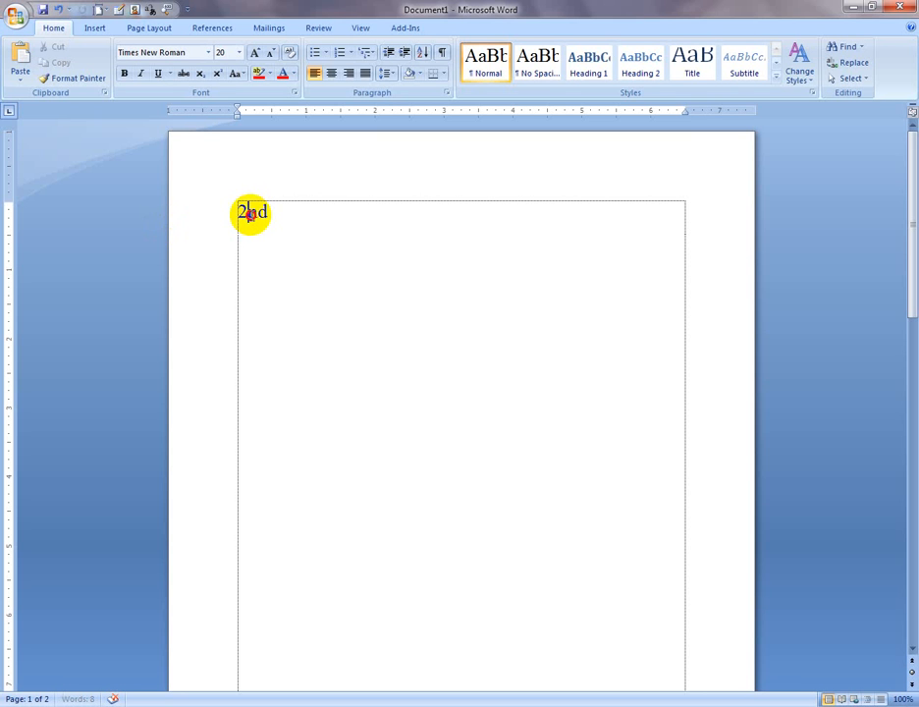
pyautogui.moveTo(250, 214); pyautogui.dragTo(266, 214)
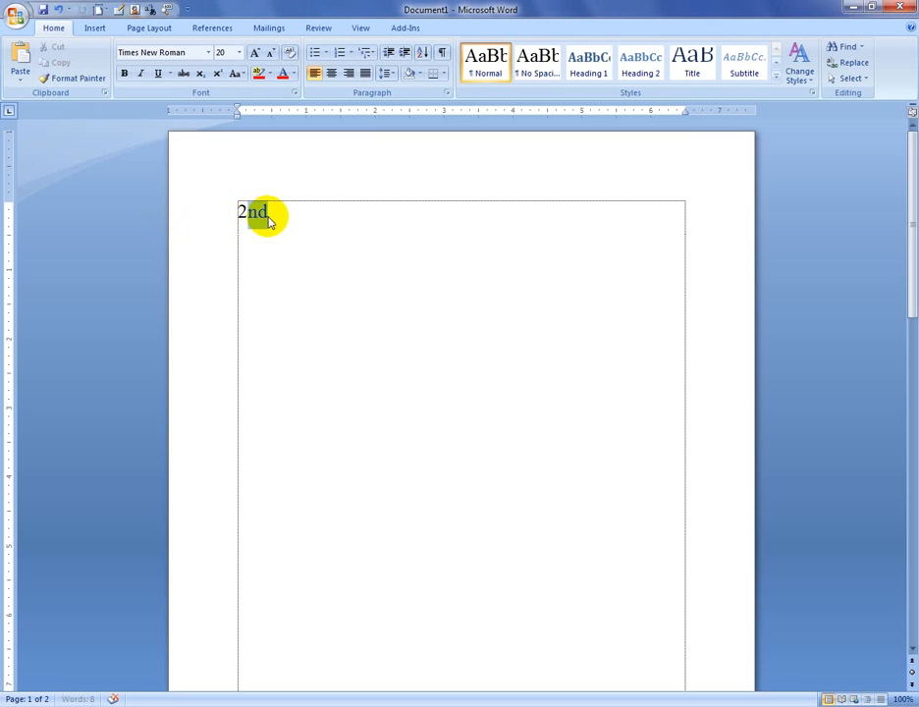
pyautogui.click(218, 75)
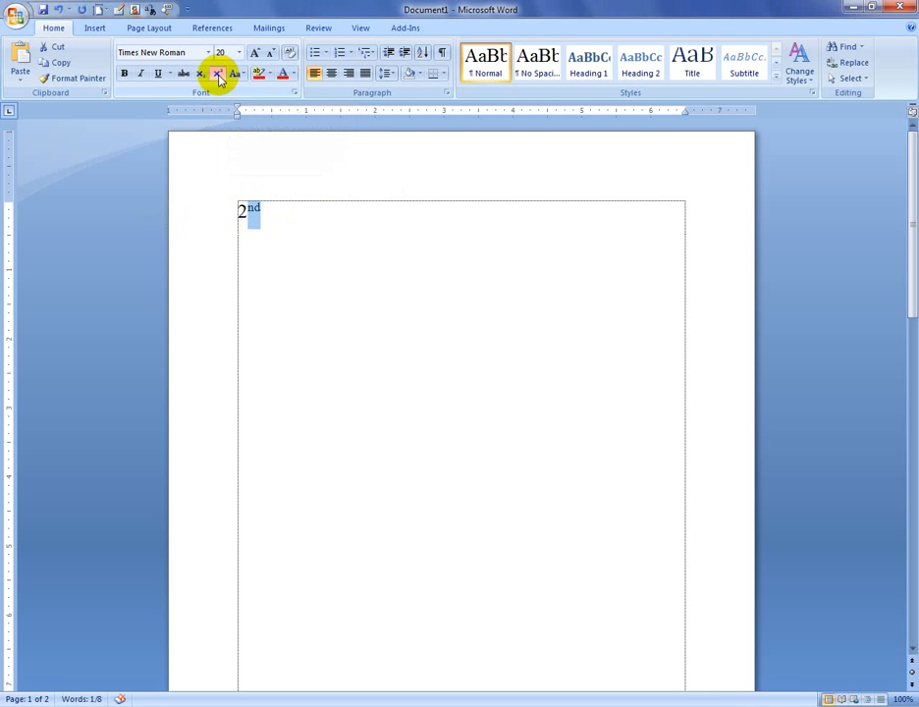
pyautogui.click(218, 76)
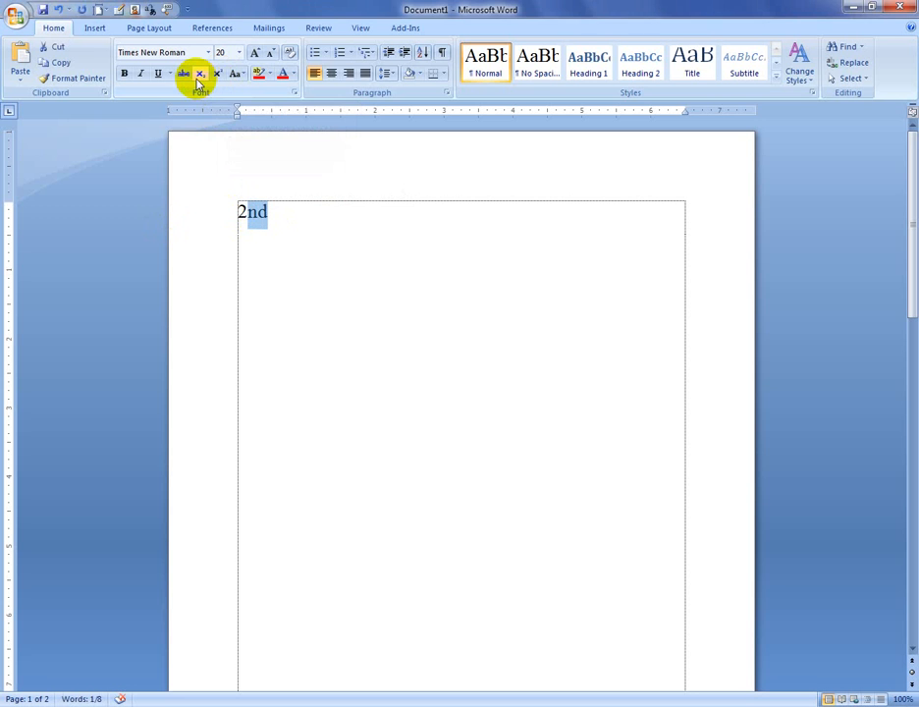
# - Toggle subscript on and off for "nd", and delete the "2nd" text
pyautogui.click(197, 80)
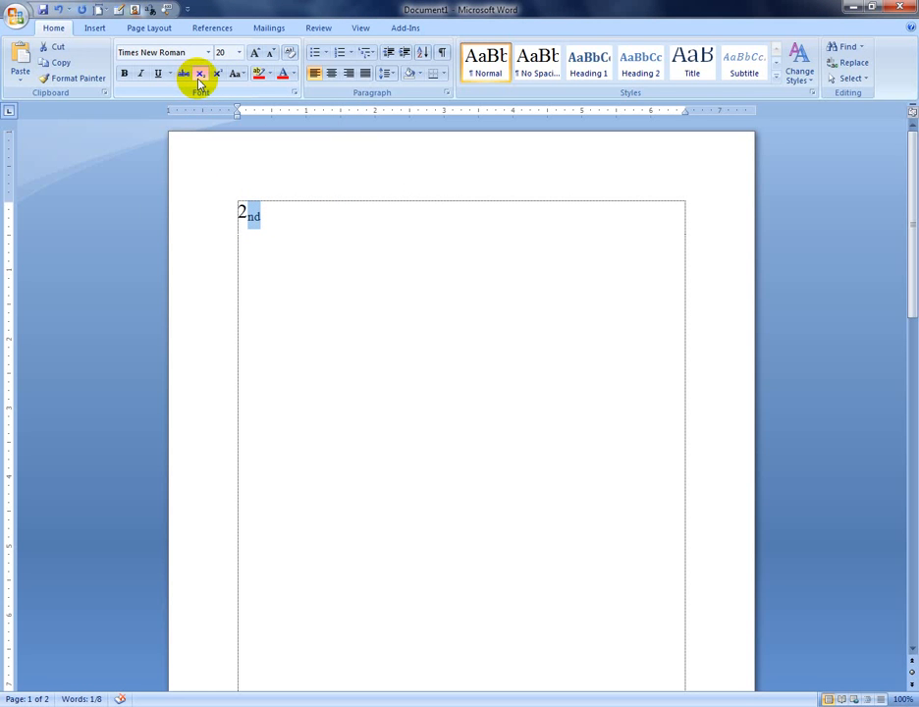
pyautogui.click(199, 83)
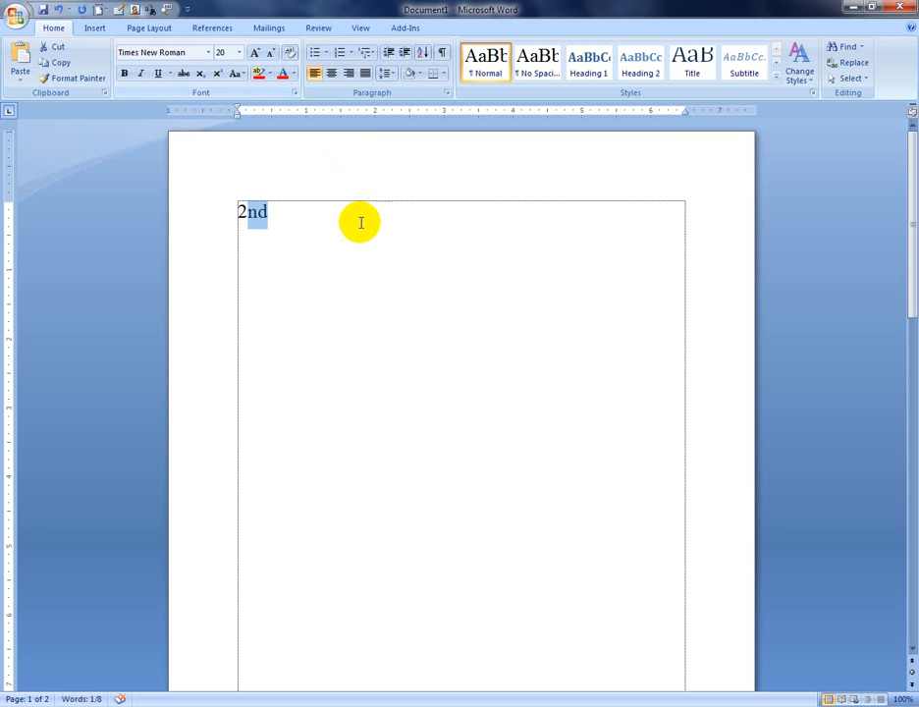
pyautogui.press('Delete')
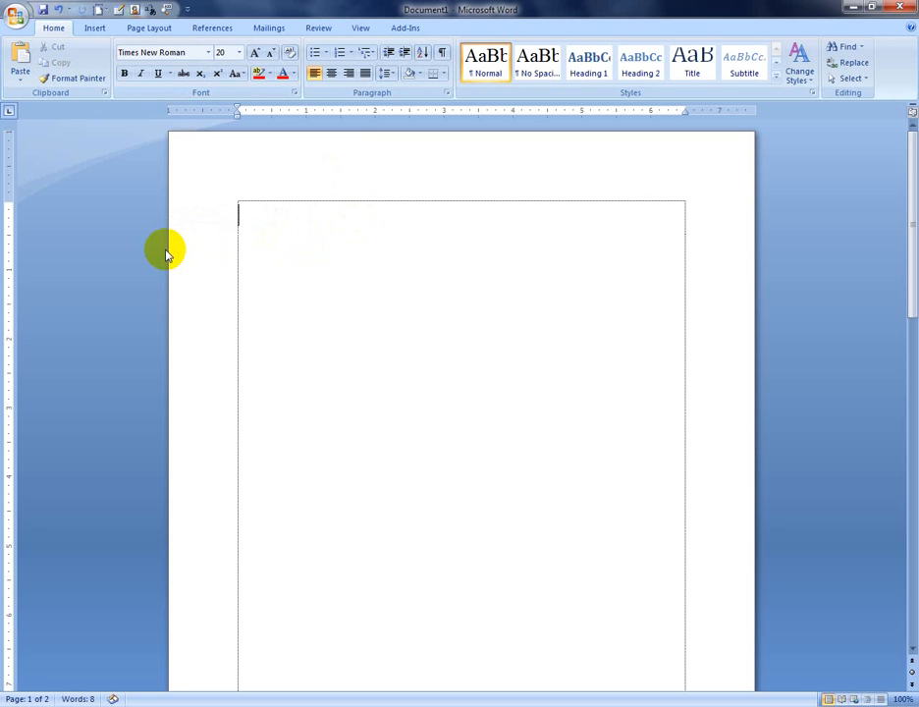
# - Enter "tftftfthghh" at font size 10 and enlarge the text to size 48
pyautogui.click(228, 55)
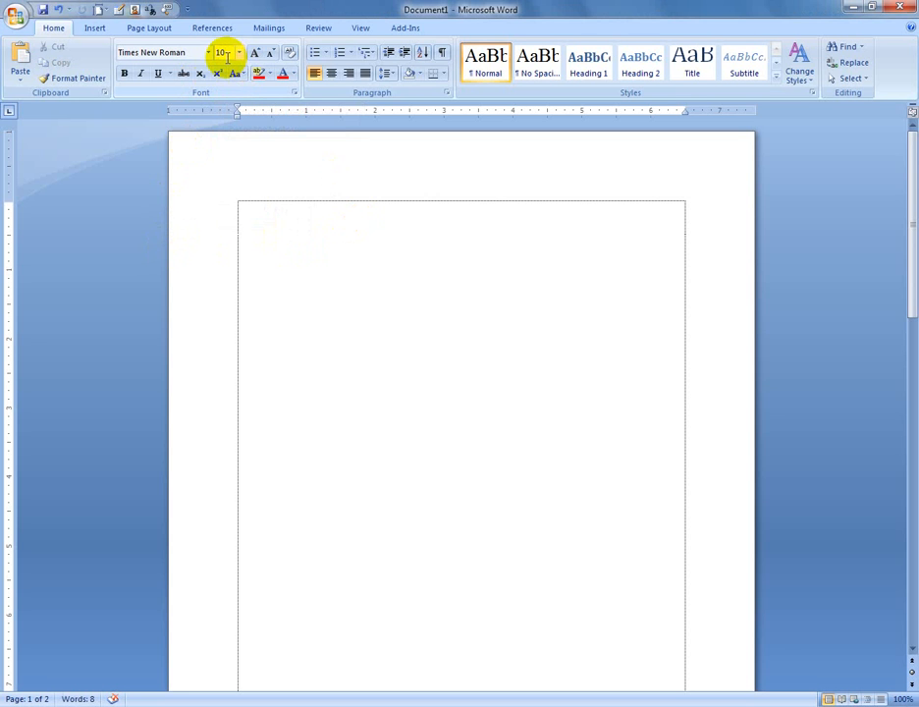
pyautogui.write('tftftfhghh')
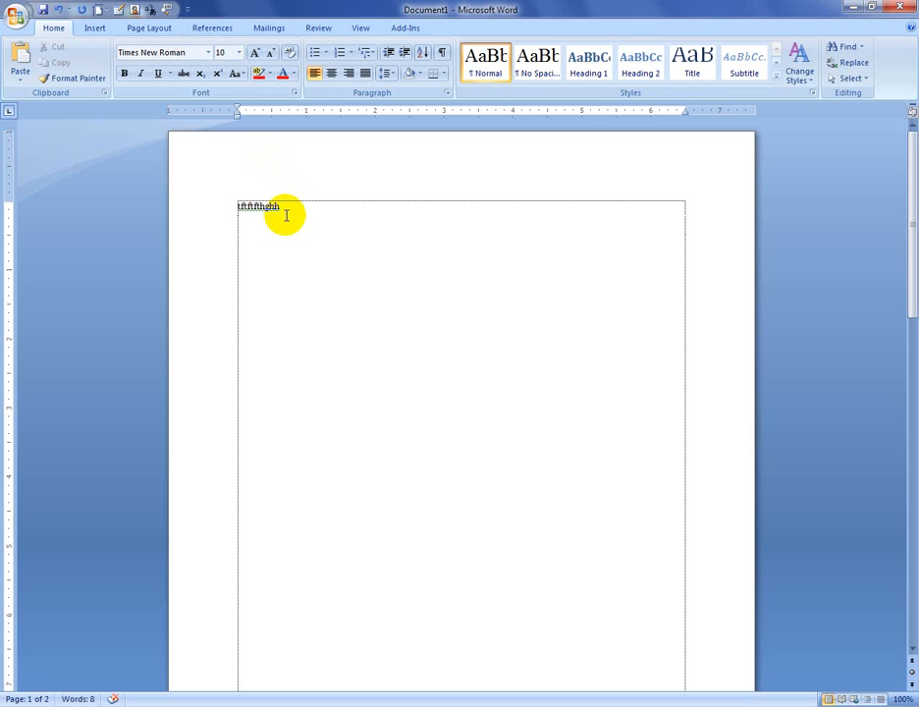
pyautogui.moveTo(285, 214); pyautogui.dragTo(232, 213)
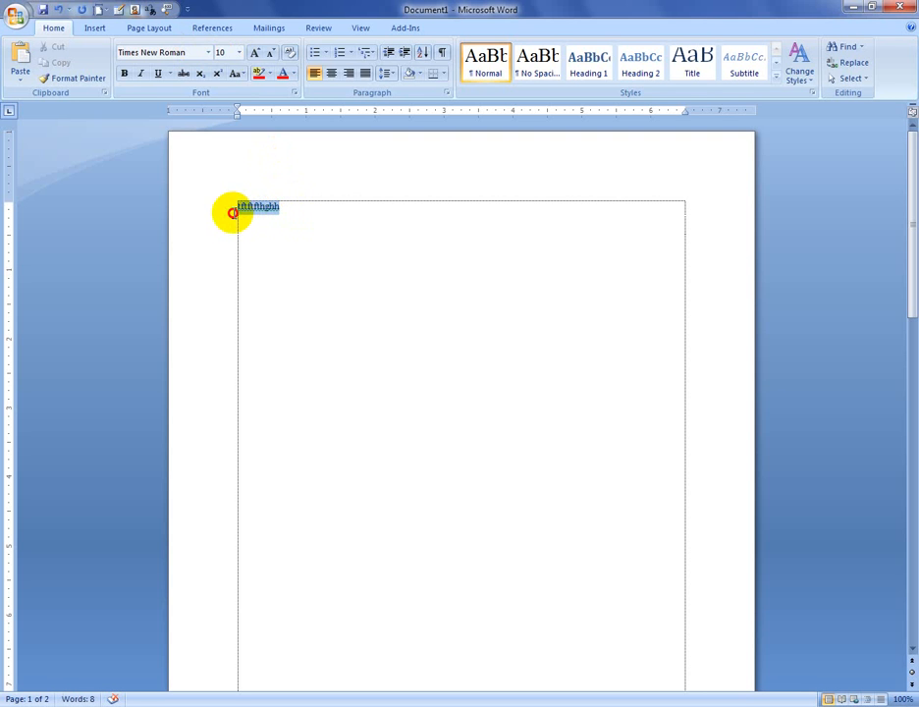
pyautogui.click(238, 52)
pyautogui.click(230, 238)
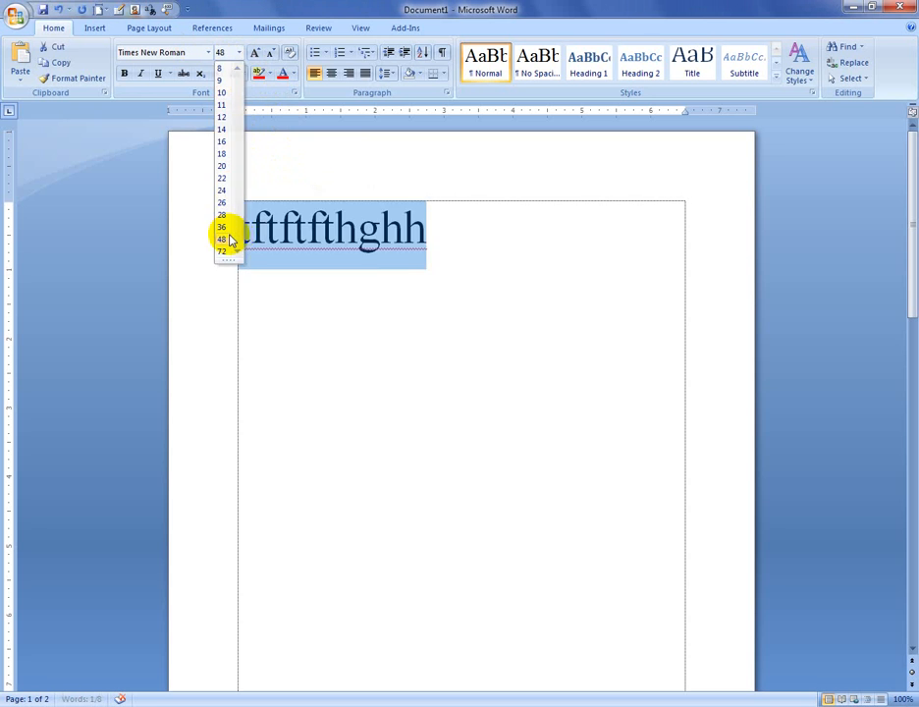
# - Grow the sample word one step to size 72, and shrink it stepwise to size 28
pyautogui.click(387, 241)
pyautogui.click(435, 232)
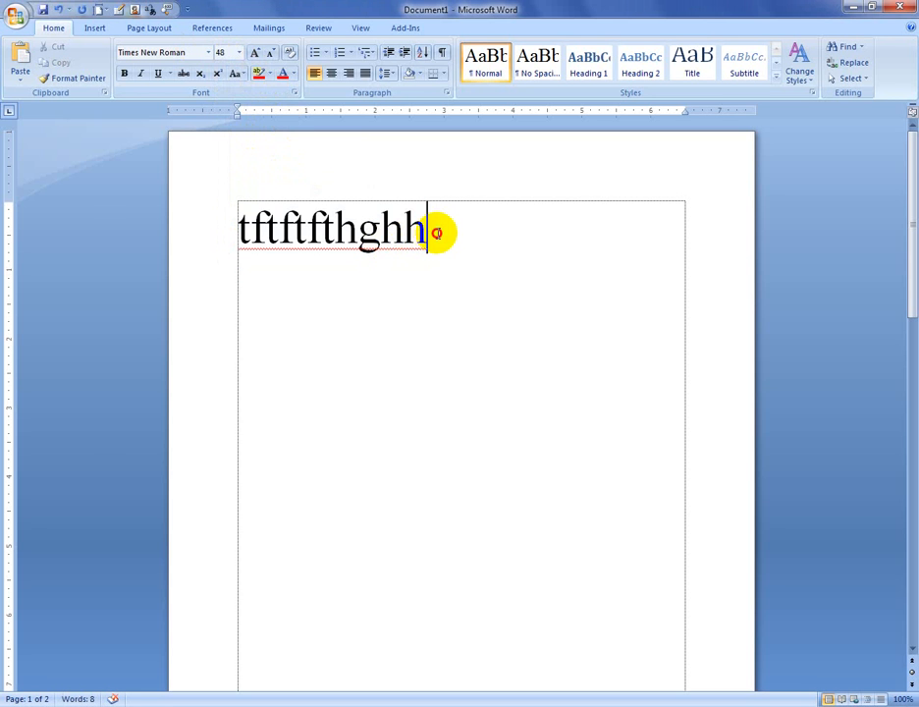
pyautogui.click(194, 260)
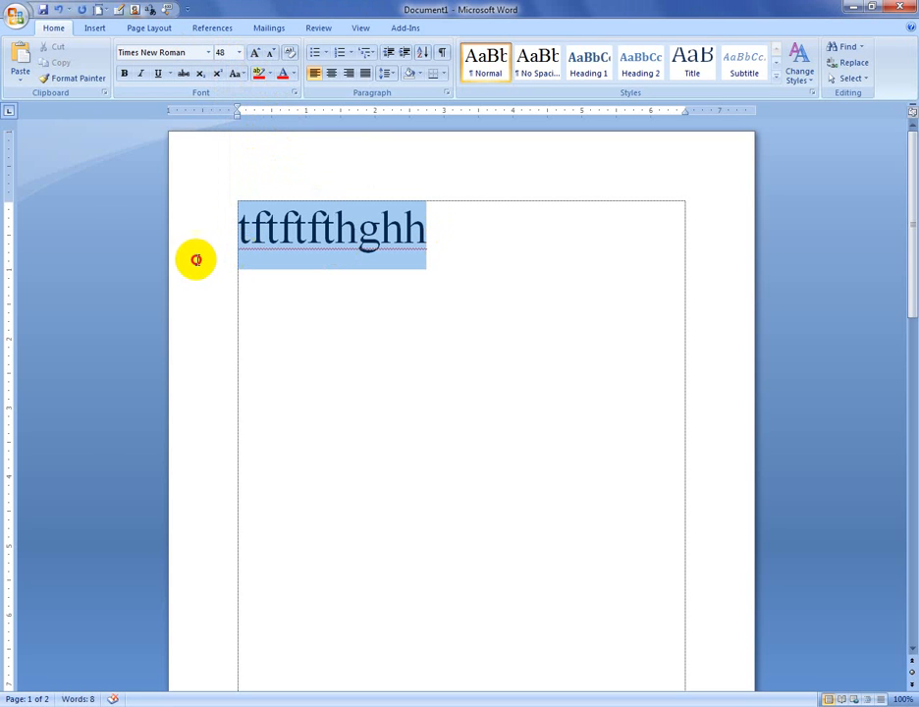
pyautogui.click(257, 57)
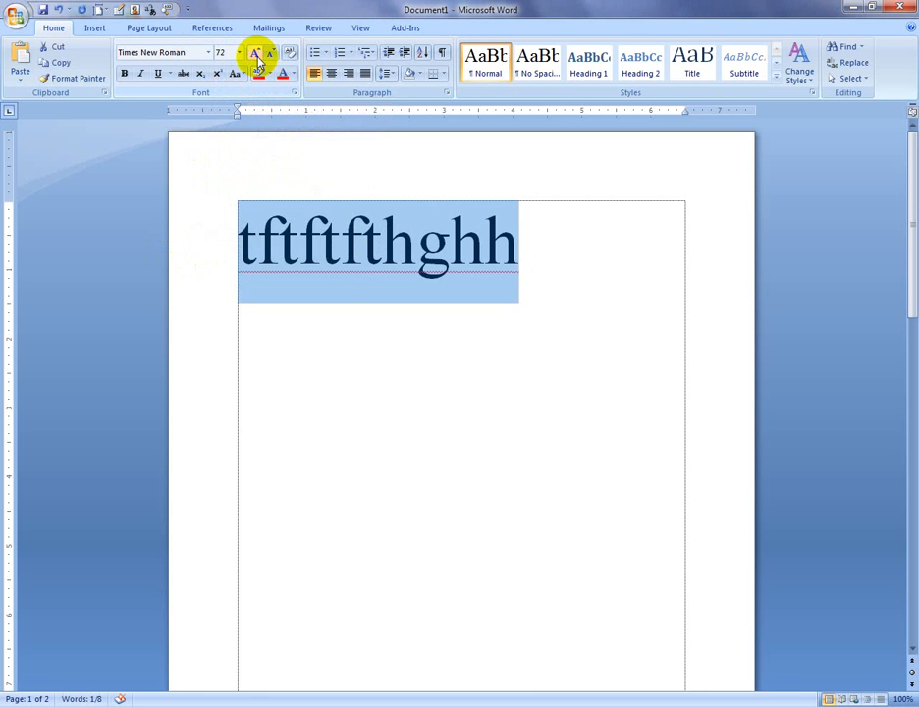
pyautogui.click(270, 57)
pyautogui.click(270, 56)
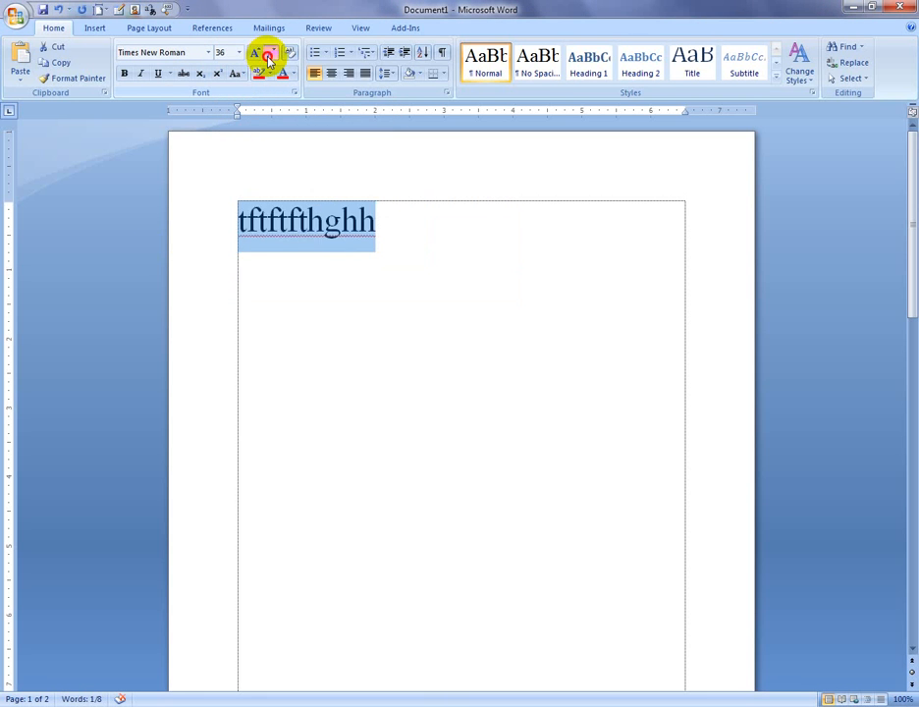
pyautogui.click(270, 57)
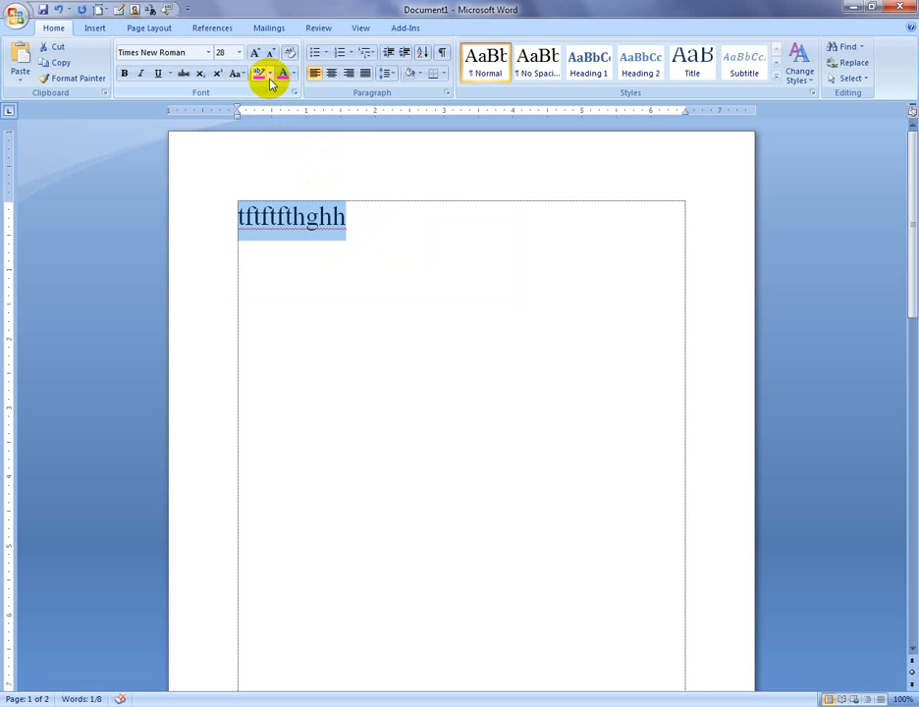
# - Add "FTTTTTTTTTT" in Algerian size 48 directly after the sample word
pyautogui.click(345, 256)
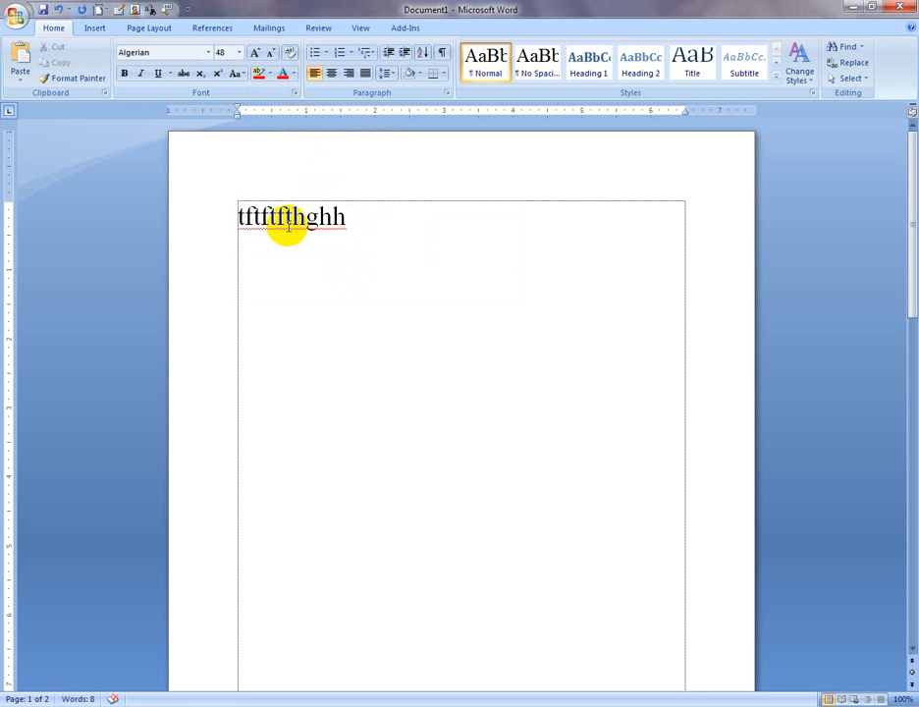
pyautogui.write('ftttttt')
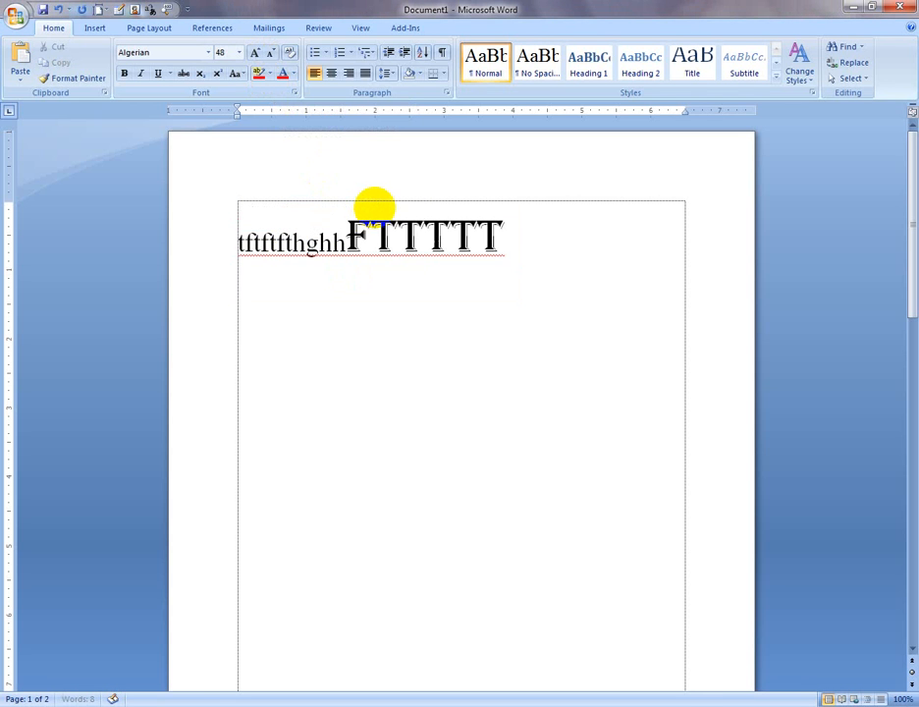
pyautogui.write('ttttt')
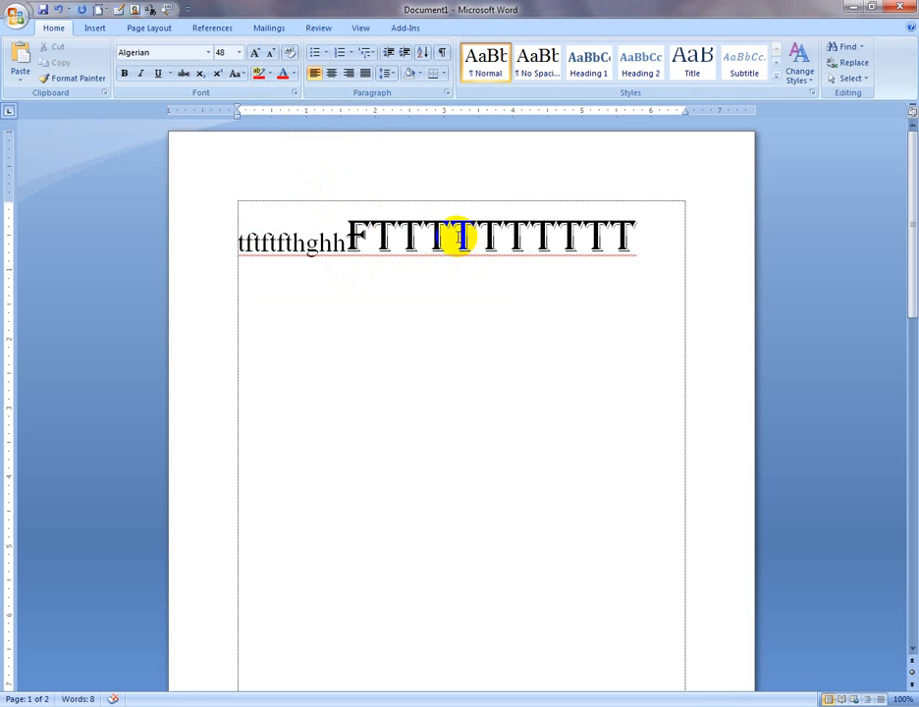
# - Highlight the fourth and fifth T of the Algerian text in red
pyautogui.moveTo(457, 237); pyautogui.dragTo(495, 253)
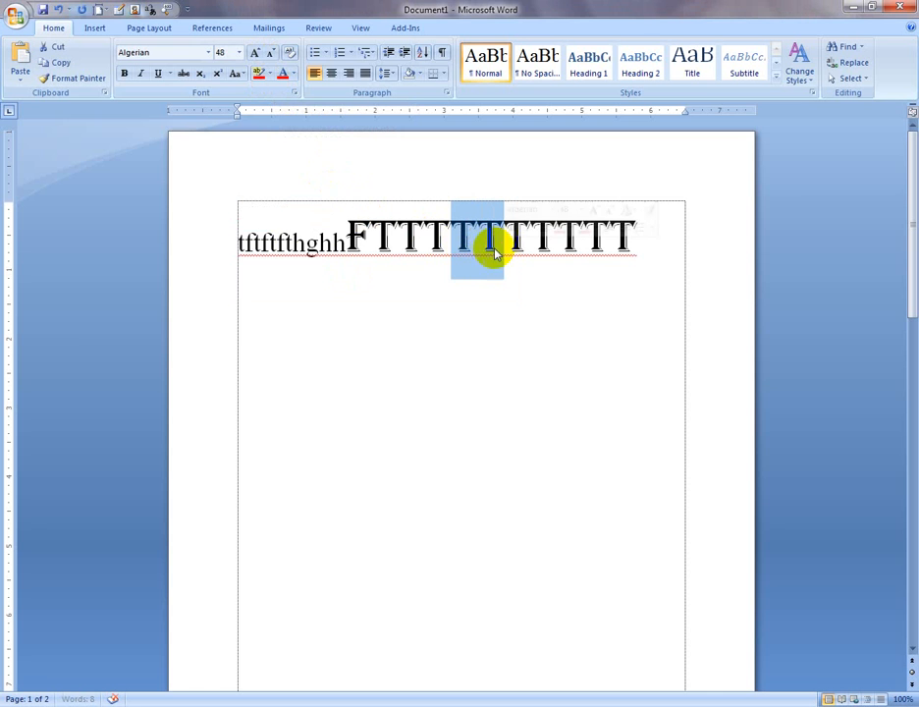
pyautogui.click(268, 73)
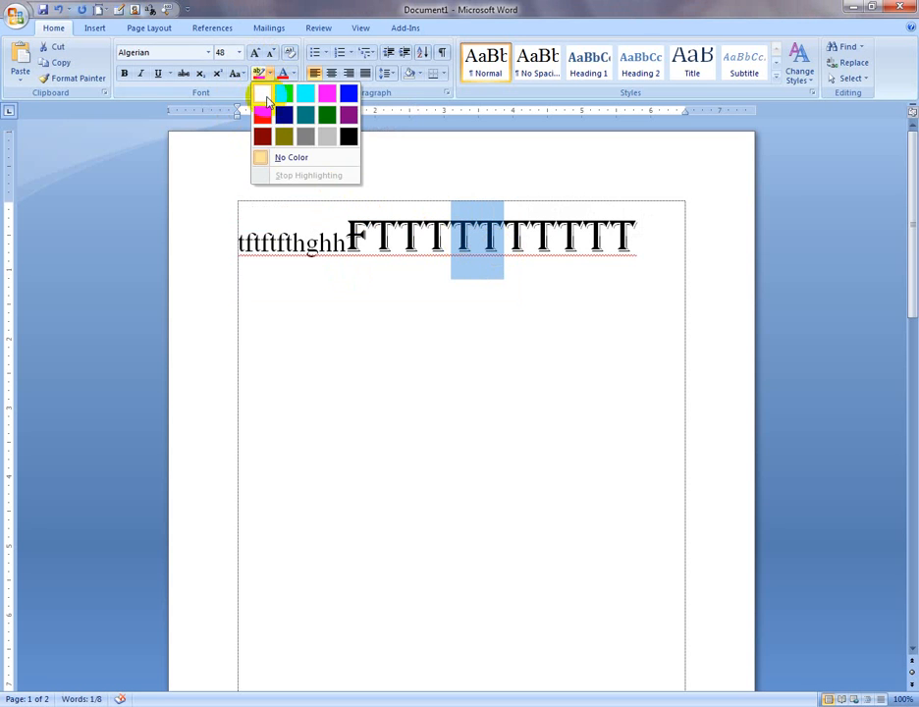
pyautogui.click(261, 115)
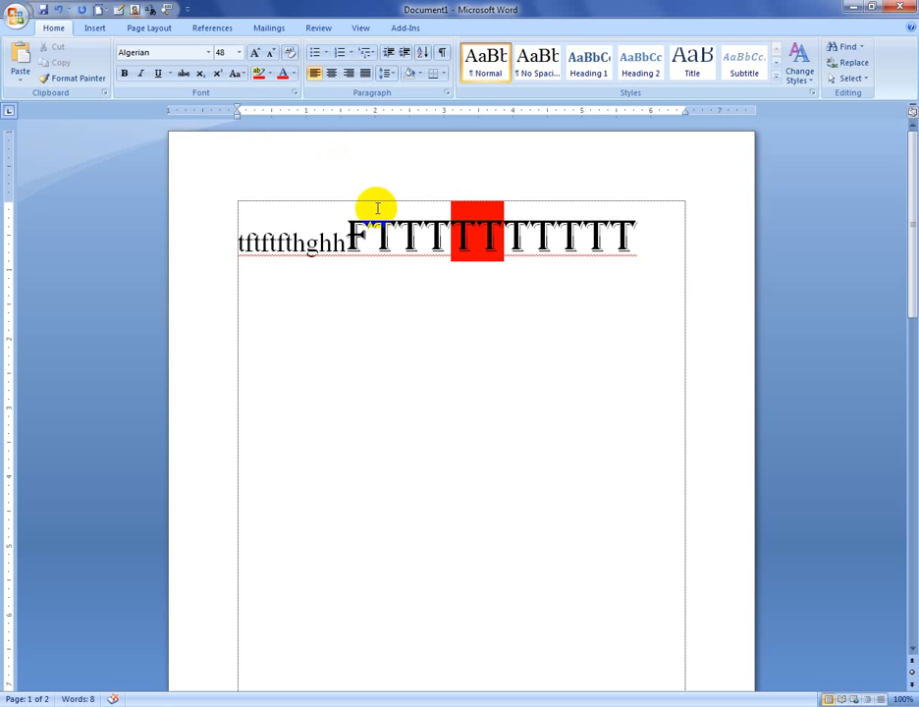
# - Delete the whole sample line and enter "fcfd" in its place
pyautogui.moveTo(642, 224); pyautogui.dragTo(199, 224)
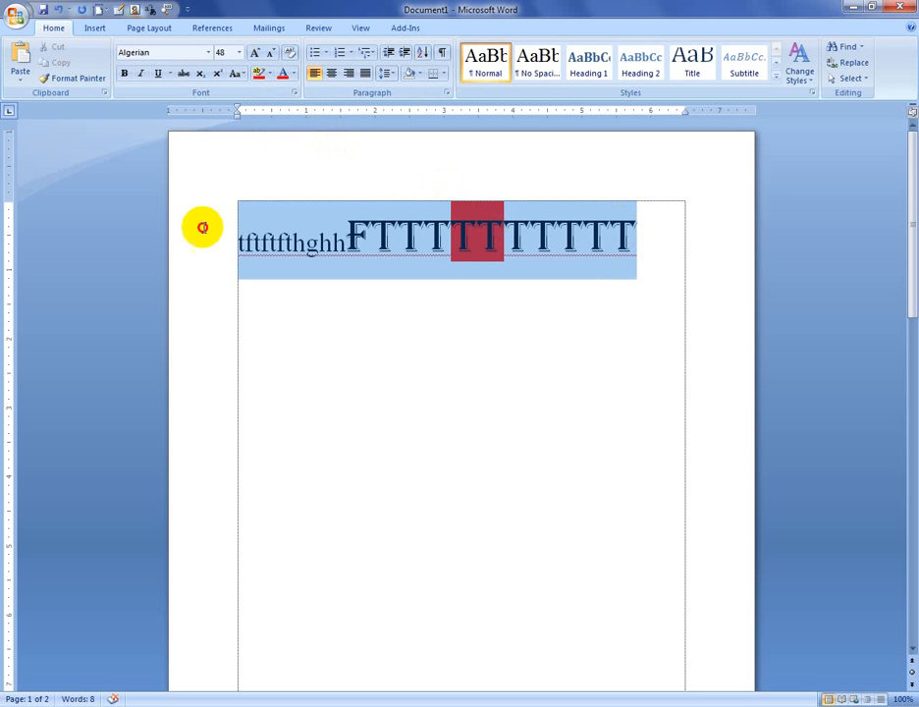
pyautogui.press('Delete')
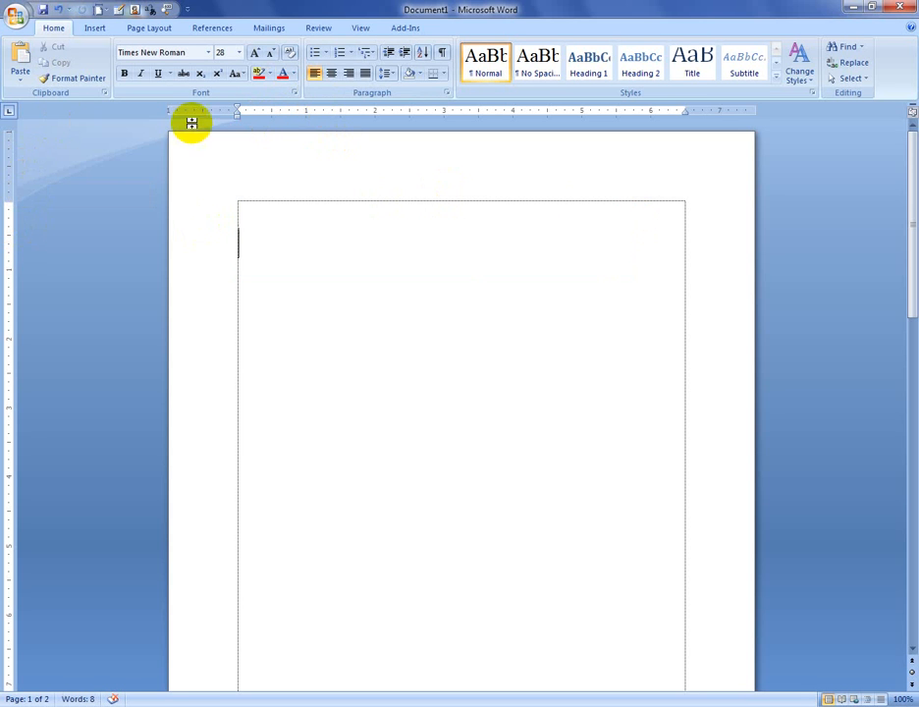
pyautogui.write('fcf')
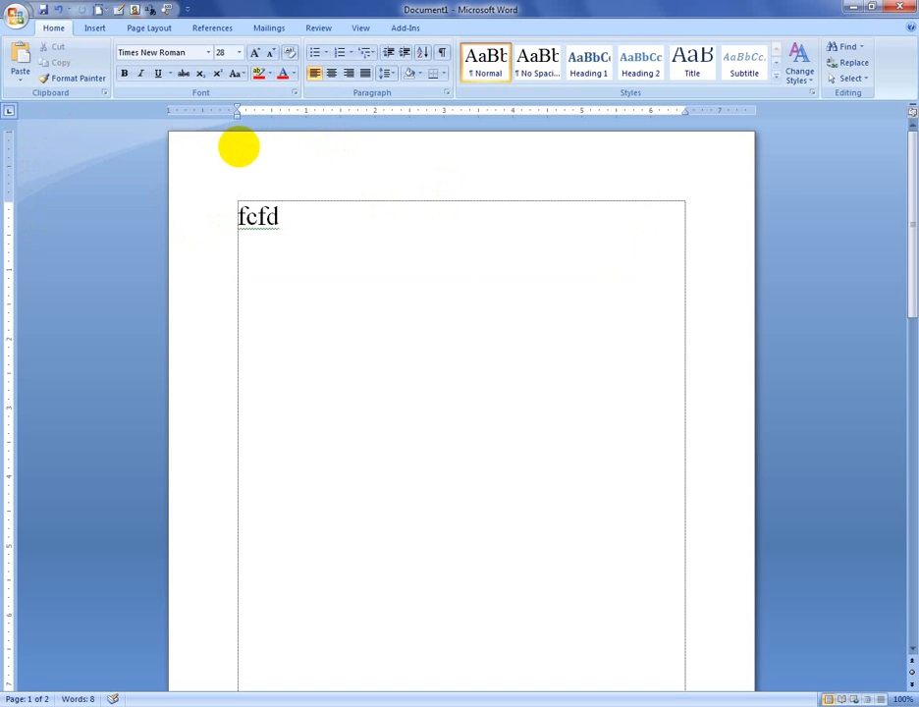
pyautogui.write('d')
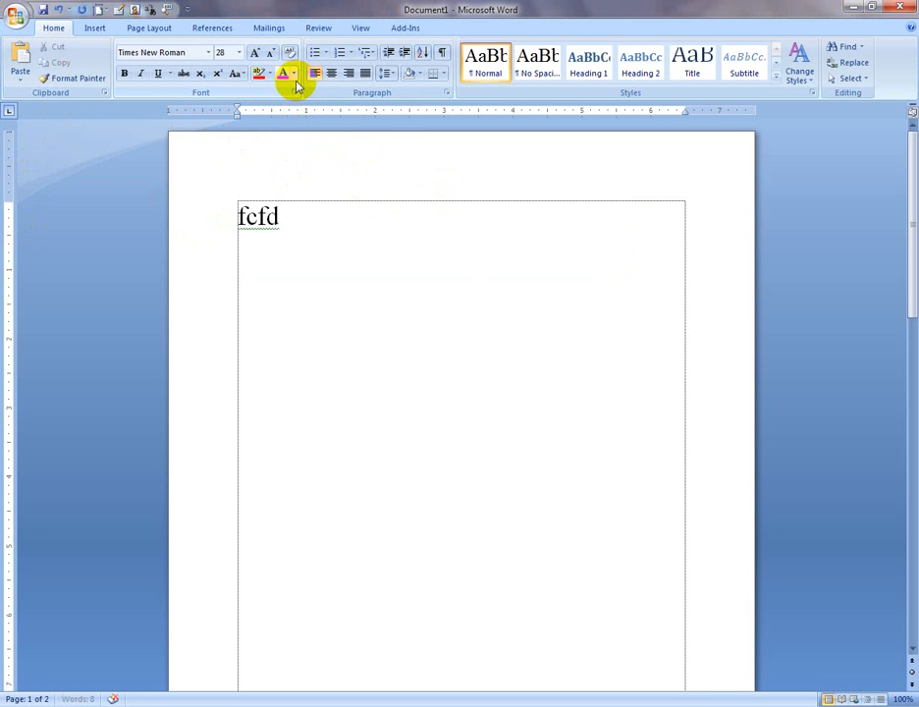
# - Set the font color to standard red and continue the line with "hgftgftgftg"
pyautogui.click(293, 74)
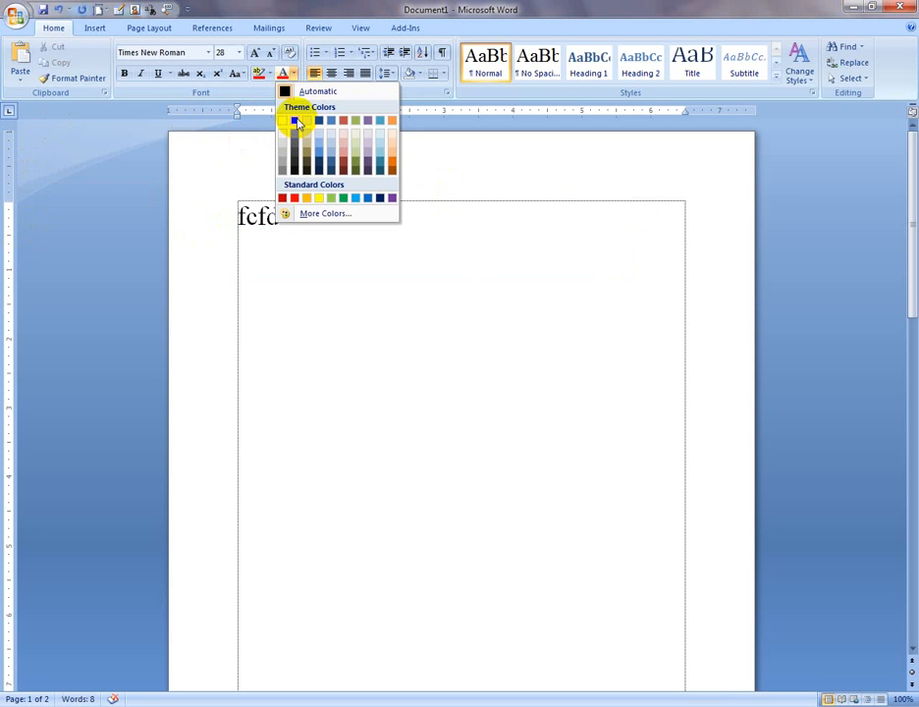
pyautogui.click(296, 199)
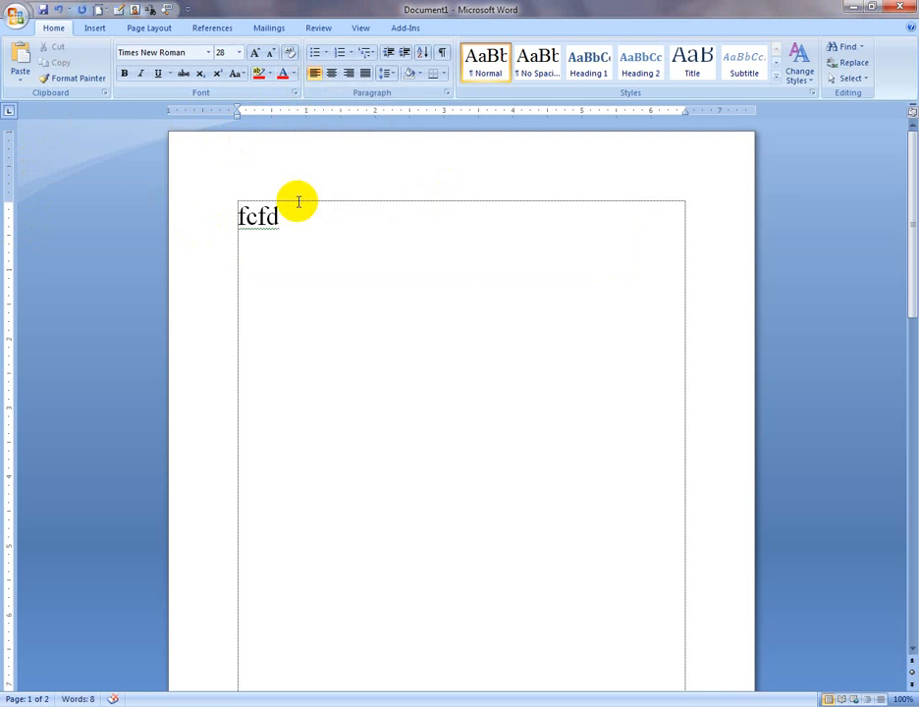
pyautogui.write('hgftgftgftg')
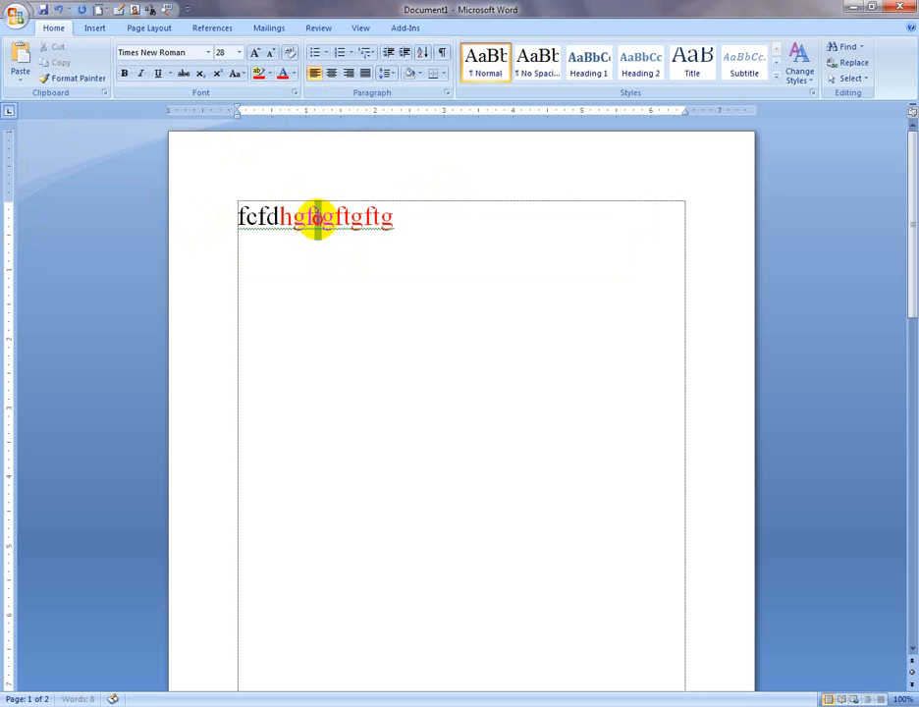
# - Change the font color of the first "tgf" in the red text to standard green
pyautogui.moveTo(316, 218); pyautogui.dragTo(344, 226)
pyautogui.click(292, 74)
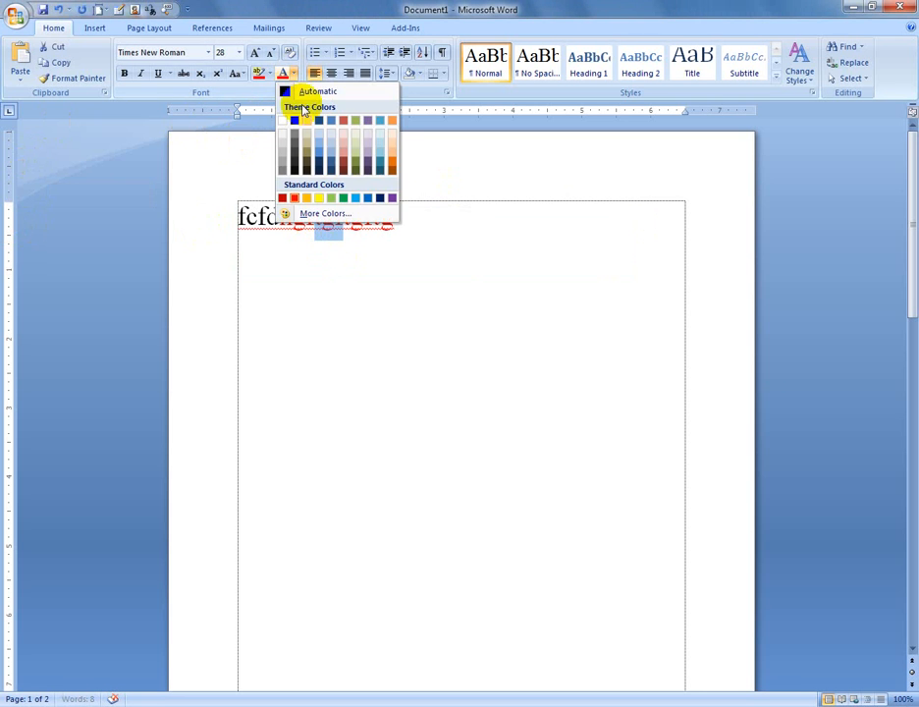
pyautogui.click(343, 199)
# - Delete the entire multicolored sample line from the first page
pyautogui.click(406, 223)
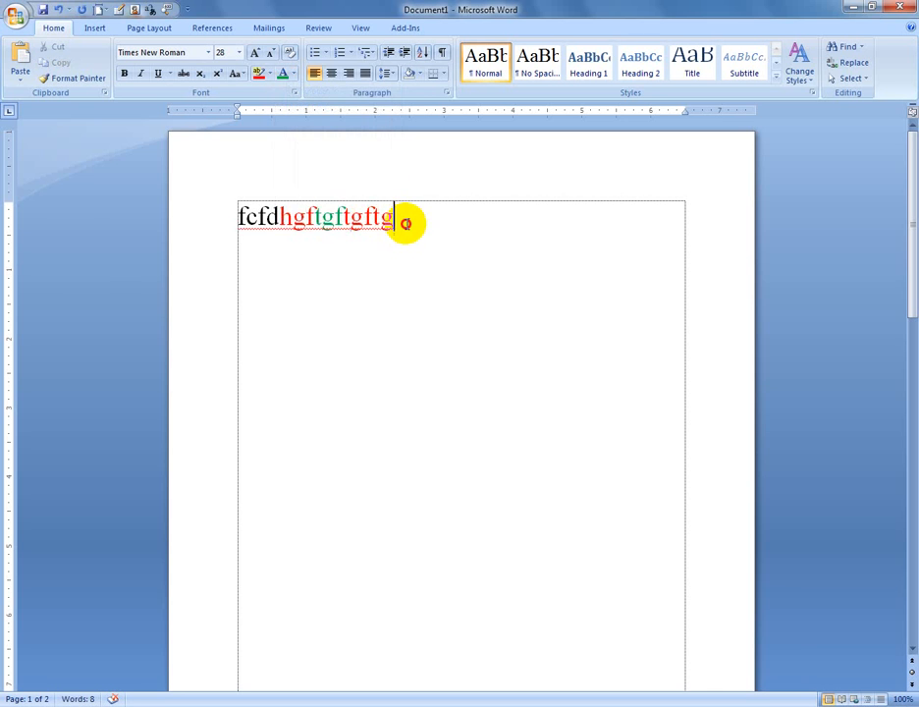
pyautogui.moveTo(405, 223); pyautogui.dragTo(64, 194)
pyautogui.press('Delete')
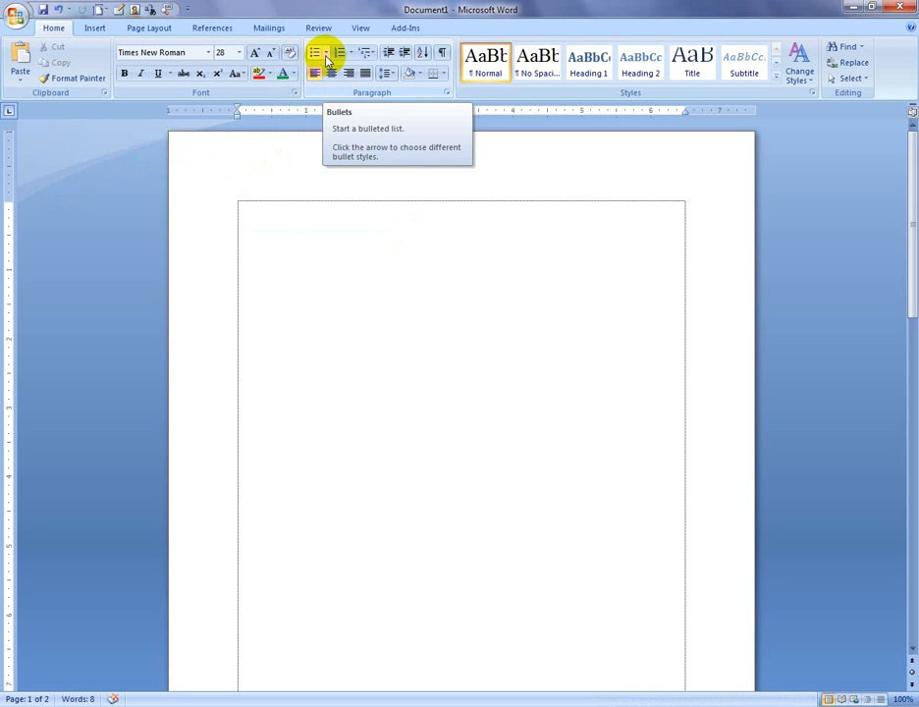
# - Try the check mark bullet style on the empty first line
pyautogui.click(326, 54)
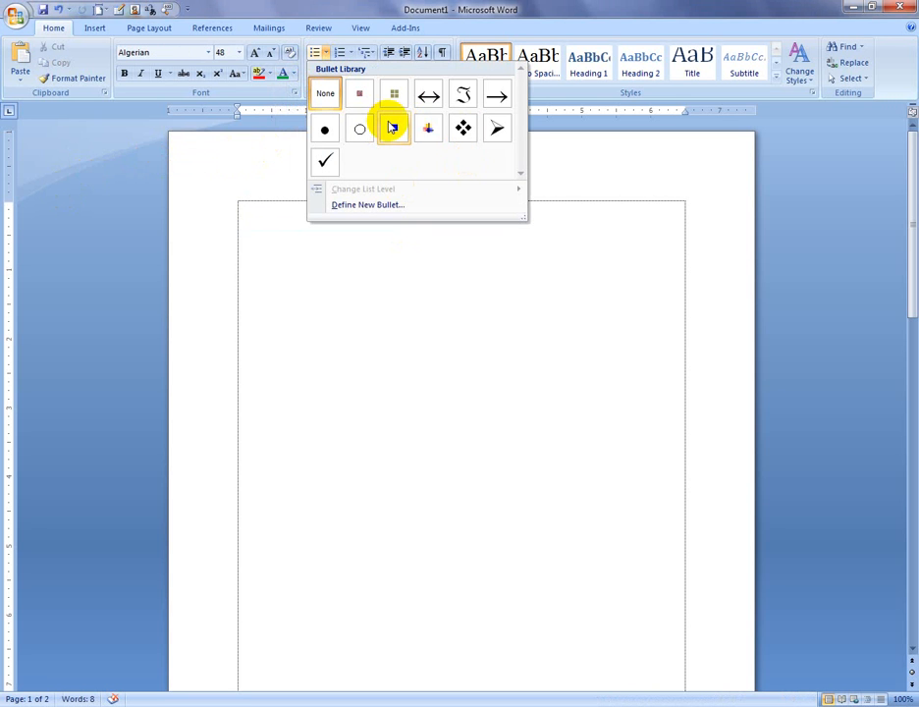
pyautogui.click(327, 157)
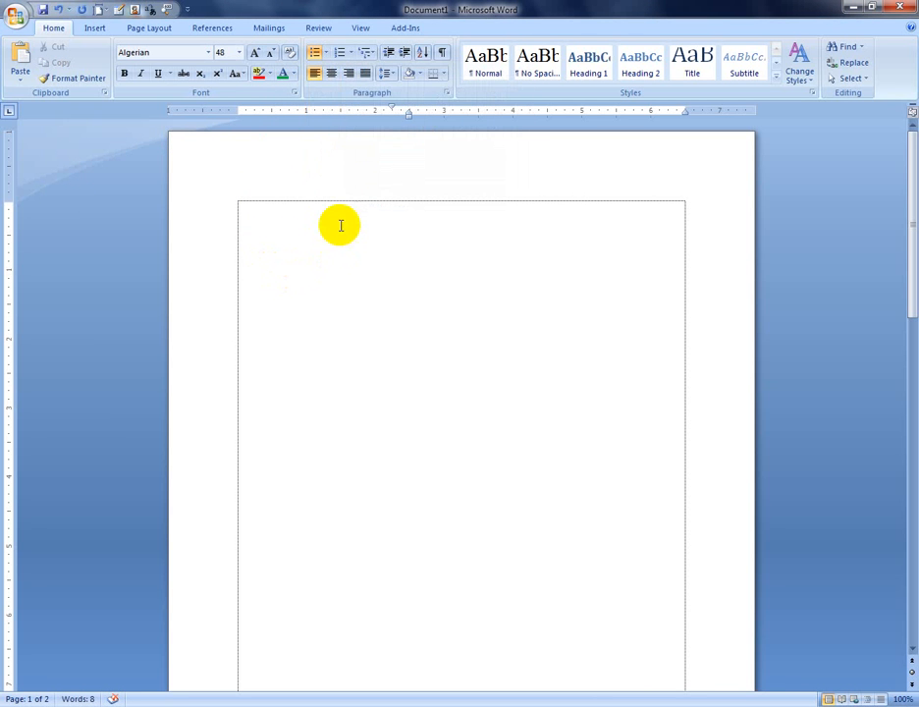
pyautogui.click(326, 54)
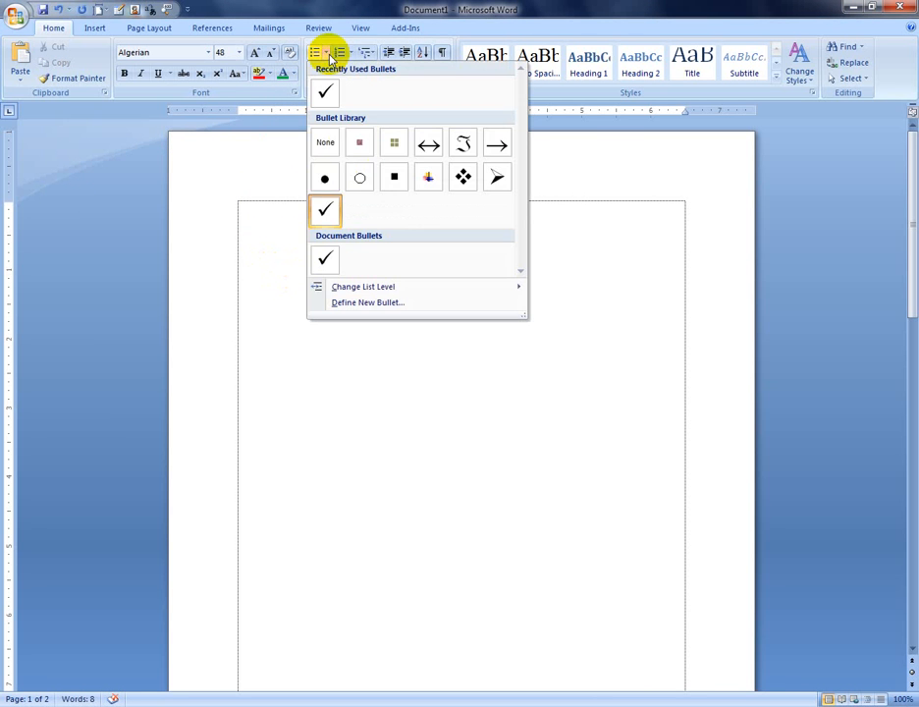
pyautogui.click(328, 208)
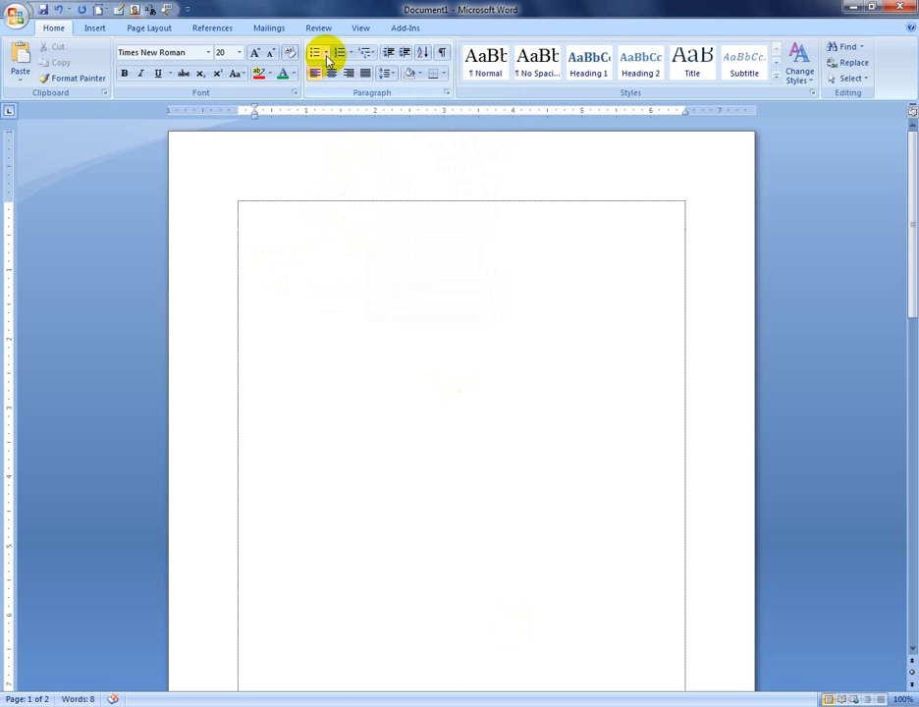
# - Create a list with four-diamond bullets containing the items "vfyg", "gvv" and "ygyb"
pyautogui.click(326, 53)
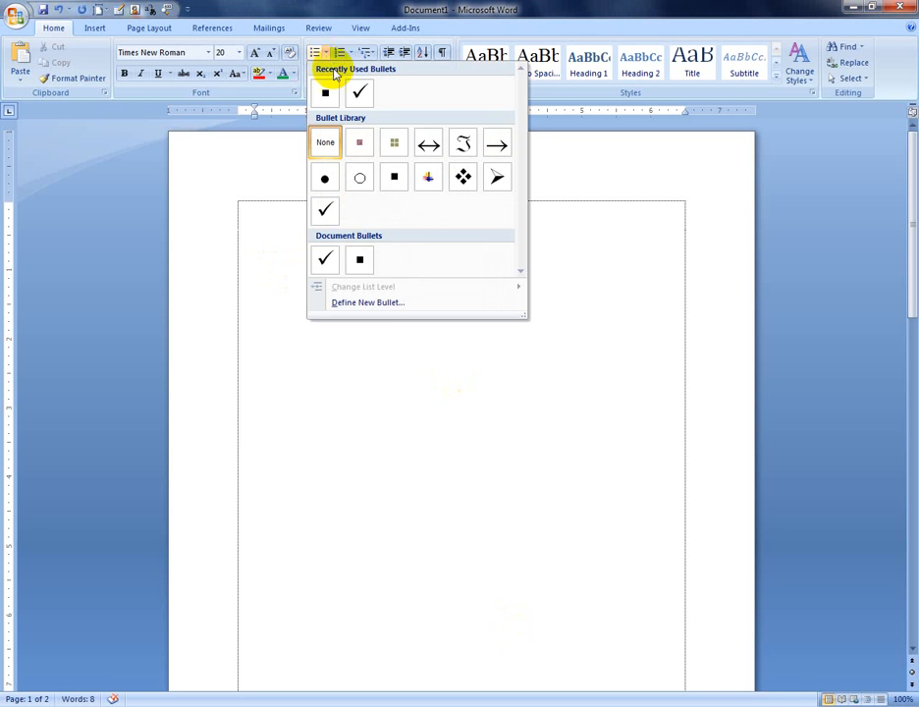
pyautogui.click(464, 179)
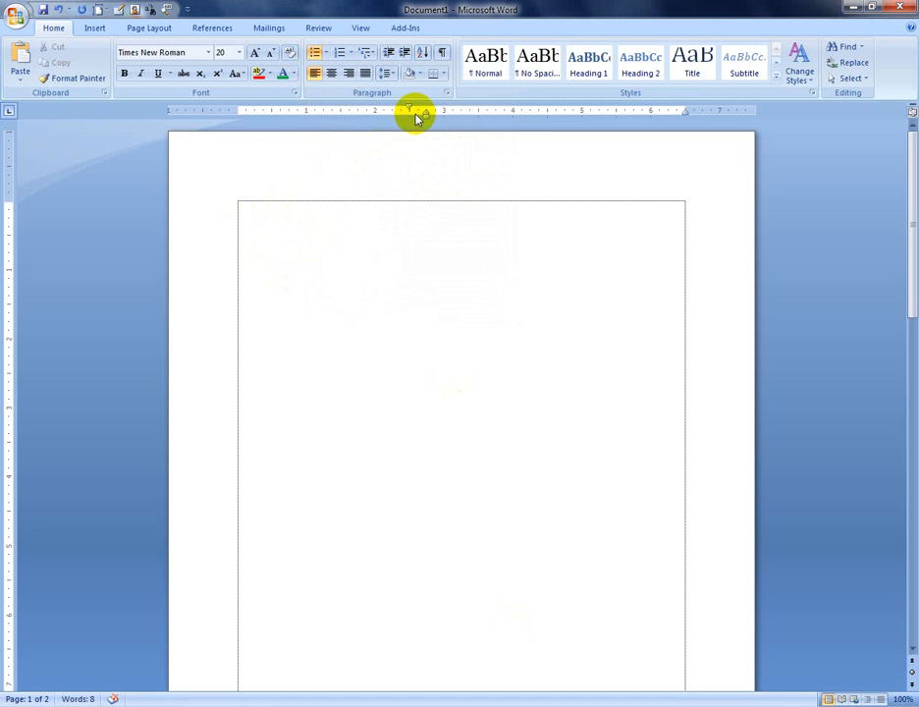
pyautogui.write('v')
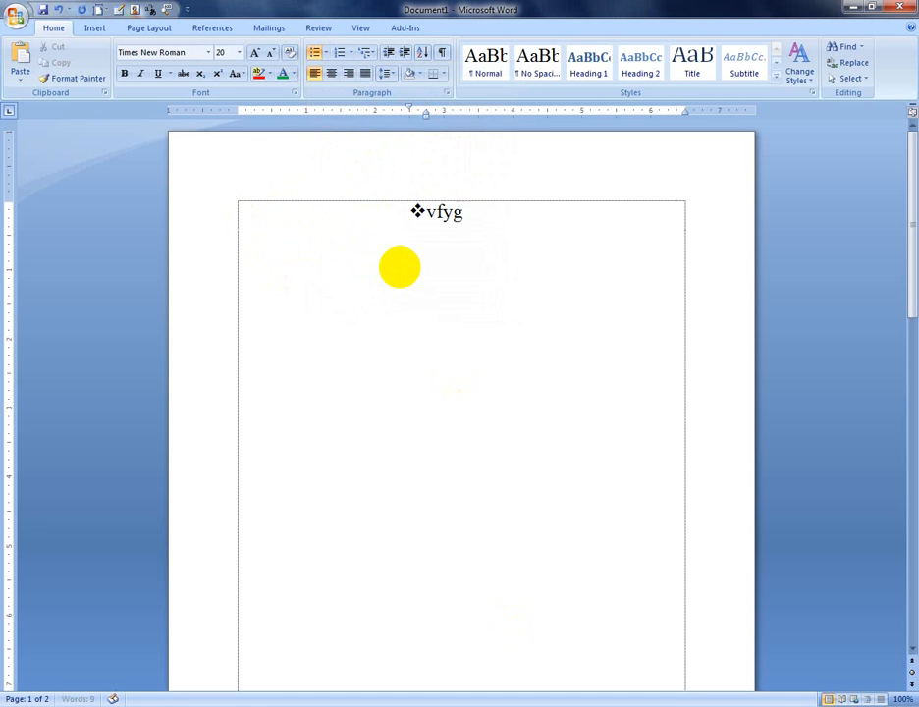
pyautogui.write('fyg')
pyautogui.press('Return')
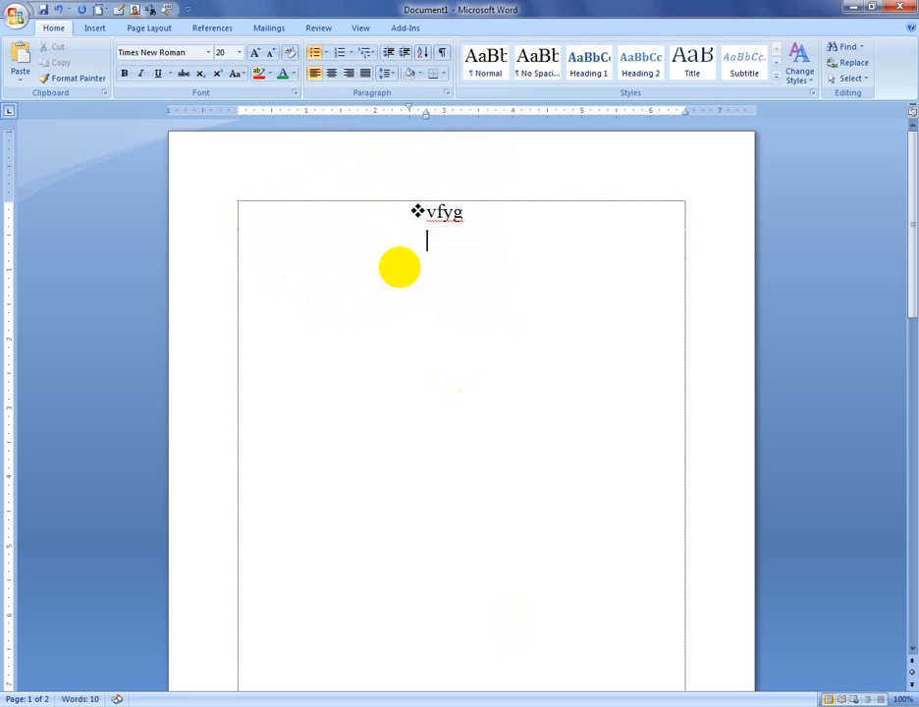
pyautogui.write('gvv')
pyautogui.press('Return')
pyautogui.write('ygyb')
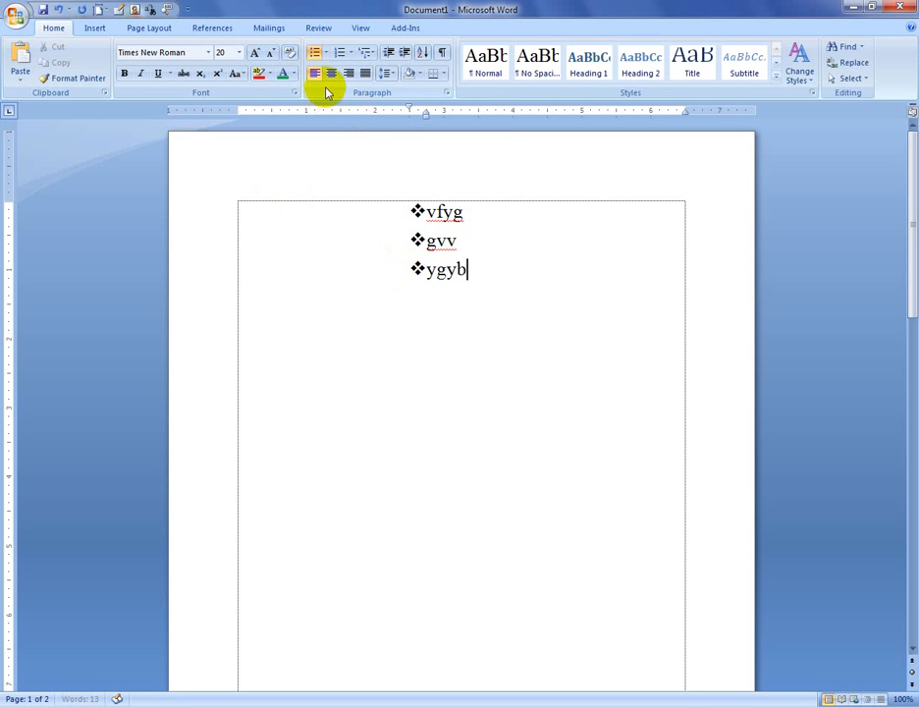
# - Change the three-item list to check mark bullets and finally to 1. 2. 3. numbering
pyautogui.click(326, 53)
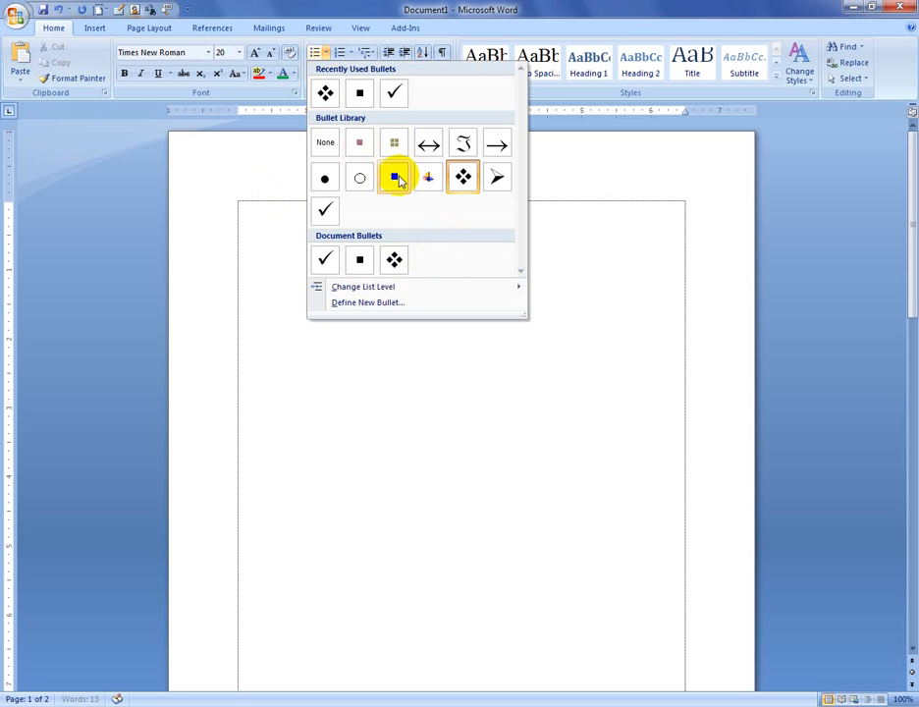
pyautogui.click(325, 212)
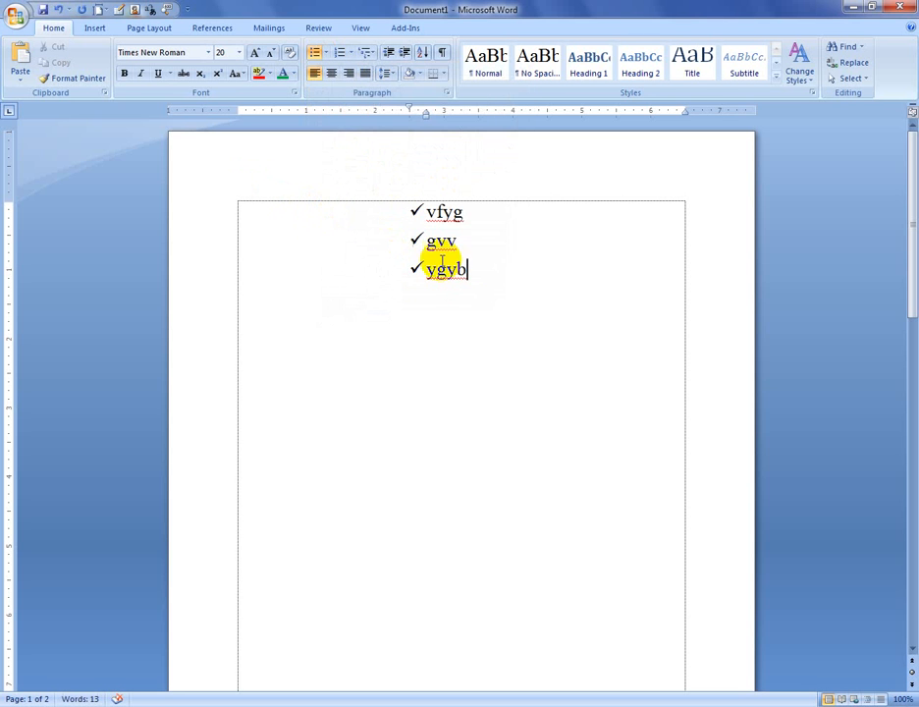
pyautogui.click(353, 54)
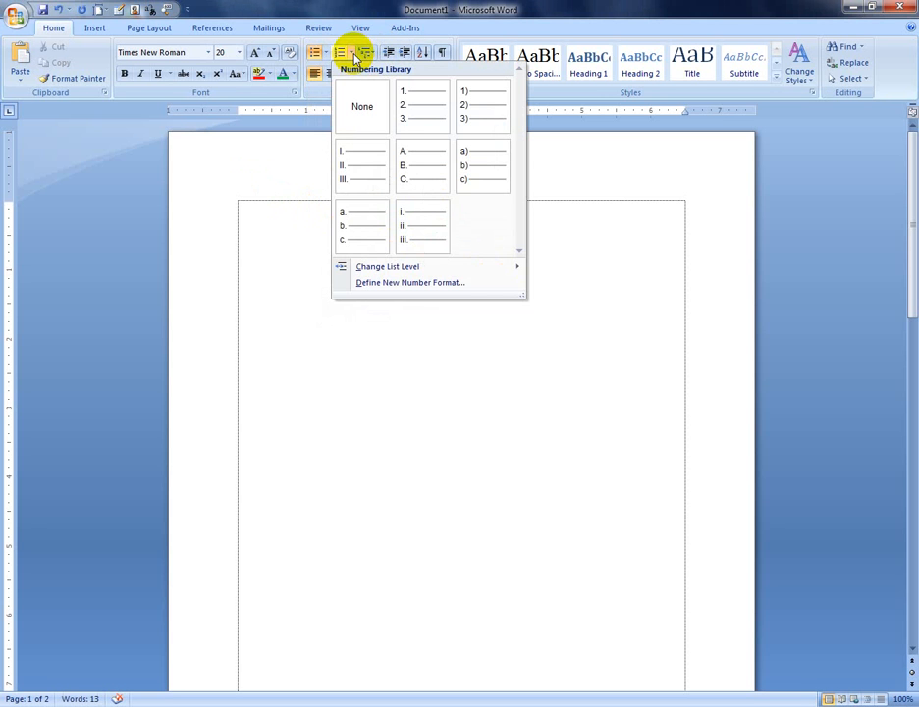
pyautogui.click(421, 115)
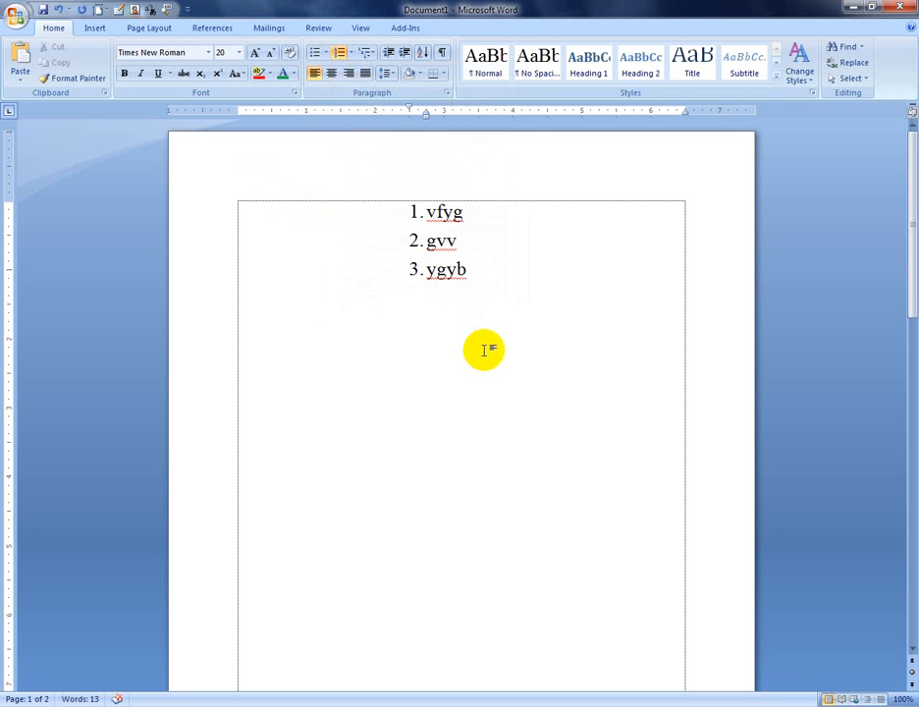
# - Delete the list items, shift the remaining numbered line's indent beyond the left margin and enter "gvgffgf" there
pyautogui.moveTo(488, 304); pyautogui.dragTo(374, 213)
pyautogui.press('Delete')
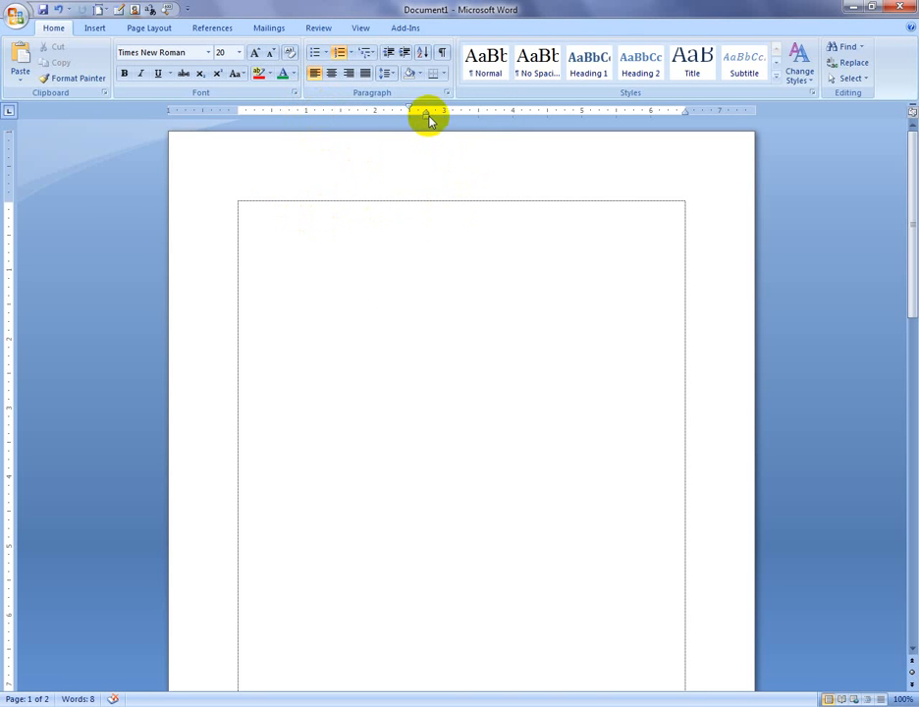
pyautogui.moveTo(426, 115); pyautogui.dragTo(236, 146)
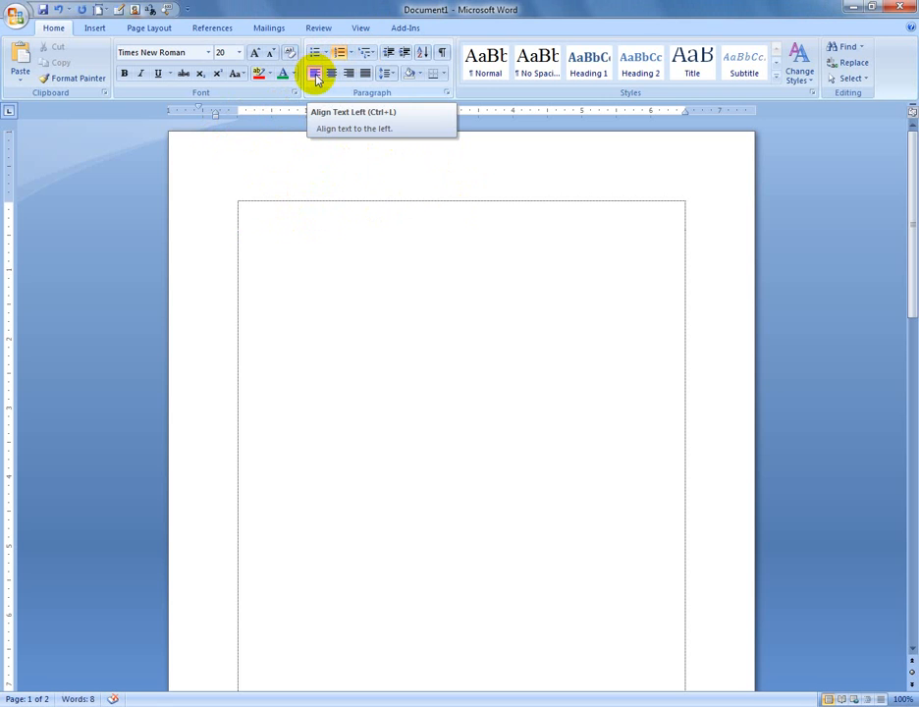
pyautogui.write('gvgffgf')
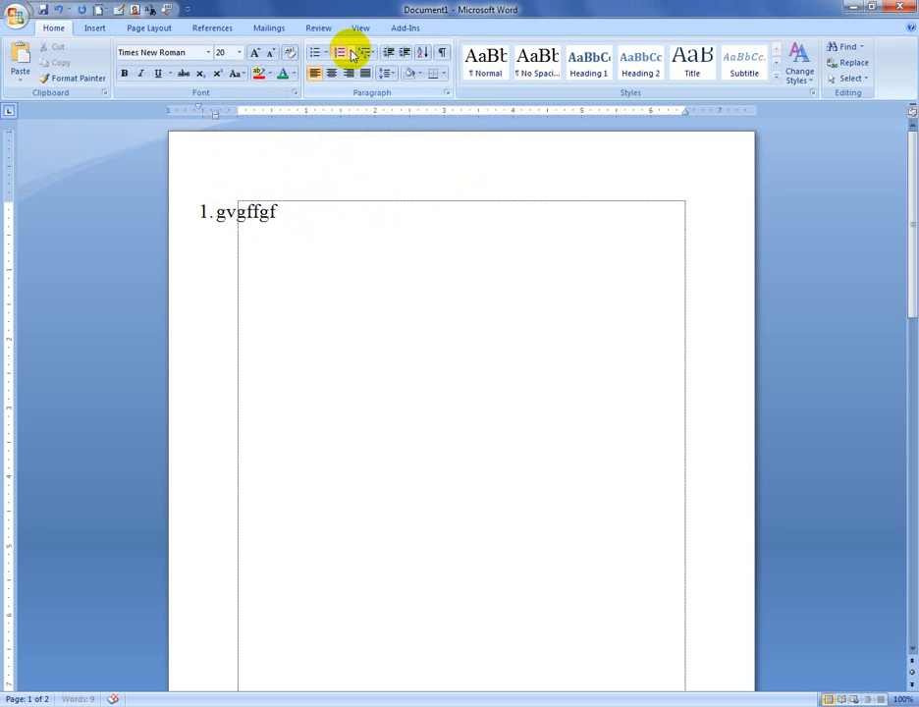
# - Remove the numbering from the "gvgffgf" line and move its indent back to the left page margin
pyautogui.click(353, 54)
pyautogui.click(362, 183)
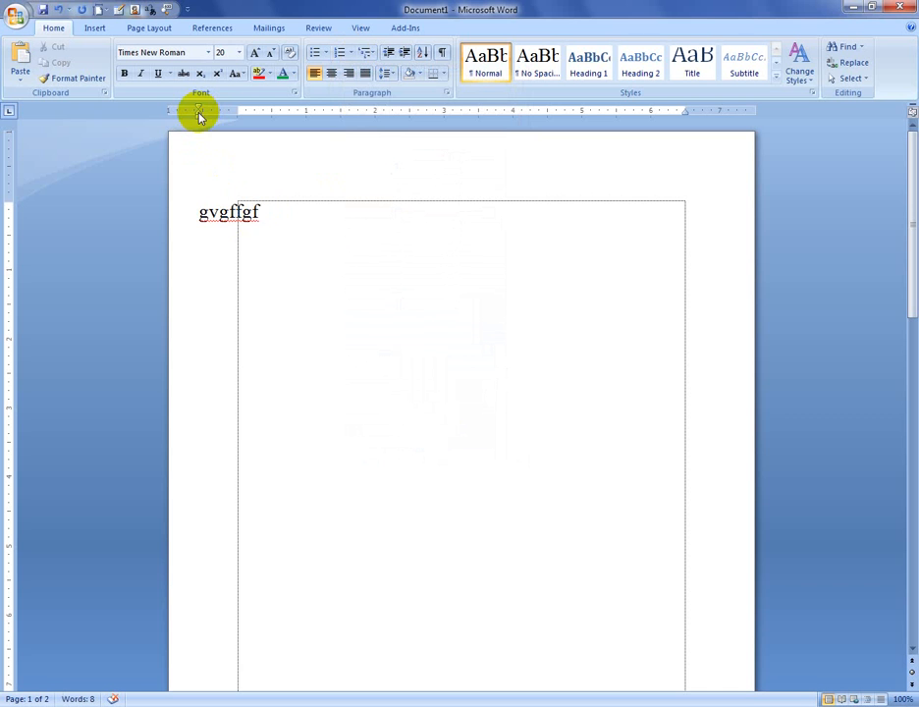
pyautogui.moveTo(201, 117); pyautogui.dragTo(239, 130)
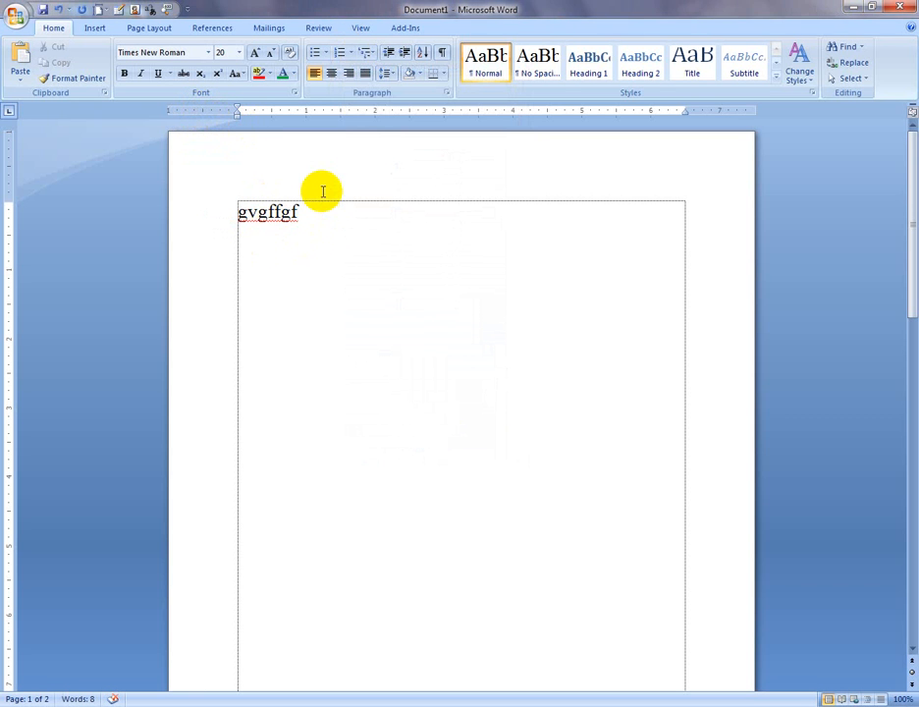
# - Add the lines "huhuhn", "huhuh" and "huhu", and switch the first line through center, right and back to left alignment
pyautogui.write('uhn')
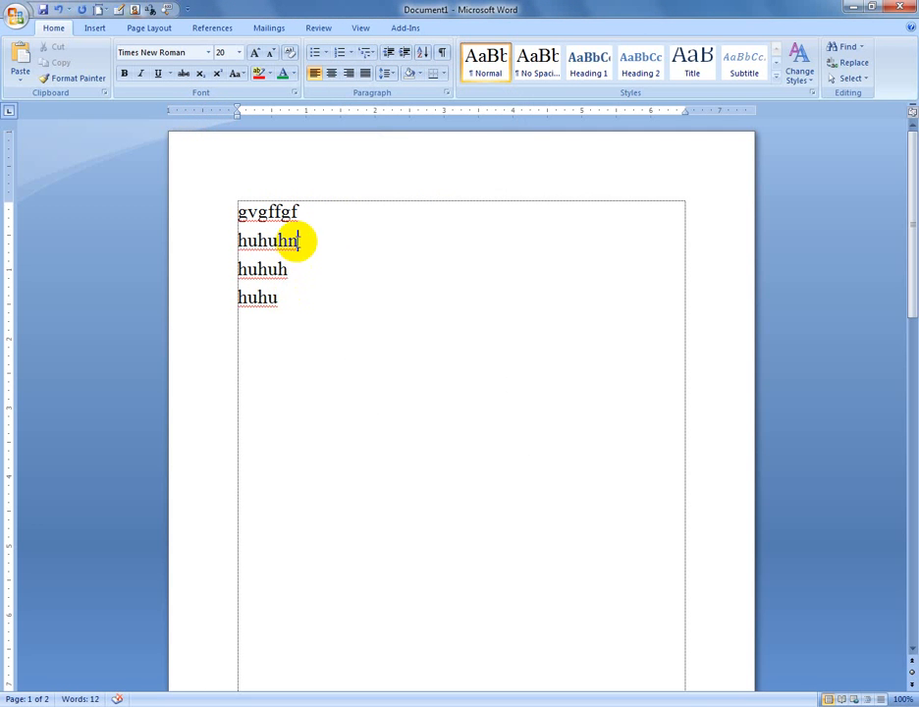
pyautogui.click(330, 76)
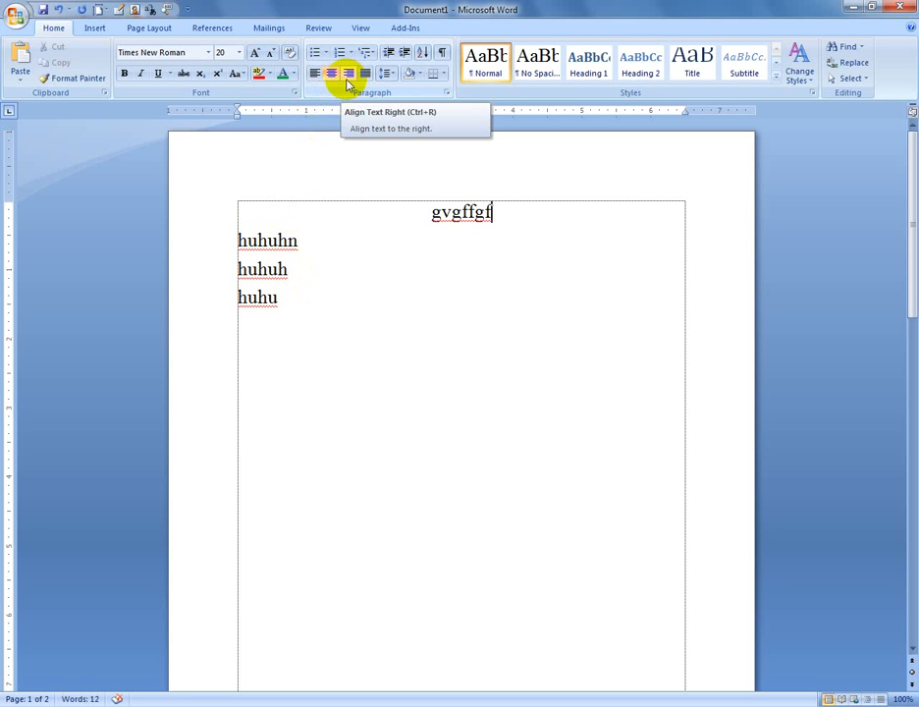
pyautogui.click(349, 76)
pyautogui.click(331, 77)
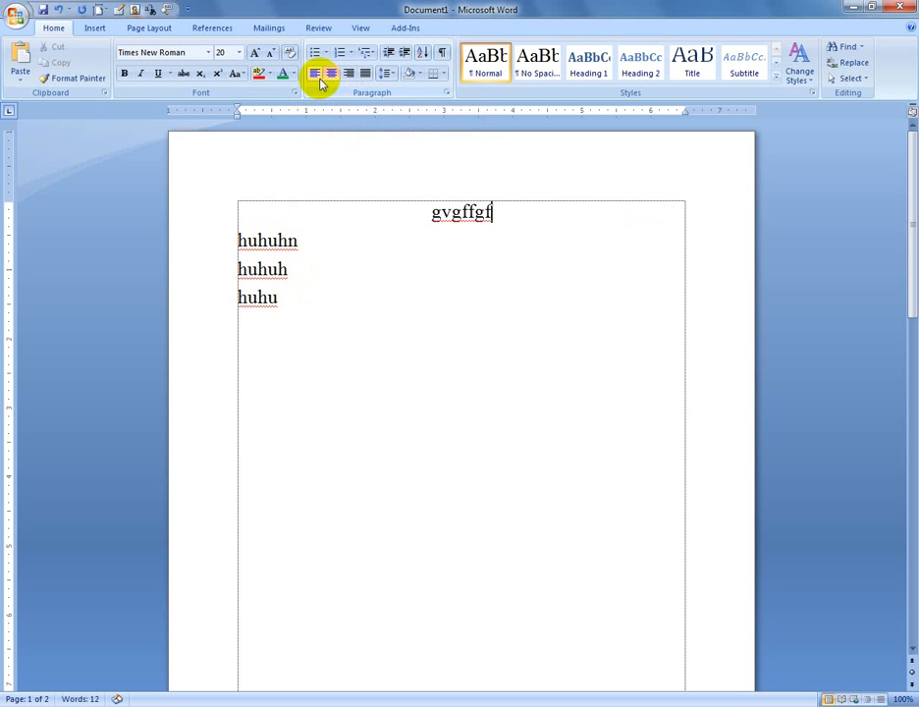
pyautogui.click(314, 74)
# - Try center and right alignment on the first two lines together and return them to left alignment
pyautogui.moveTo(236, 211); pyautogui.dragTo(283, 252)
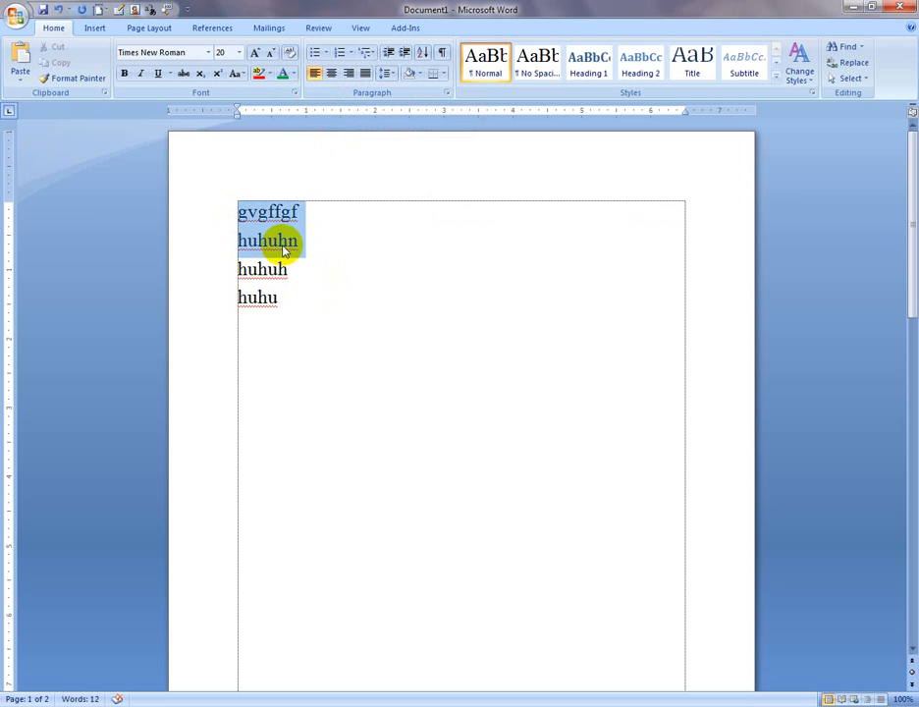
pyautogui.click(331, 74)
pyautogui.click(348, 74)
pyautogui.click(331, 74)
pyautogui.click(314, 75)
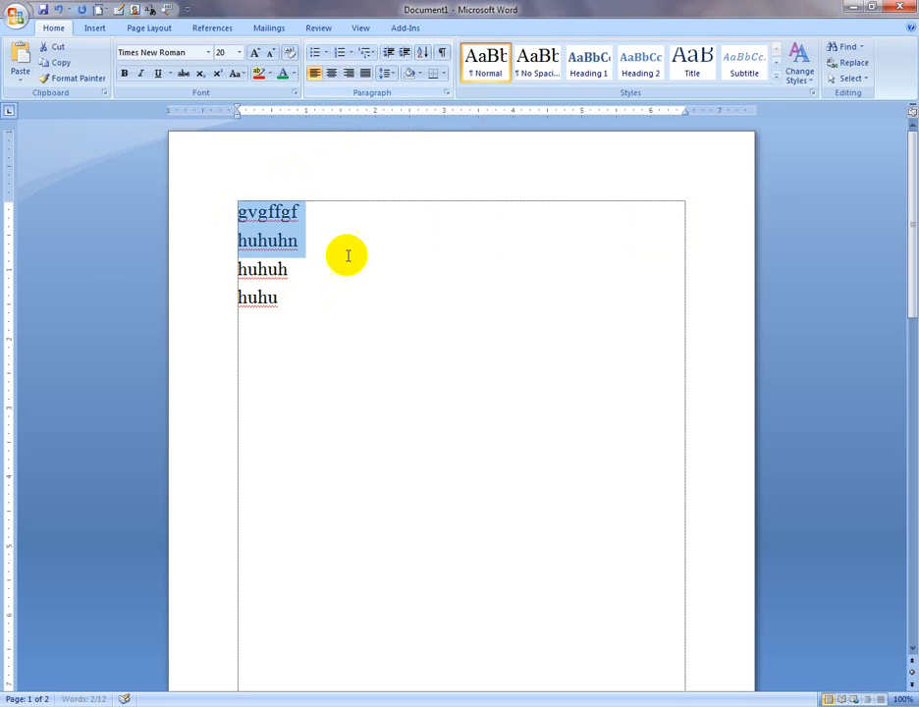
# - Replace all the sample text with seven lines reading "cumilla" and delete these lines
pyautogui.moveTo(312, 335); pyautogui.dragTo(236, 181)
pyautogui.write('cumilla cumilla cumilla cumilla cumilla cumilla cumilla')
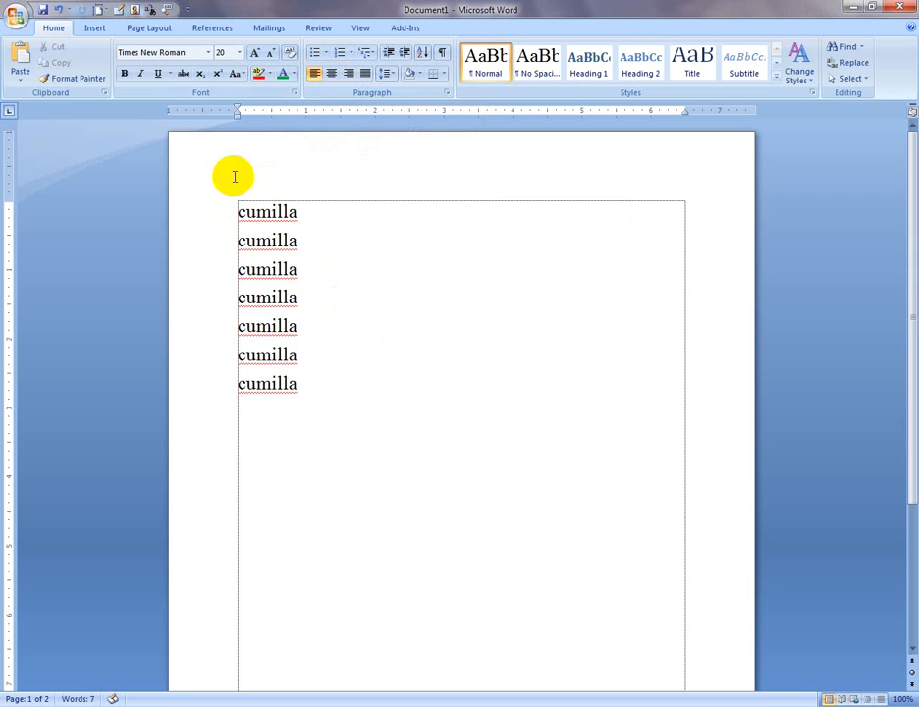
pyautogui.moveTo(341, 484); pyautogui.dragTo(205, 225)
pyautogui.press('Delete')
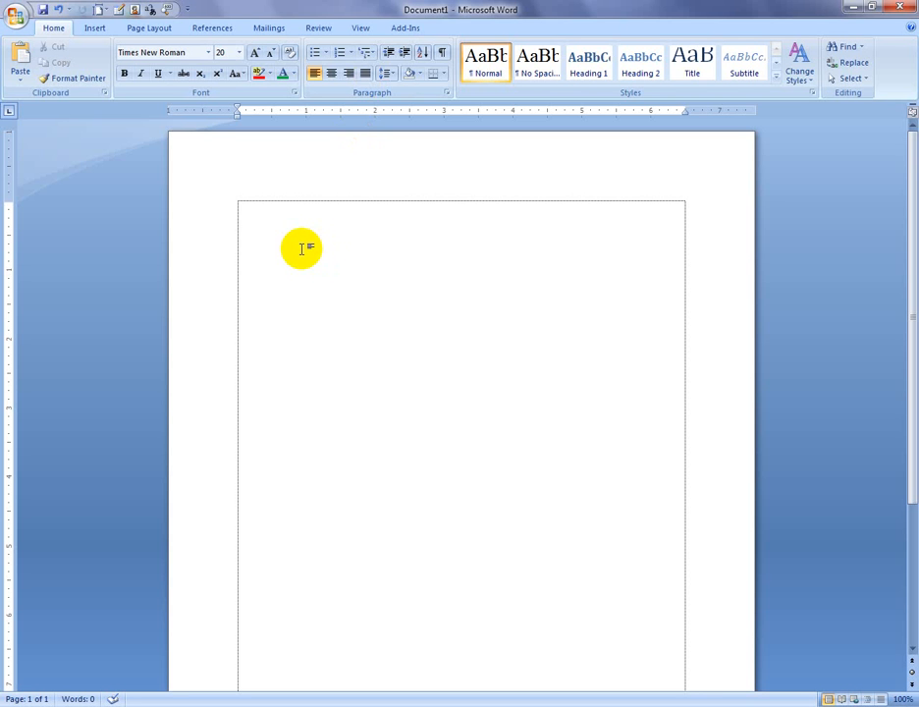
# - Open the recent document beginning with "Next week" and justify its whole opening passage
pyautogui.click(16, 30)
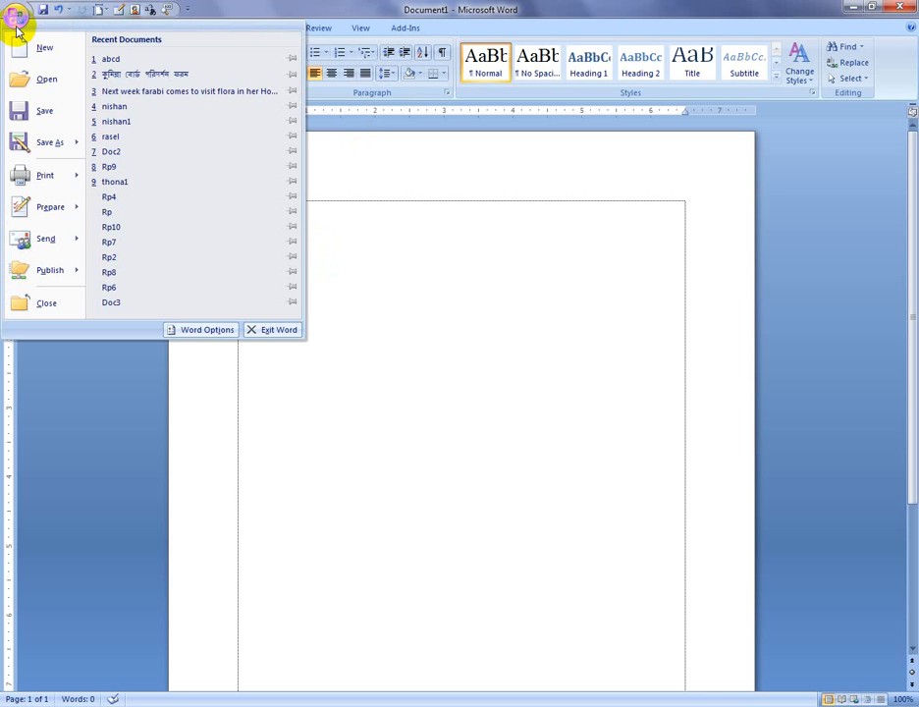
pyautogui.click(175, 90)
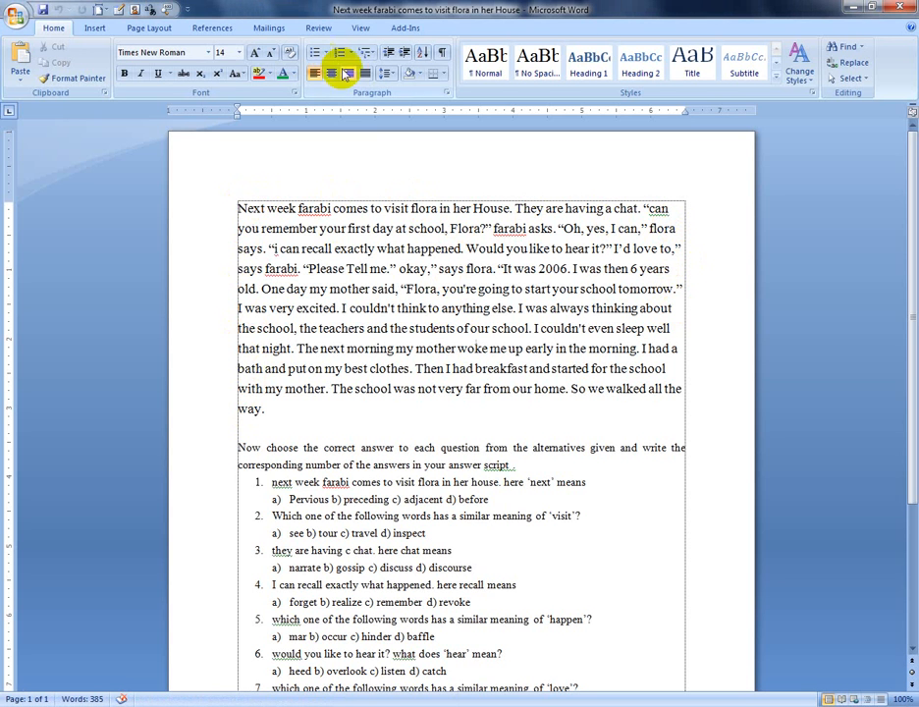
pyautogui.moveTo(236, 208); pyautogui.dragTo(275, 408)
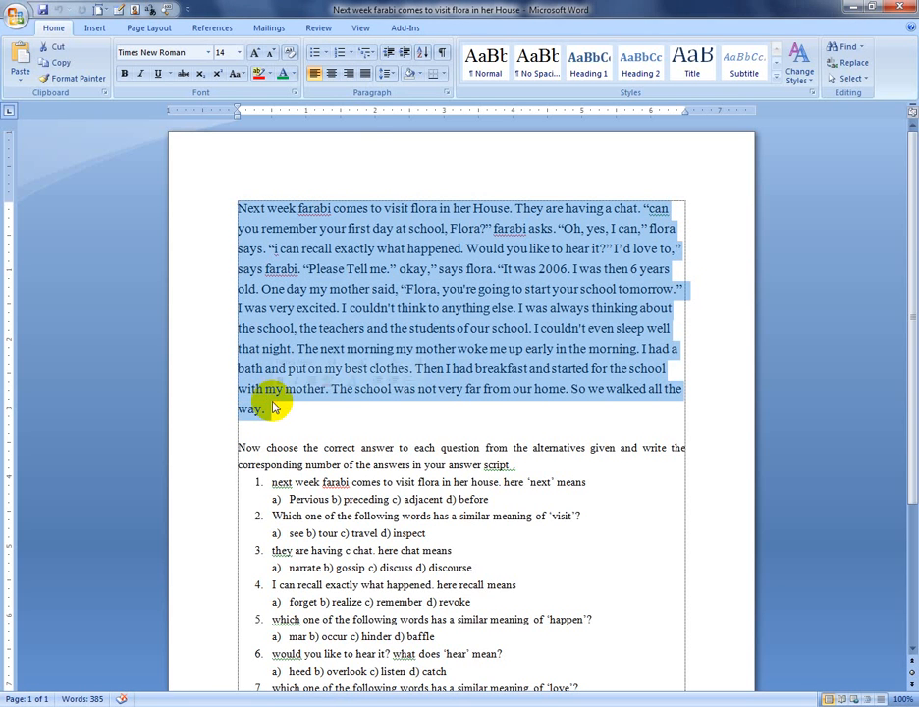
pyautogui.click(365, 74)
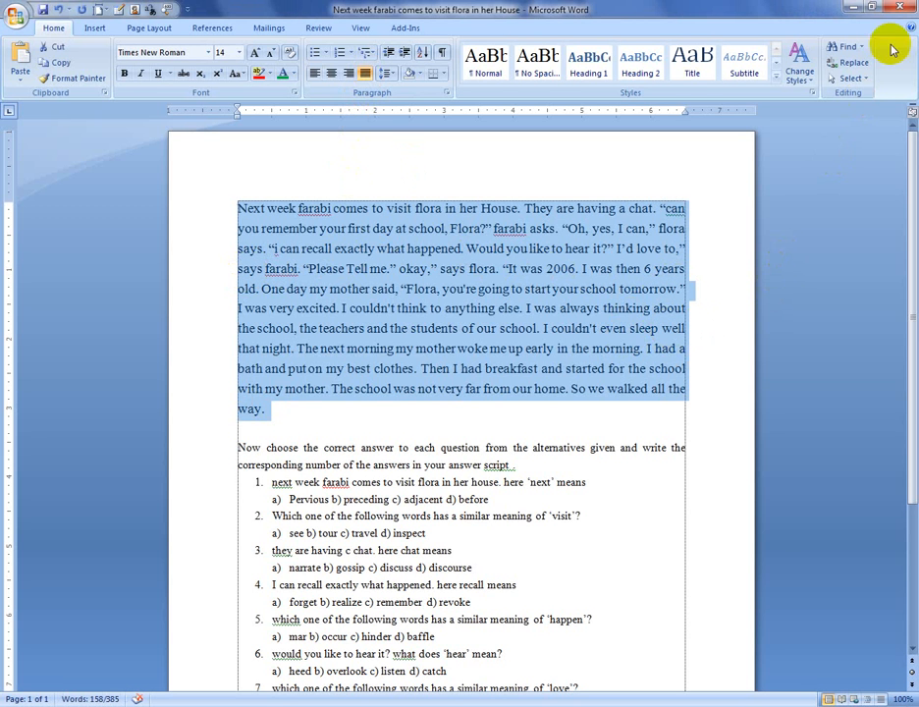
# - Close the opened story document without saving its changes
pyautogui.click(899, 7)
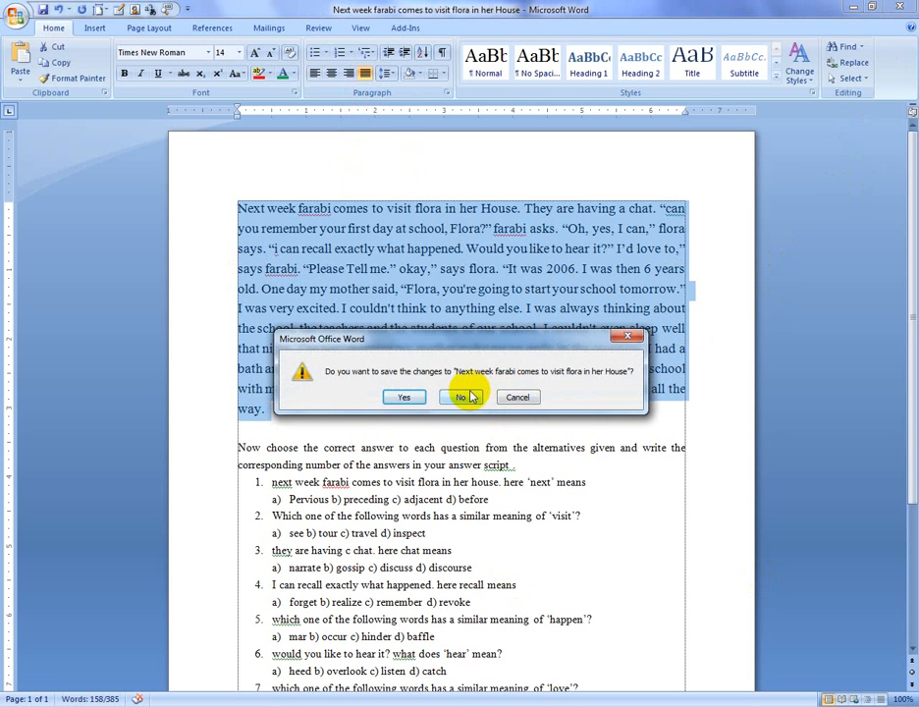
pyautogui.click(462, 396)
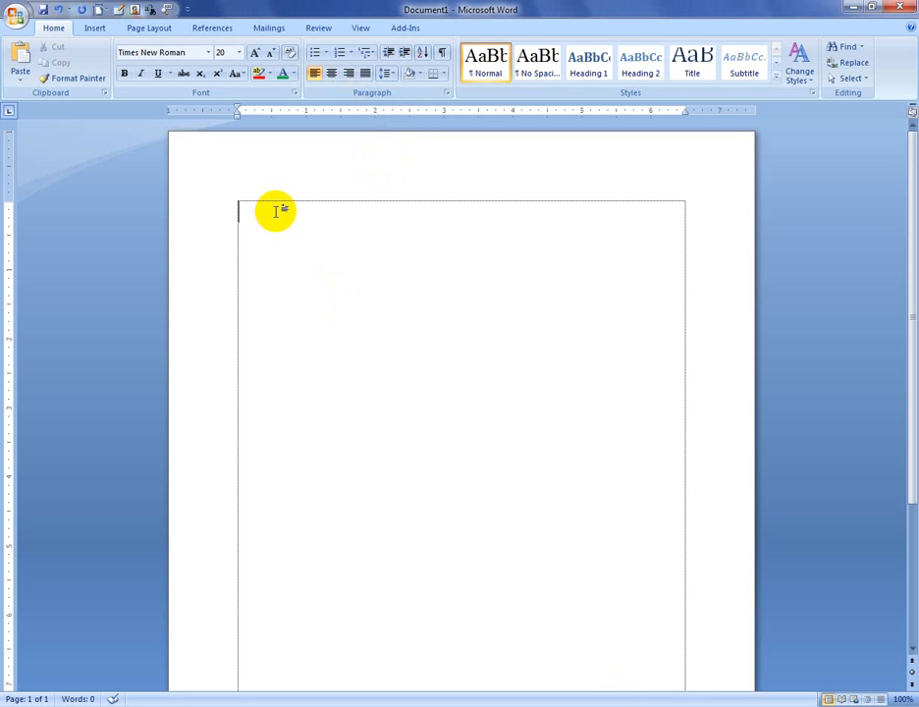
# - Enter four lines of sample text reading "ghggghgh", "ggbyhgbyh", "hujhjhj" and "ujhhghhhg"
pyautogui.write('ghggghgh')
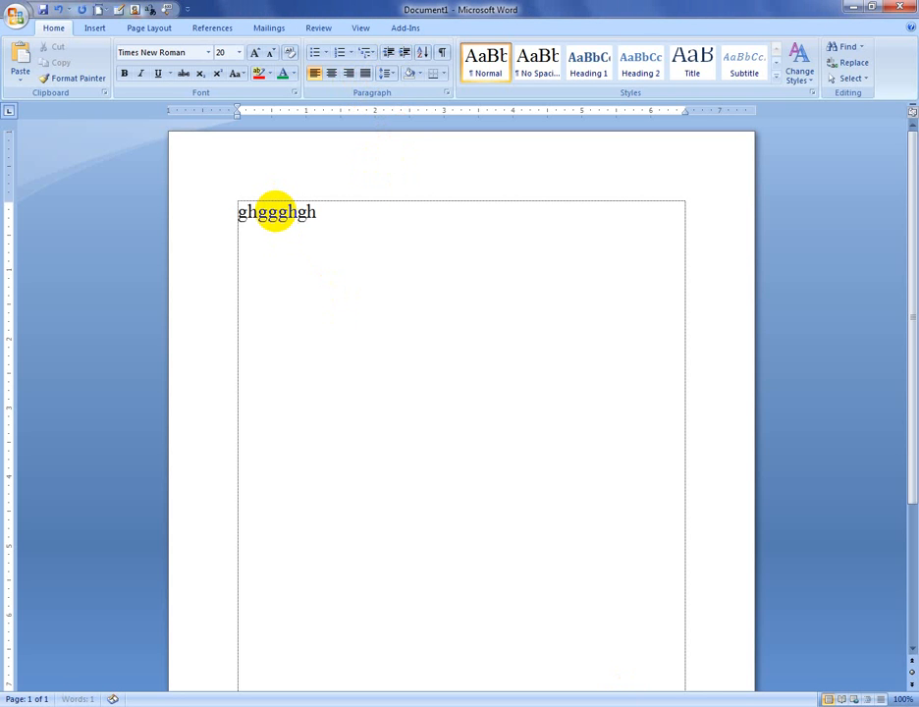
pyautogui.write('gbyhgbyh')
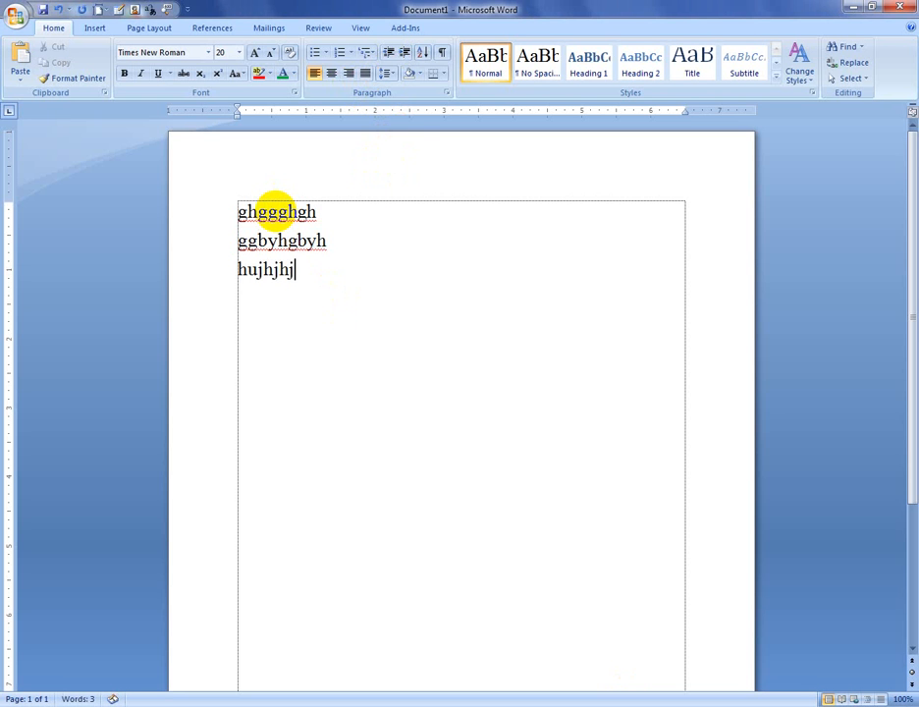
pyautogui.write('ghhhg')
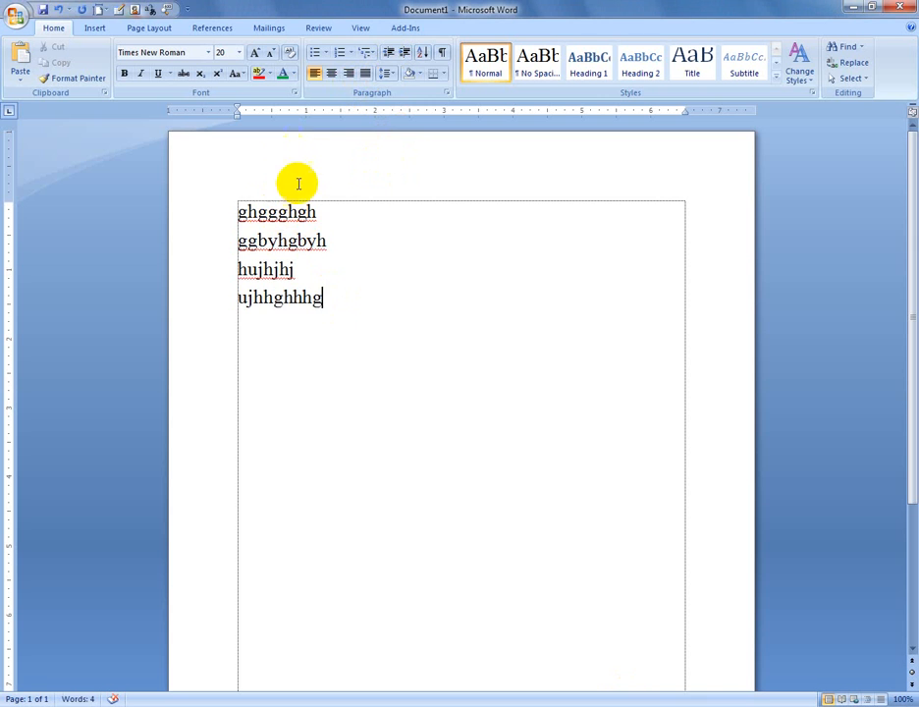
# - Set the line spacing of all four lines to 3.0 and reduce it to 2.0
pyautogui.moveTo(231, 208); pyautogui.dragTo(328, 301)
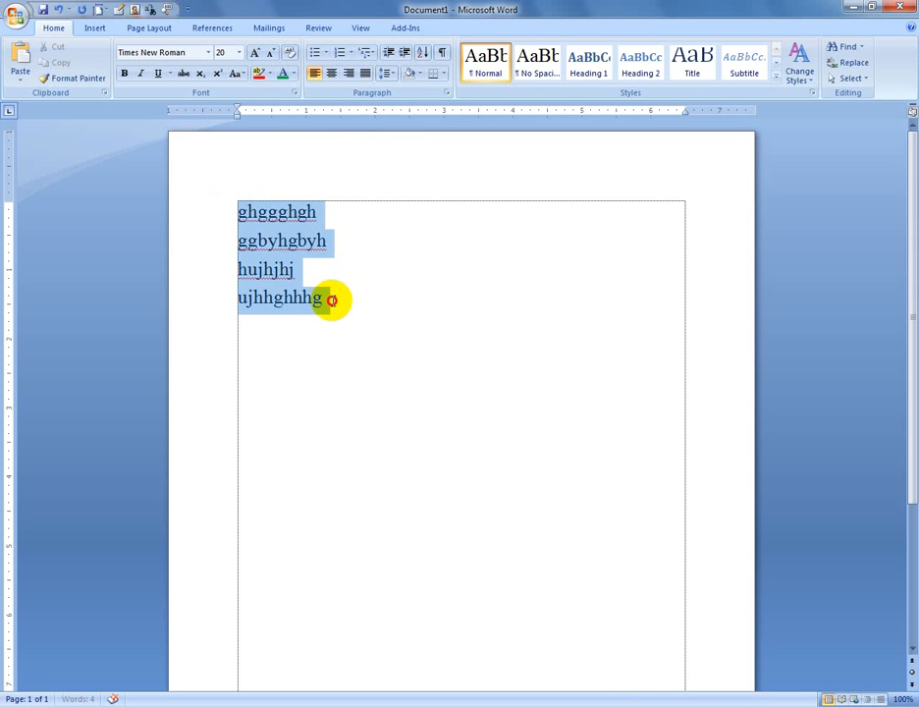
pyautogui.click(393, 74)
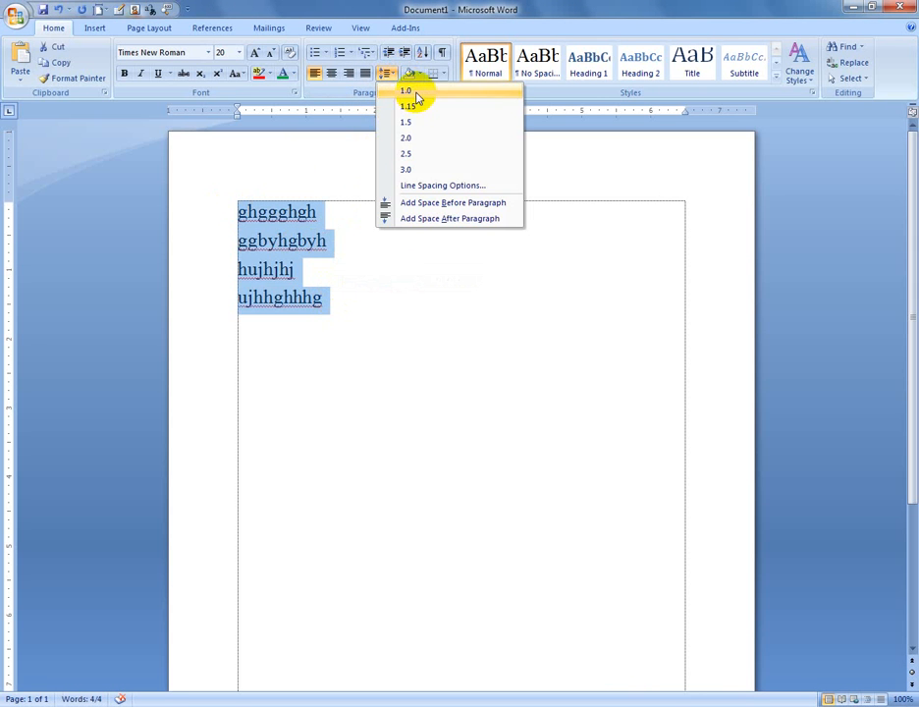
pyautogui.click(429, 169)
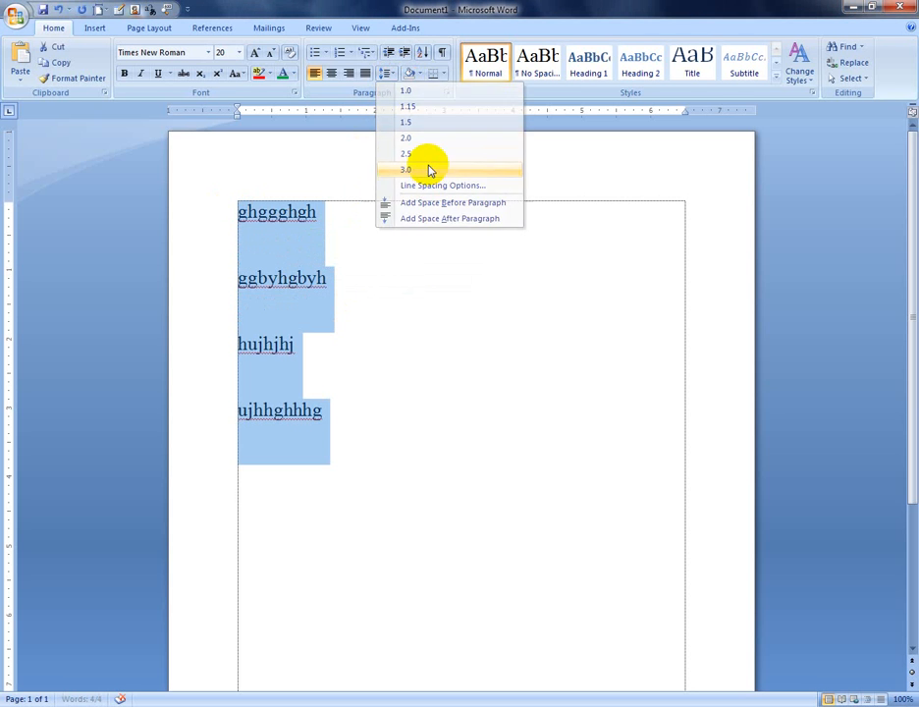
pyautogui.click(393, 75)
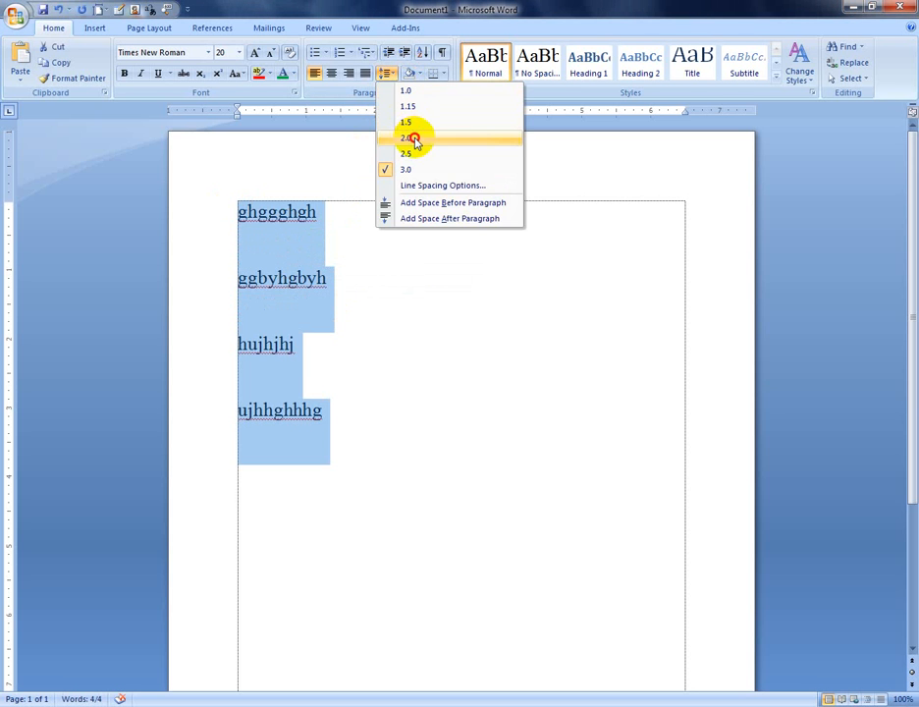
pyautogui.click(410, 138)
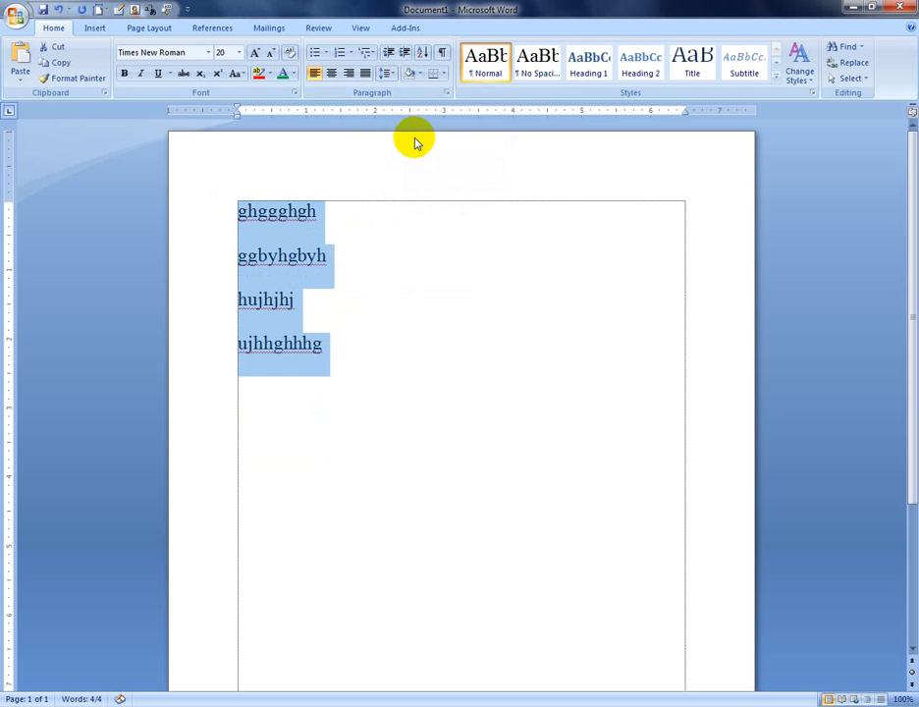
# - Set the four lines' spacing to Multiple at 5 in the Paragraph settings
pyautogui.click(446, 93)
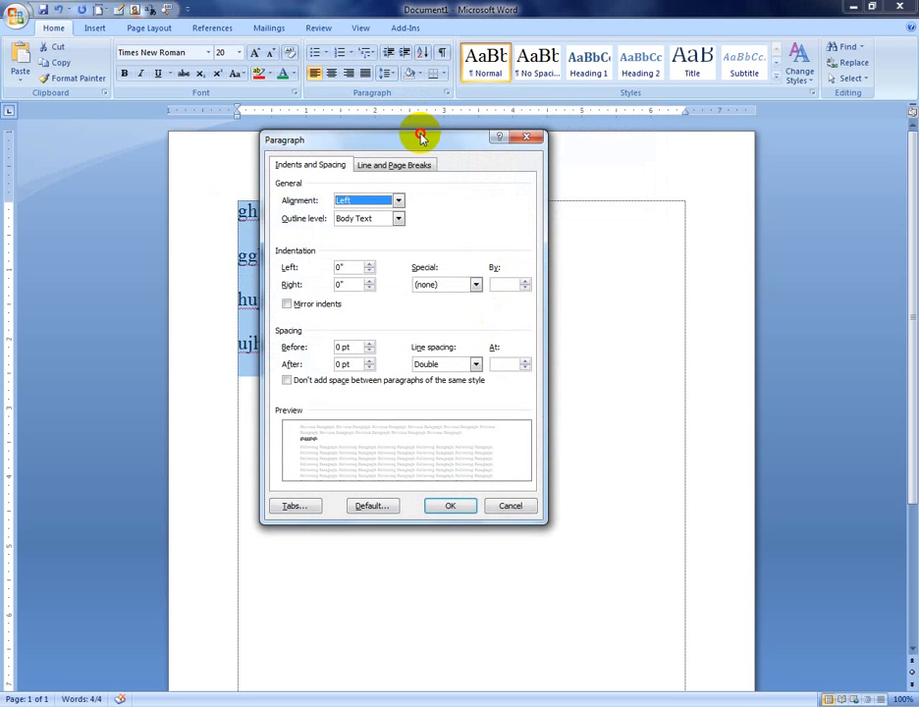
pyautogui.moveTo(420, 138); pyautogui.dragTo(599, 146)
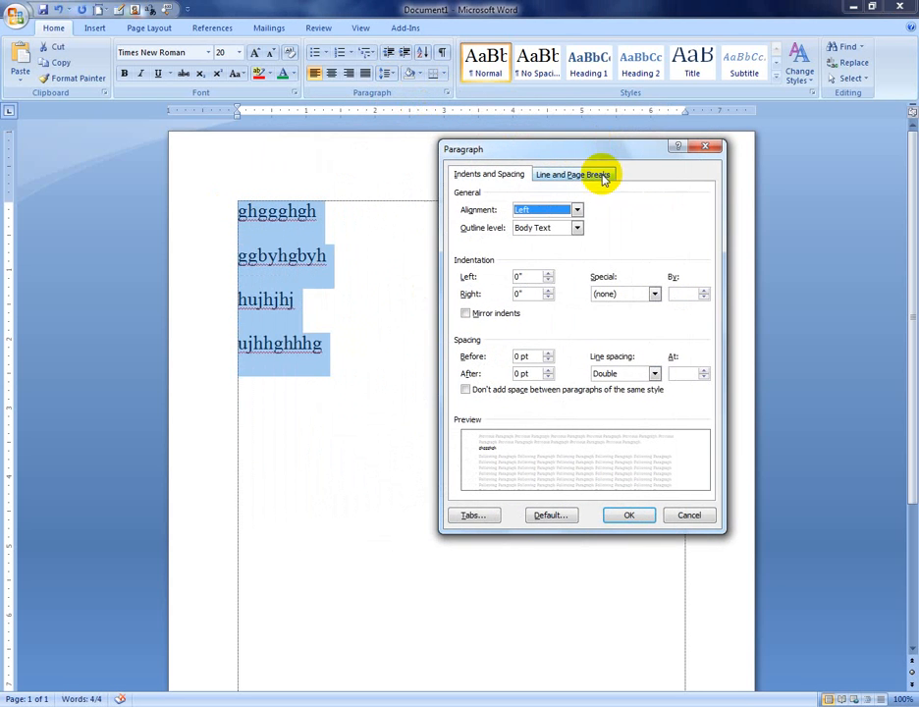
pyautogui.click(653, 373)
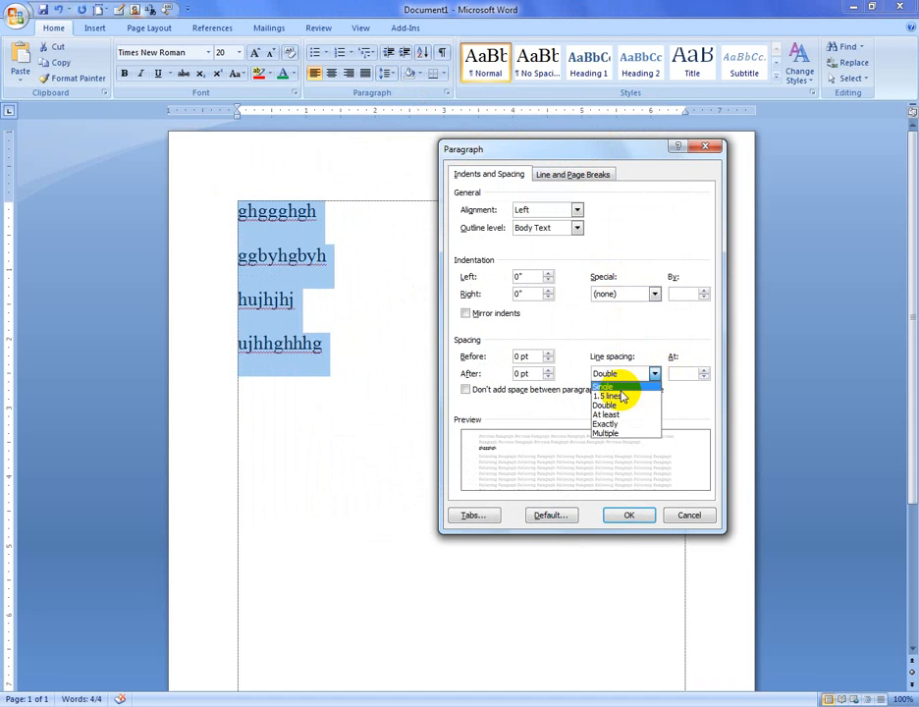
pyautogui.click(686, 373)
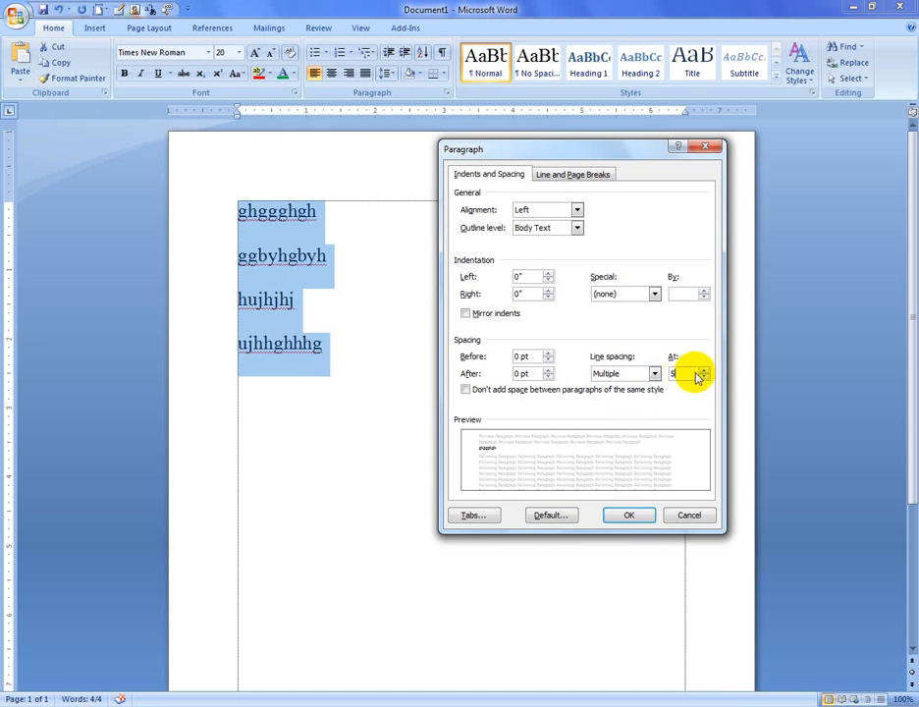
pyautogui.click(623, 516)
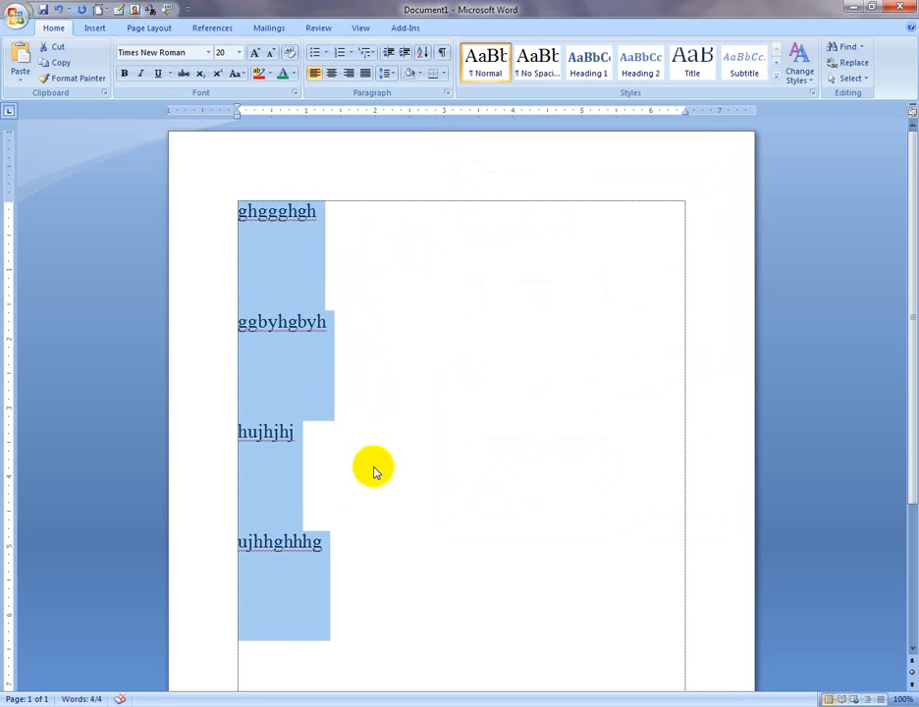
# - Replace all the sample text with the single line "gfftygygy"
pyautogui.click(357, 557)
pyautogui.hotkey('ctrl', 'a')
pyautogui.press('Delete')
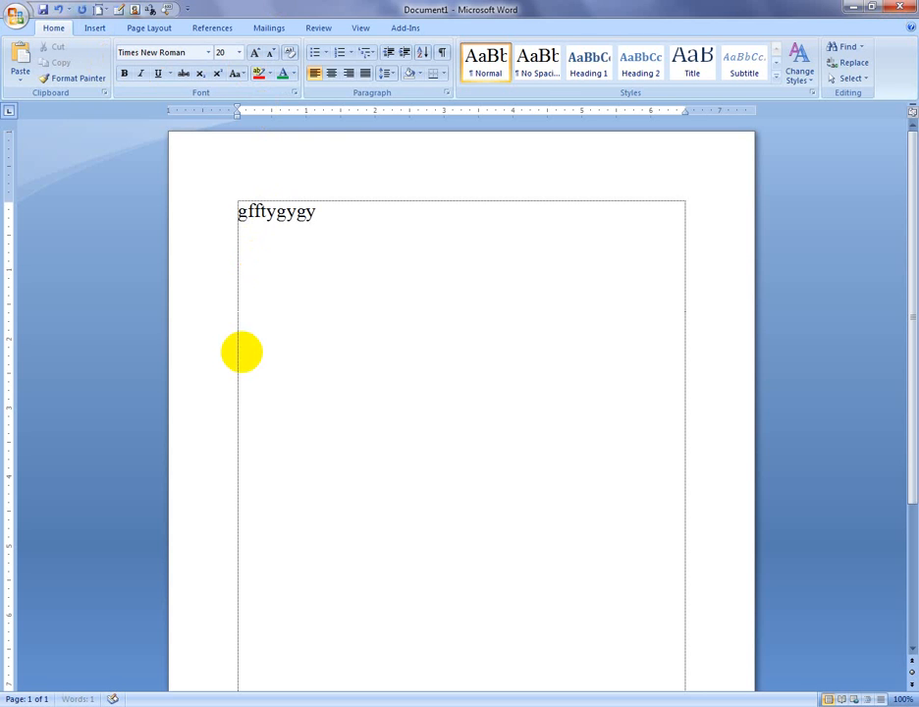
# - Shade the letters "fty" in the middle of the line with the light green standard color
pyautogui.click(258, 209)
pyautogui.moveTo(259, 210); pyautogui.dragTo(271, 208)
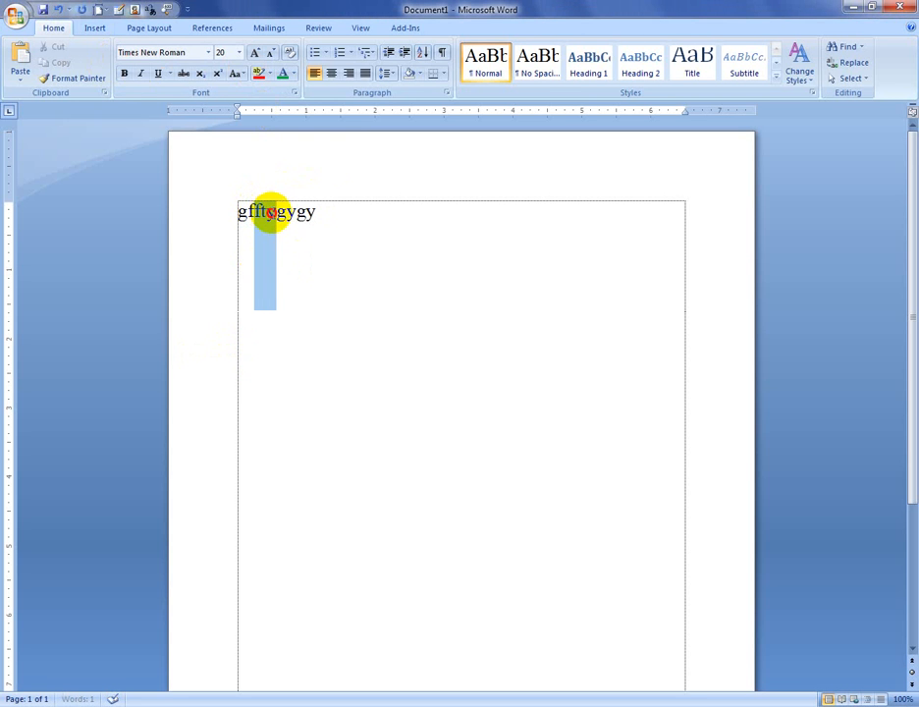
pyautogui.click(420, 75)
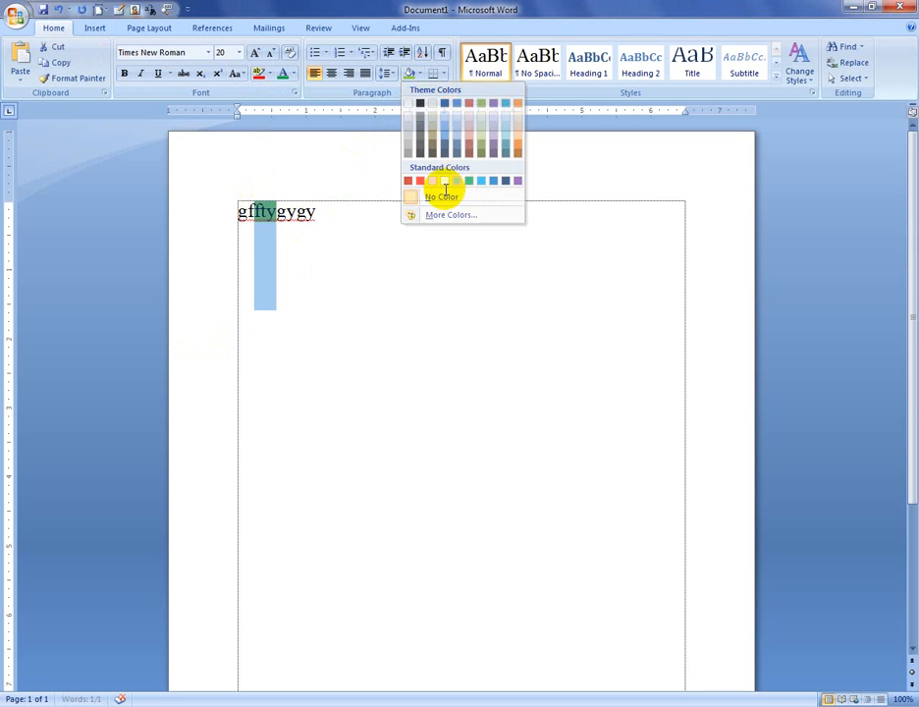
pyautogui.click(456, 181)
# - Delete the shaded line and enter "gftgftgf" in its place
pyautogui.click(346, 218)
pyautogui.moveTo(346, 219); pyautogui.dragTo(215, 232)
pyautogui.press('Delete')
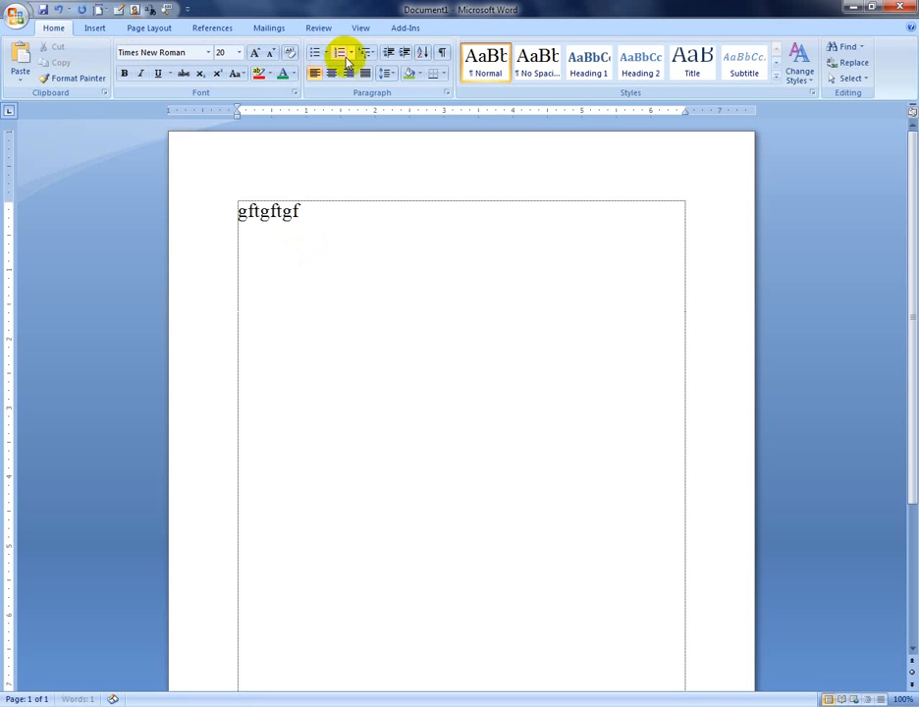
# - Increase the line's indent by four levels and decrease it back to the margin
pyautogui.click(401, 57)
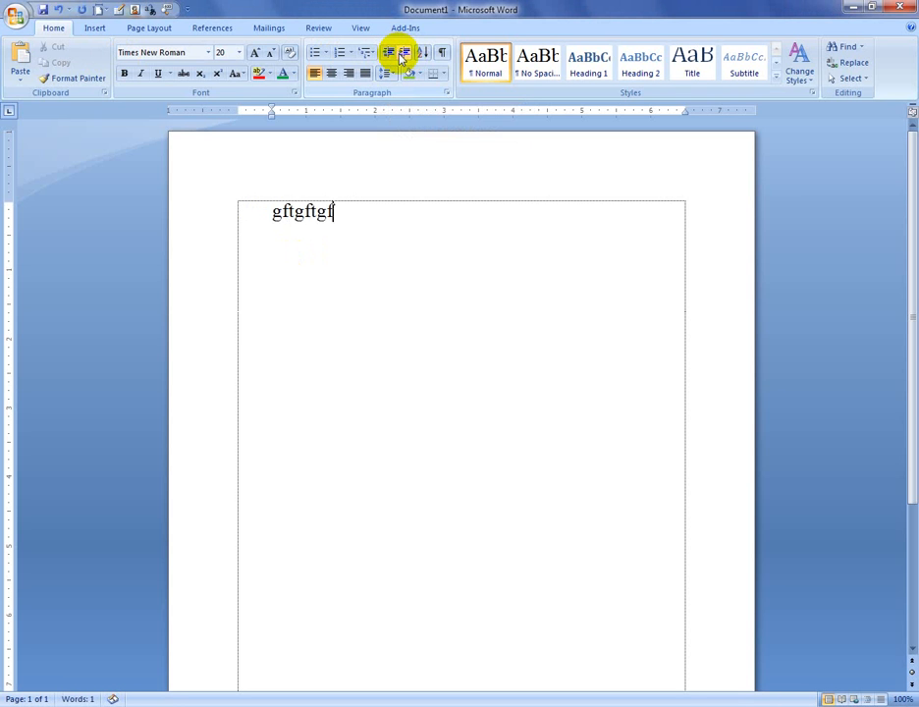
pyautogui.click(402, 57)
pyautogui.click(402, 57)
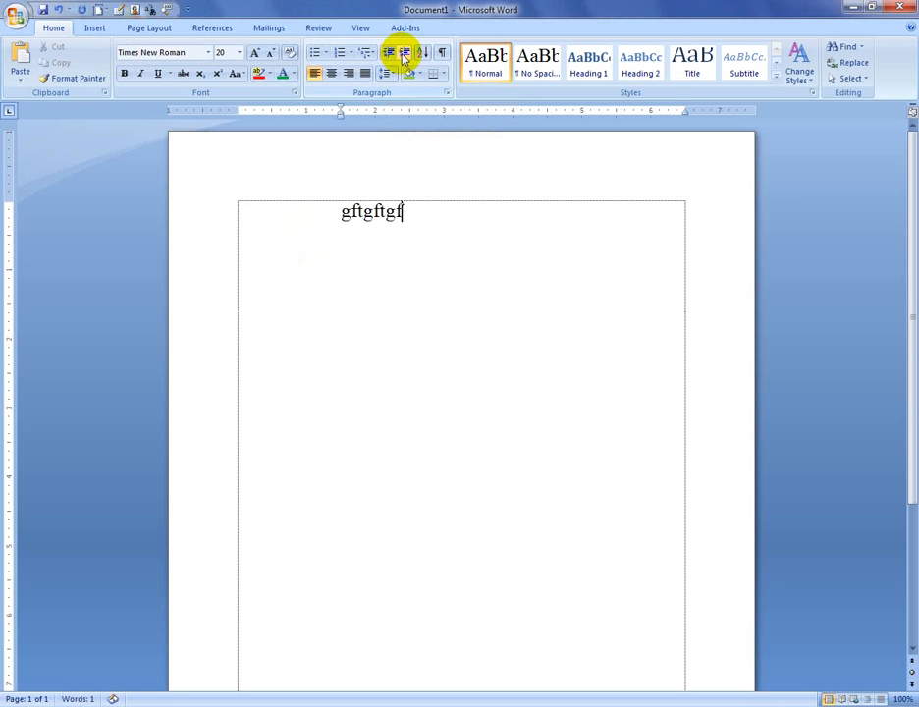
pyautogui.click(401, 56)
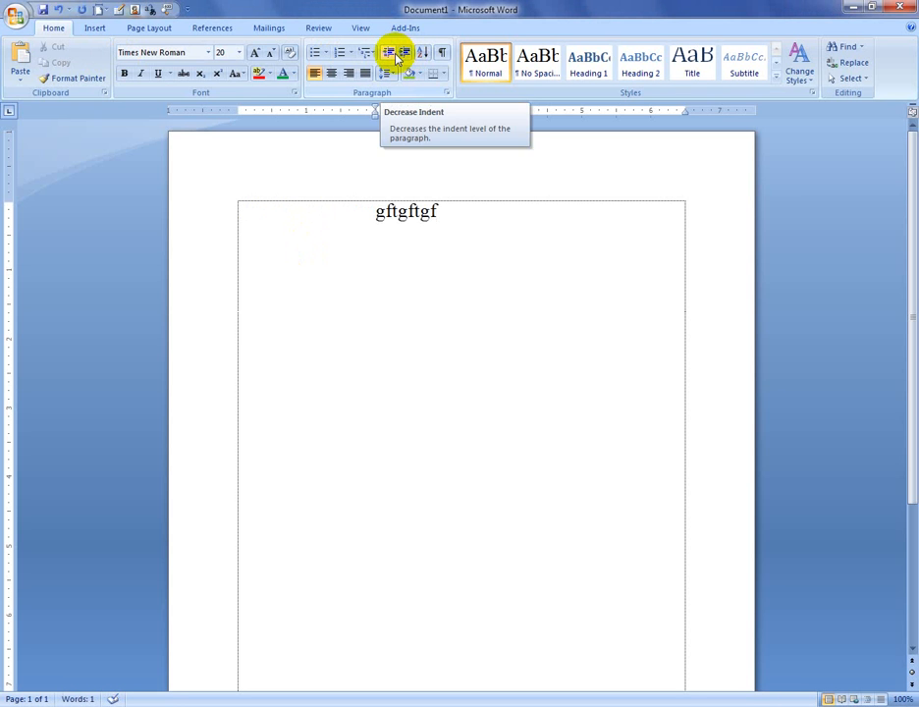
pyautogui.click(396, 56)
pyautogui.click(396, 56)
pyautogui.click(396, 56)
pyautogui.click(395, 56)
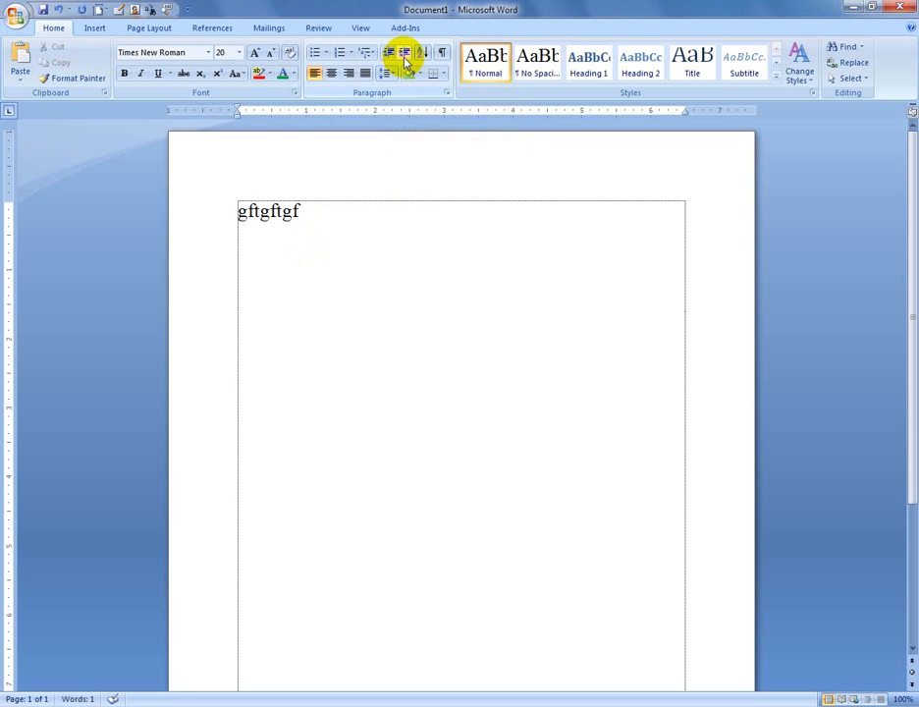
# - Increase the line's indent by five levels and decrease it by four levels
pyautogui.click(401, 57)
pyautogui.click(401, 57)
pyautogui.click(401, 56)
pyautogui.click(401, 57)
pyautogui.click(401, 57)
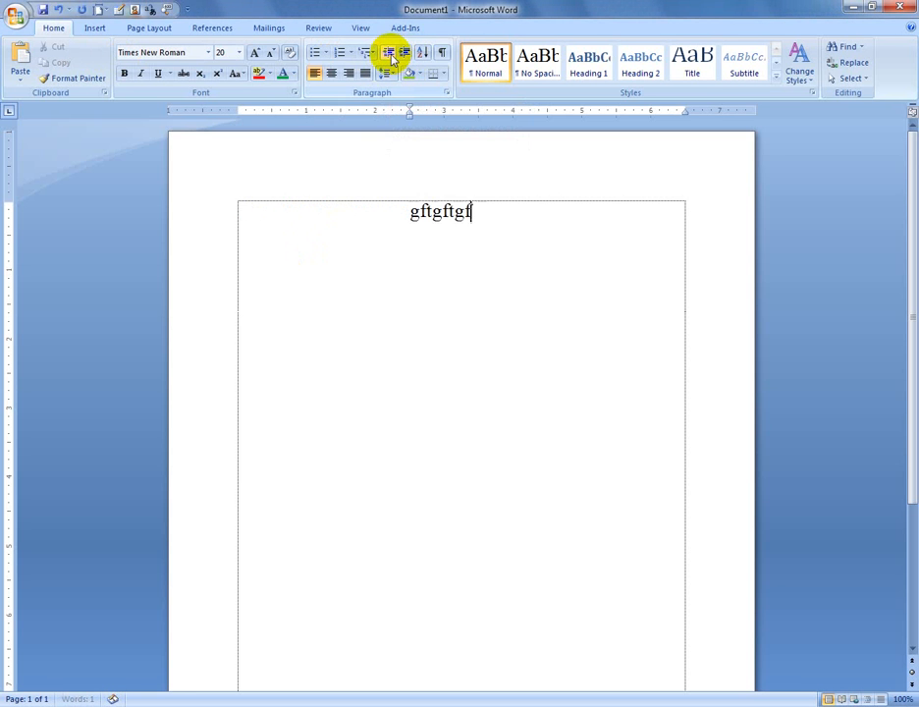
pyautogui.click(396, 56)
pyautogui.click(396, 56)
pyautogui.click(395, 56)
pyautogui.click(396, 56)
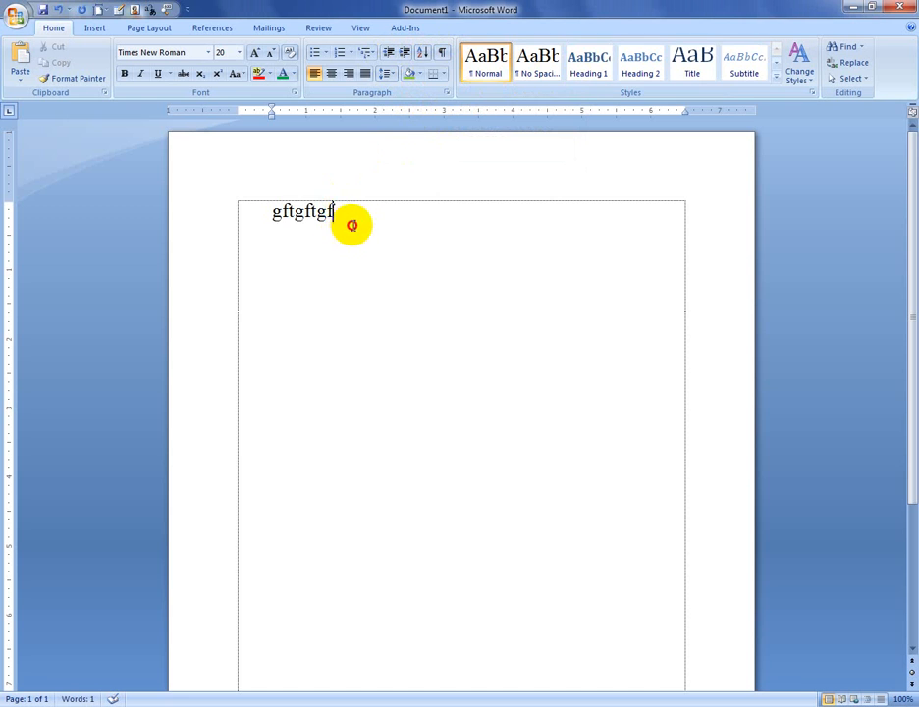
# - Try the No Spacing and Heading 1 styles on the line and return it to the Normal style
pyautogui.moveTo(352, 225); pyautogui.dragTo(254, 225)
pyautogui.click(537, 61)
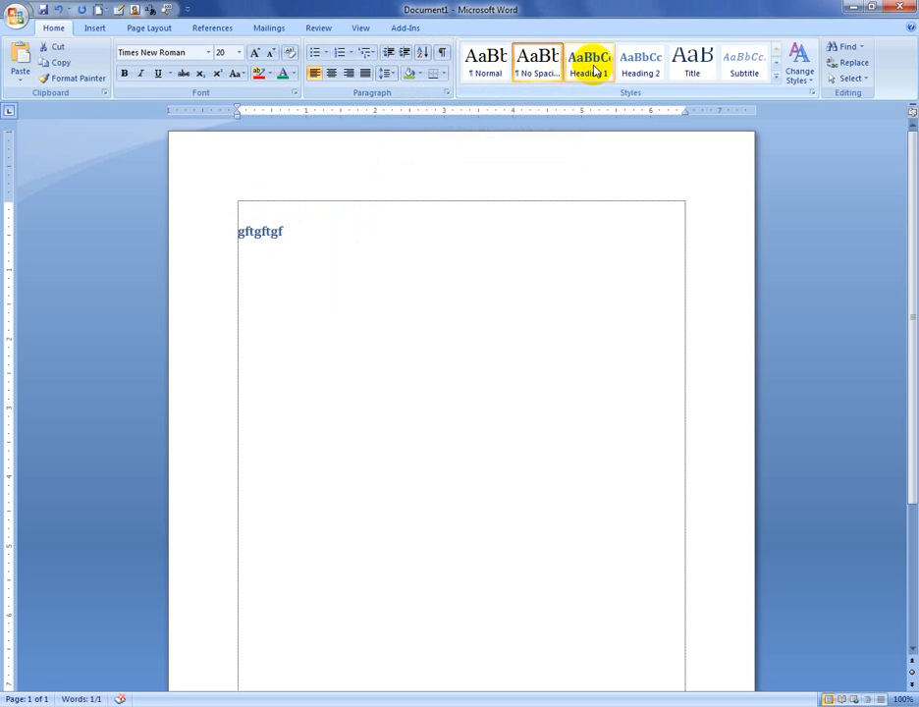
pyautogui.click(590, 64)
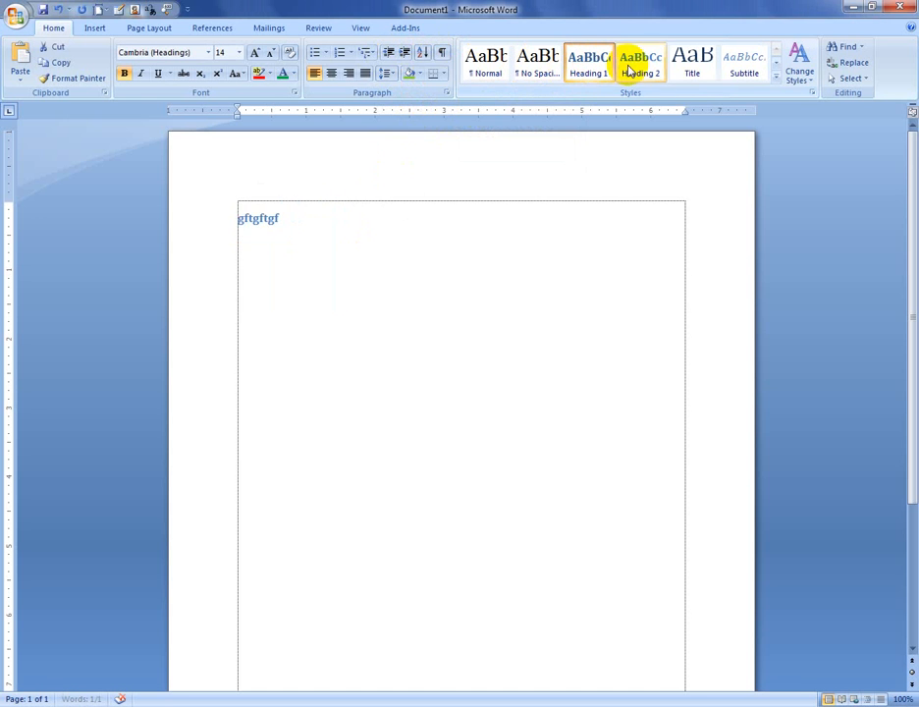
pyautogui.click(488, 64)
# - Replace the line with "i love you" and copy and paste it until it fills nine lines
pyautogui.press('Delete')
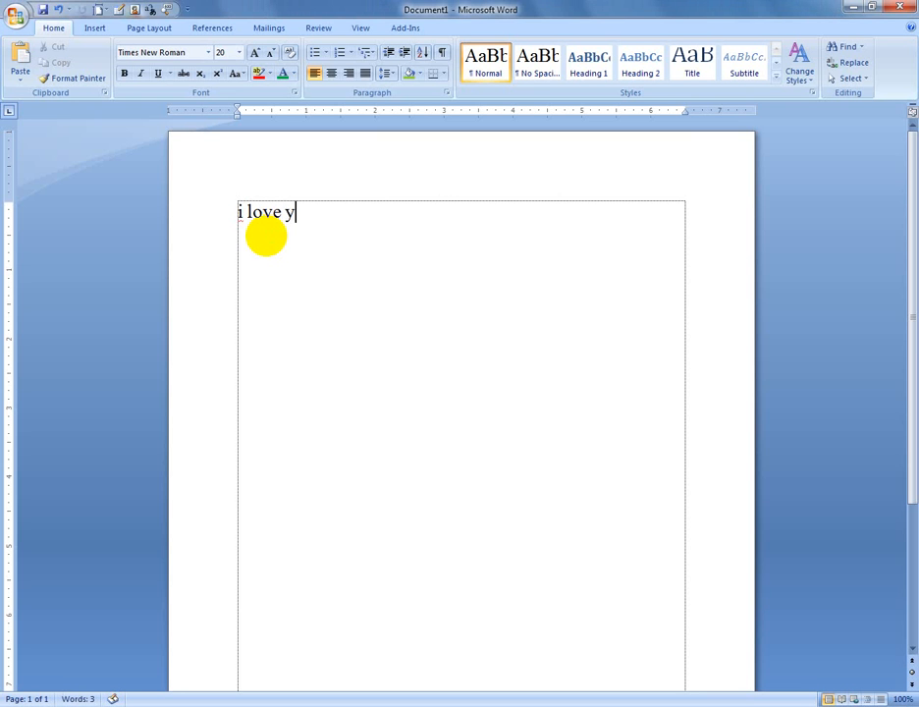
pyautogui.moveTo(212, 230); pyautogui.dragTo(303, 218)
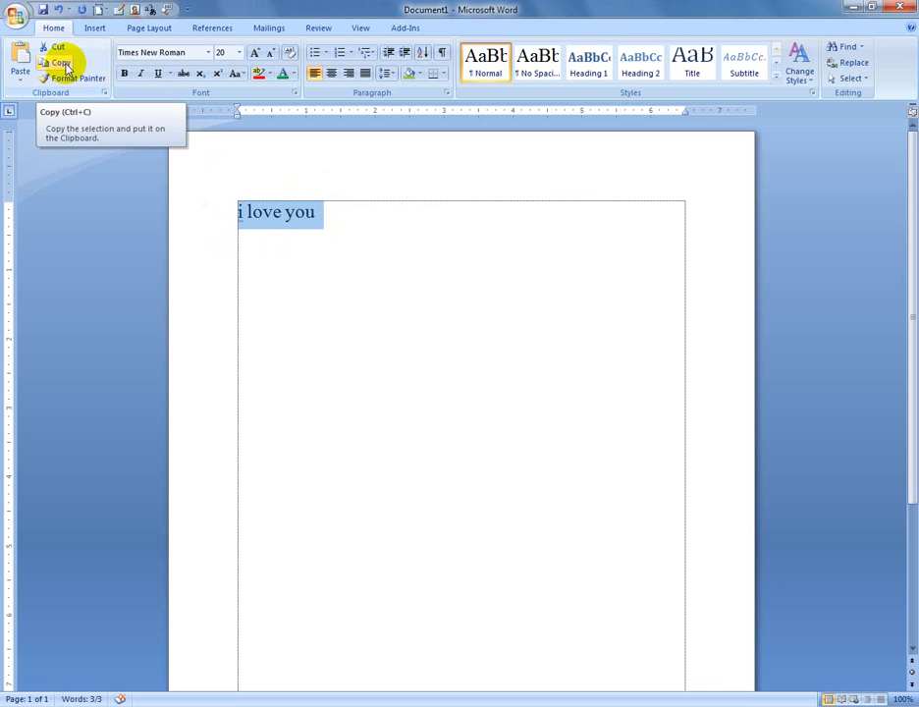
pyautogui.click(63, 65)
pyautogui.click(18, 57)
pyautogui.click(18, 57)
pyautogui.click(17, 57)
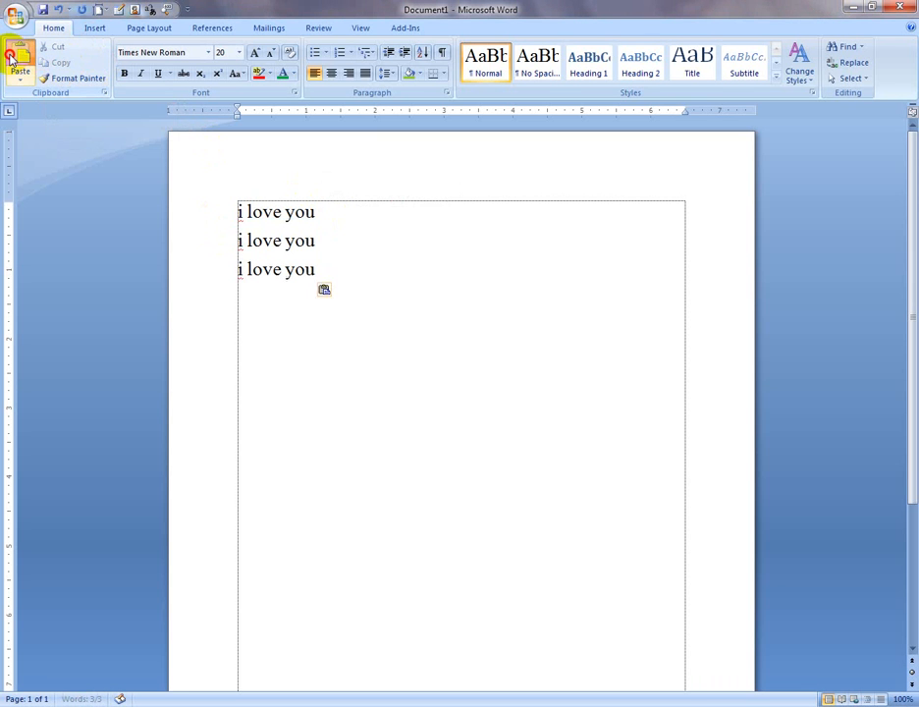
pyautogui.click(18, 57)
pyautogui.click(17, 57)
pyautogui.click(18, 57)
pyautogui.click(18, 57)
pyautogui.click(17, 57)
pyautogui.click(17, 57)
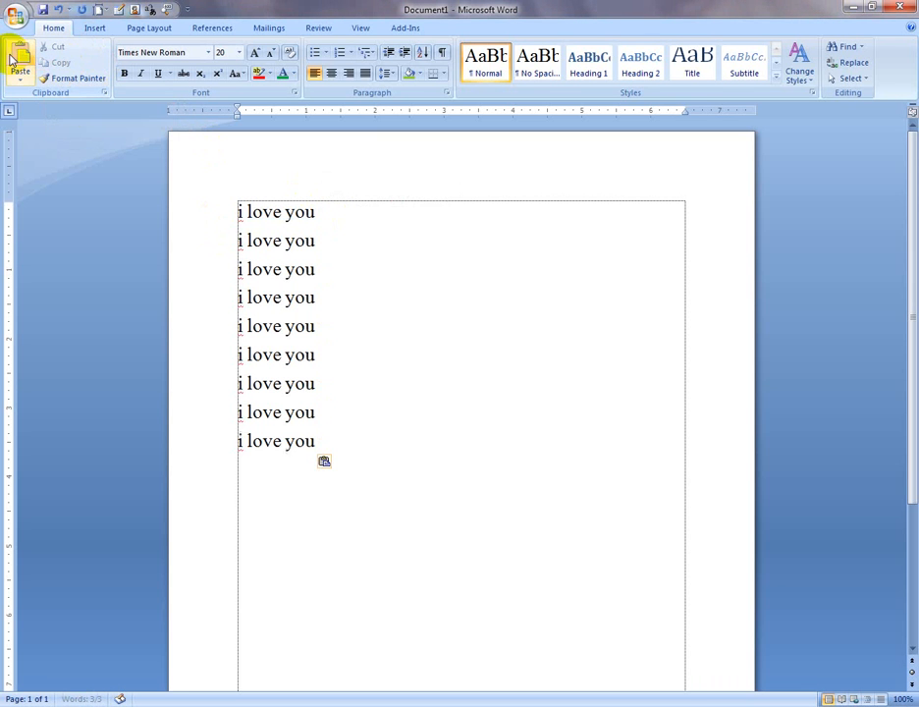
# - Search for the word "you" starting from the beginning of the first line
pyautogui.click(331, 214)
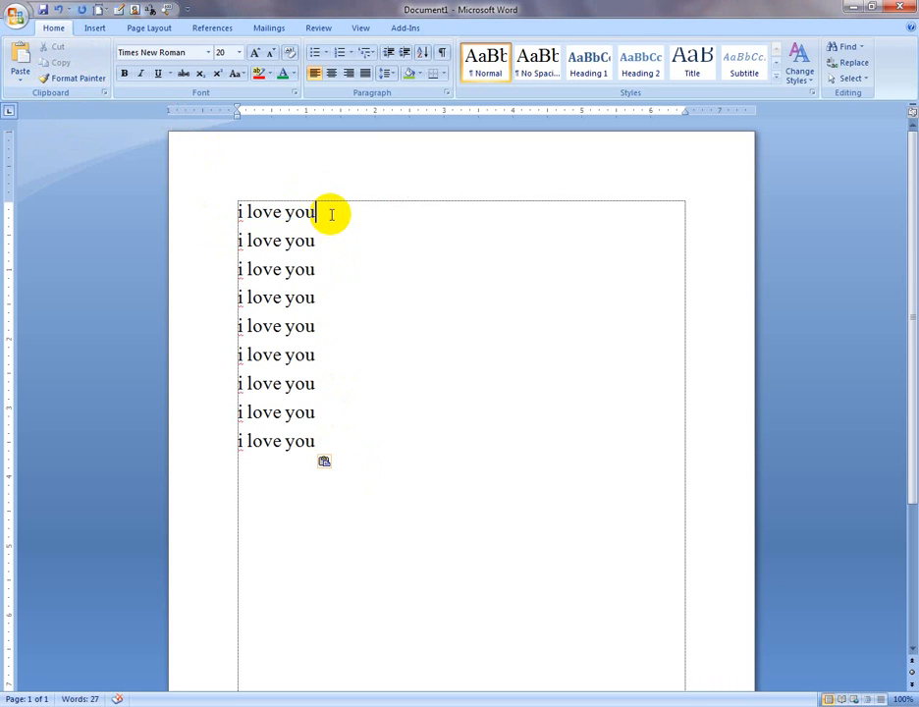
pyautogui.click(860, 47)
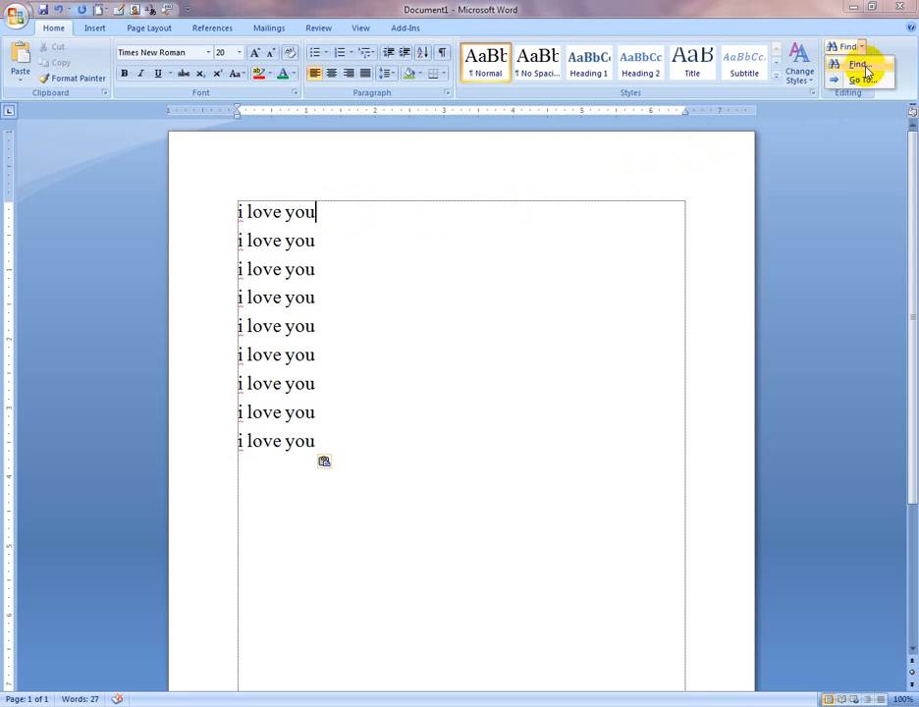
pyautogui.click(855, 65)
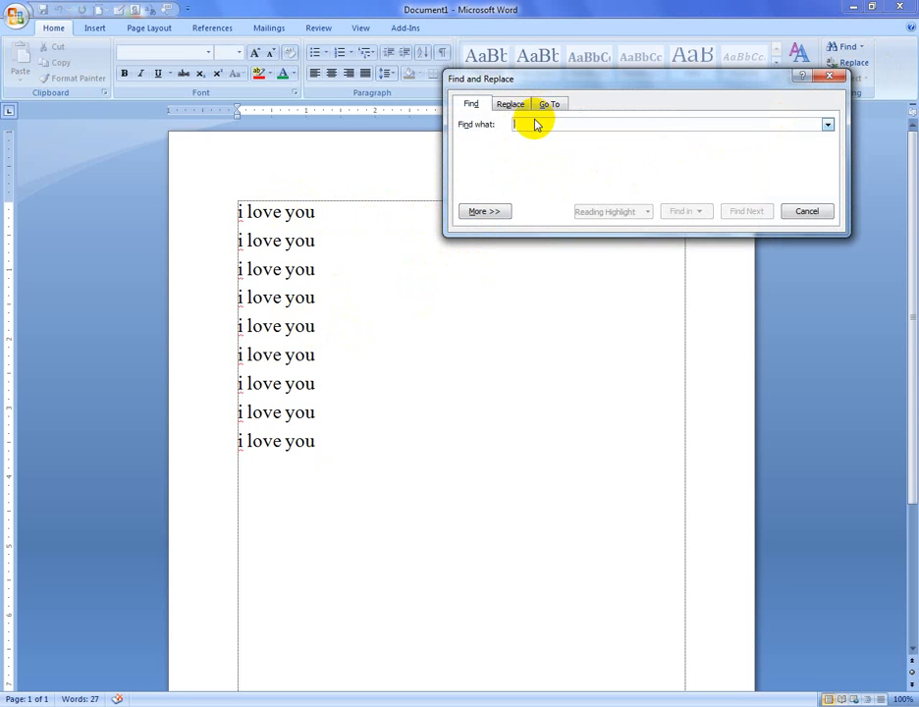
pyautogui.write('you')
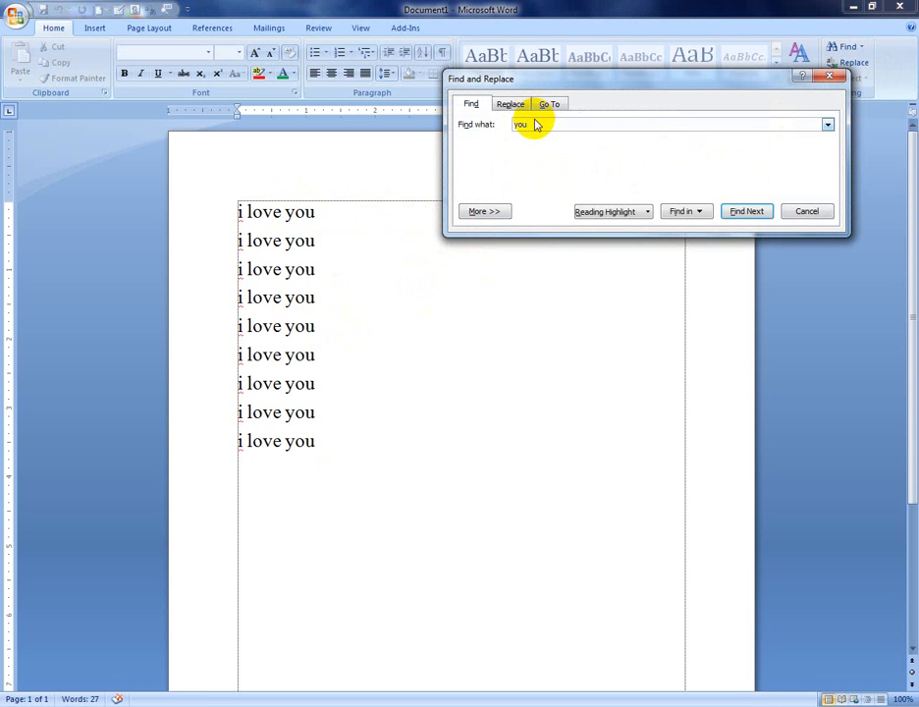
pyautogui.click(241, 209)
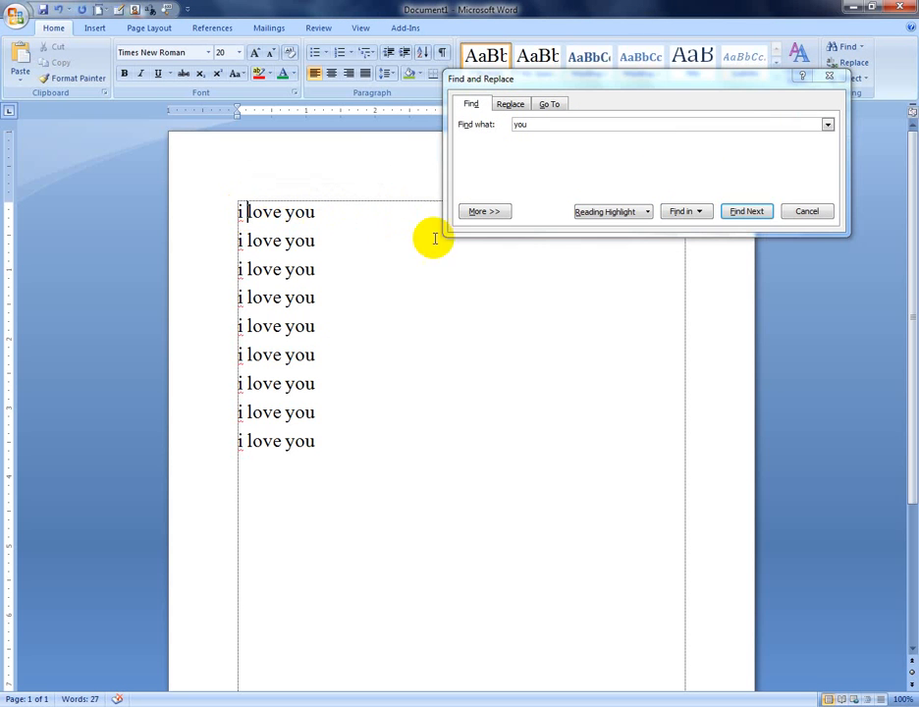
pyautogui.click(746, 212)
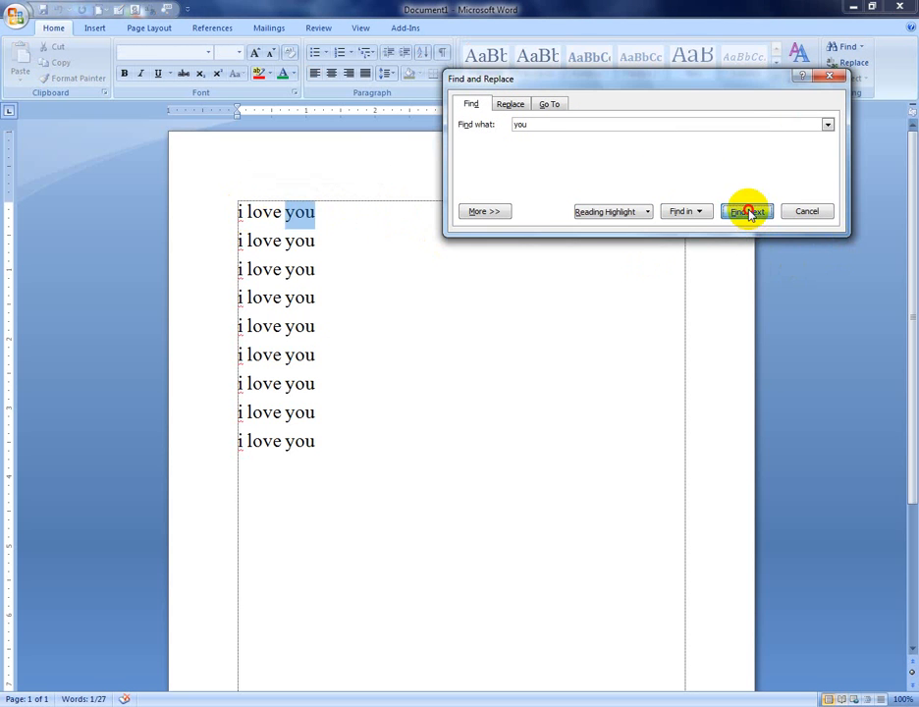
# - Step through the successive occurrences of "you" down to the seventh line
pyautogui.click(746, 213)
pyautogui.click(748, 214)
pyautogui.click(747, 212)
pyautogui.click(747, 212)
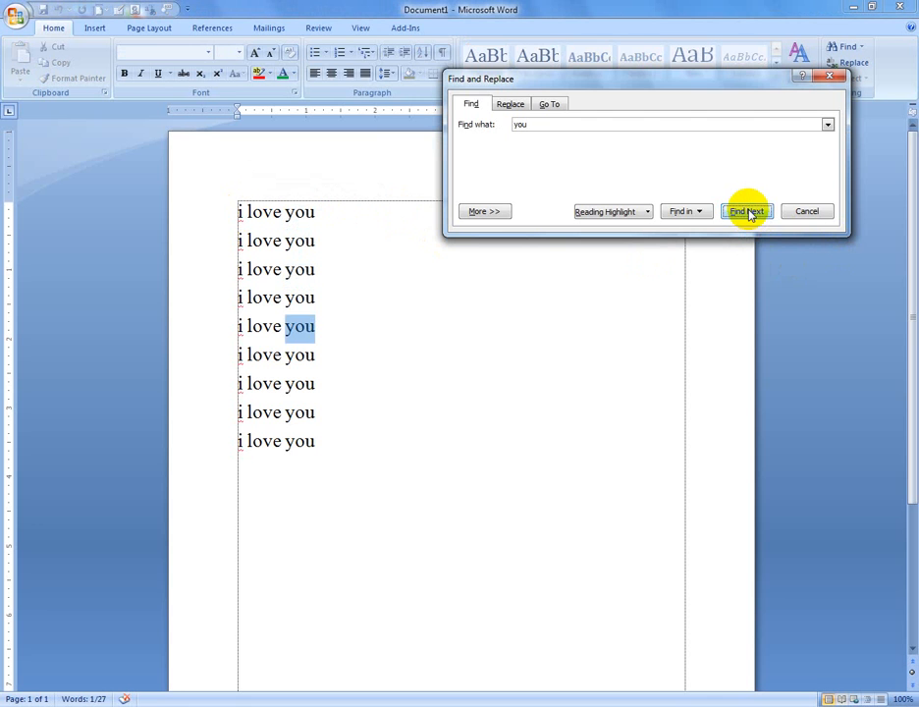
pyautogui.click(747, 212)
pyautogui.click(747, 212)
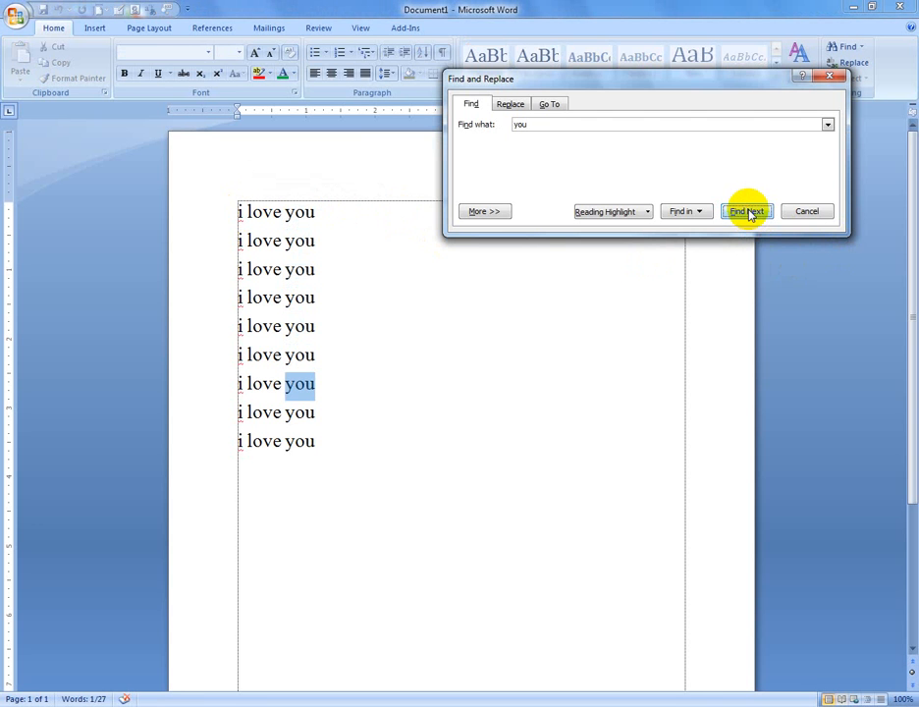
# - Highlight all occurrences of "you" in the document, clear the highlighting and close the search
pyautogui.click(610, 213)
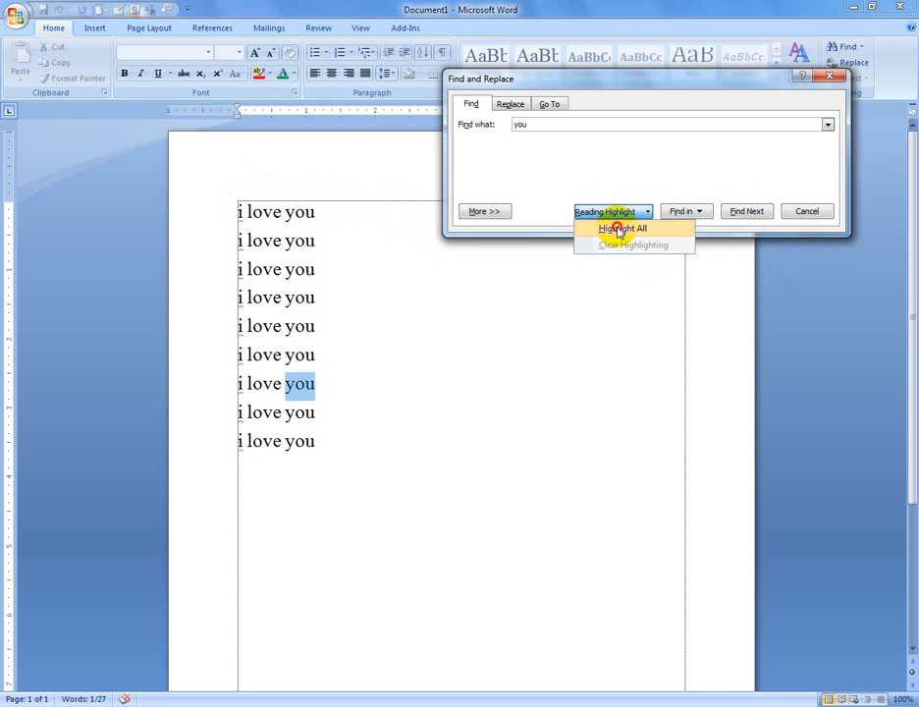
pyautogui.click(615, 229)
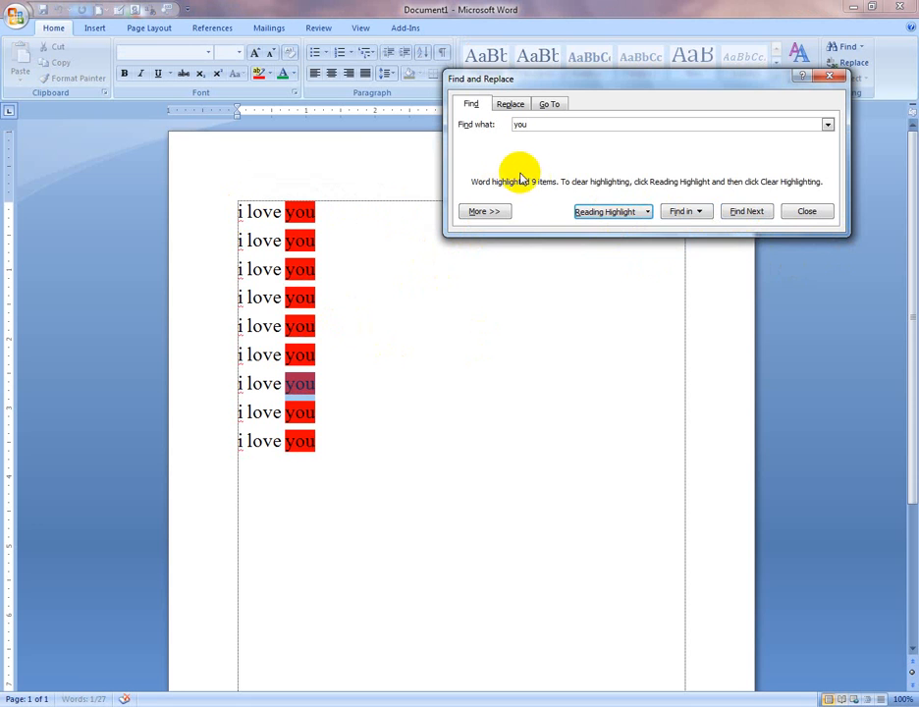
pyautogui.click(586, 210)
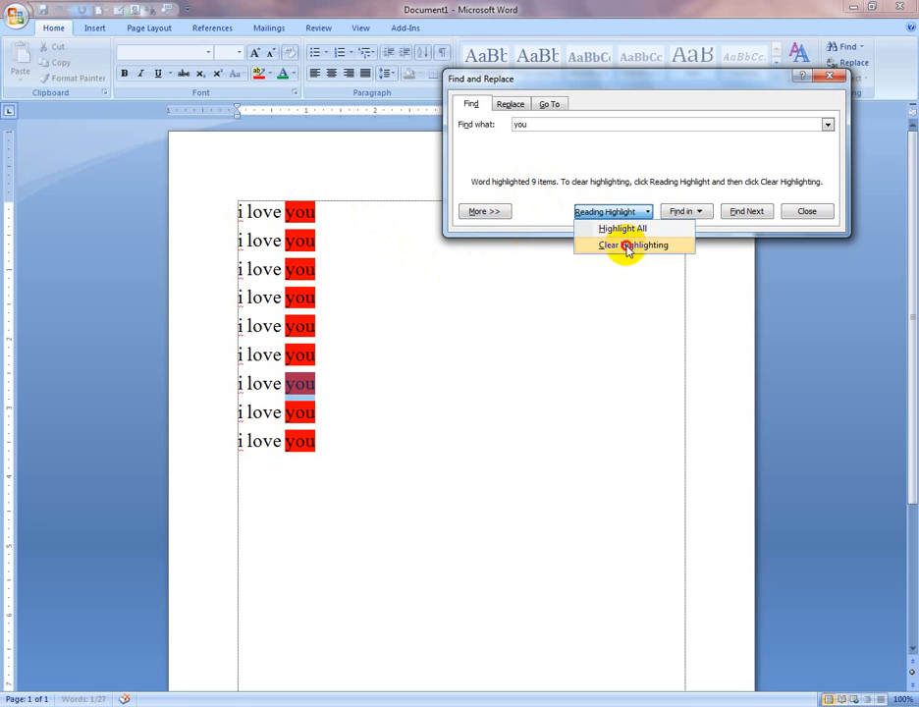
pyautogui.click(626, 247)
pyautogui.click(829, 76)
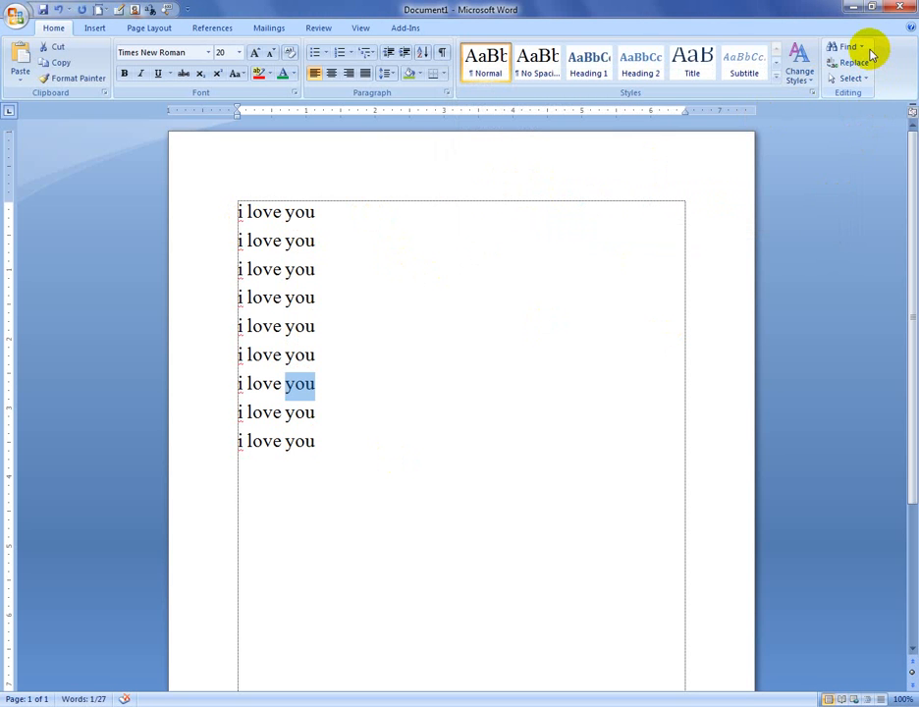
# - Delete all the "i love you" lines and insert page breaks until the document has 17 pages
pyautogui.moveTo(429, 499); pyautogui.dragTo(223, 181)
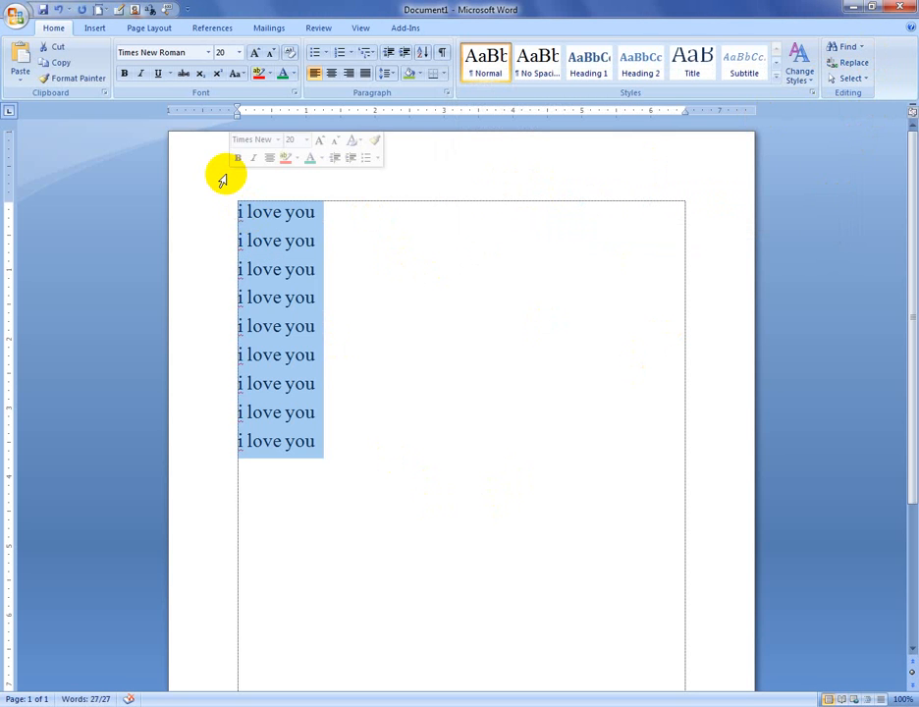
pyautogui.press('Delete')
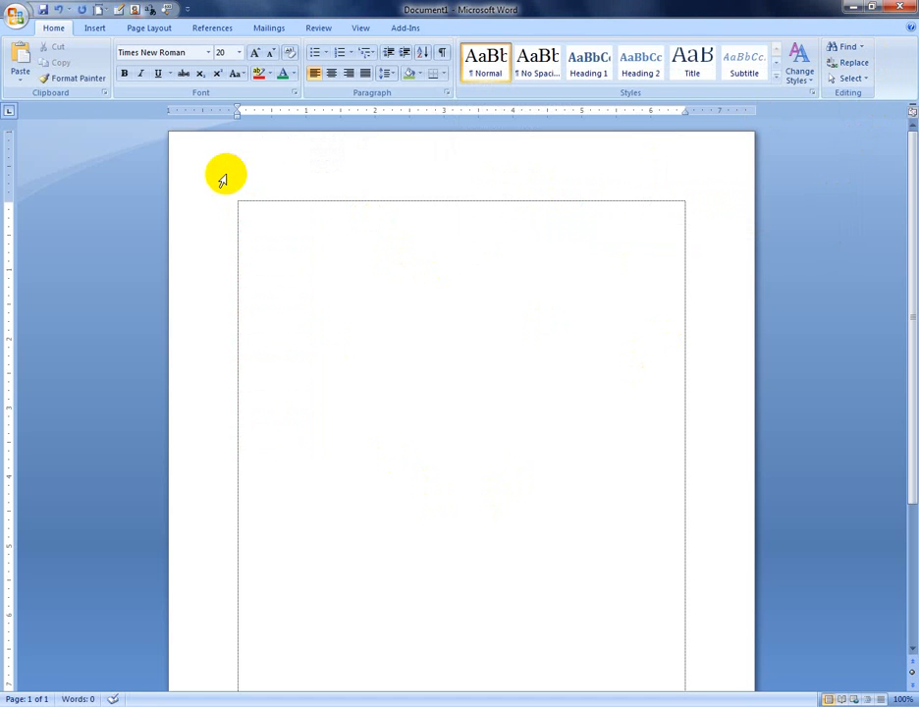
pyautogui.hotkey('ctrl', 'Return')
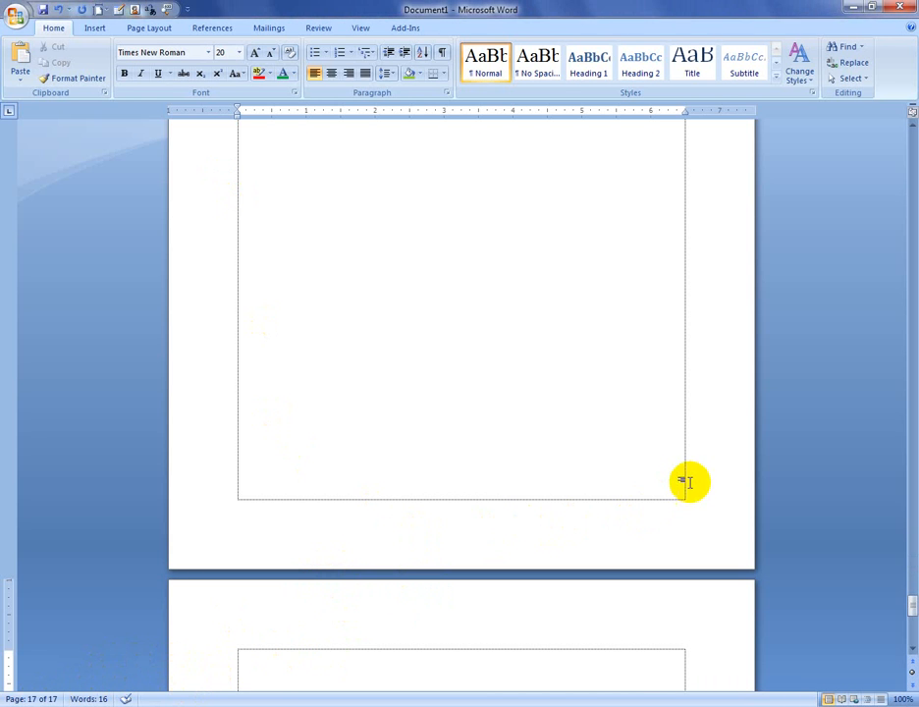
pyautogui.scroll(2, 533, 533)
pyautogui.scroll(15, 530, 540)
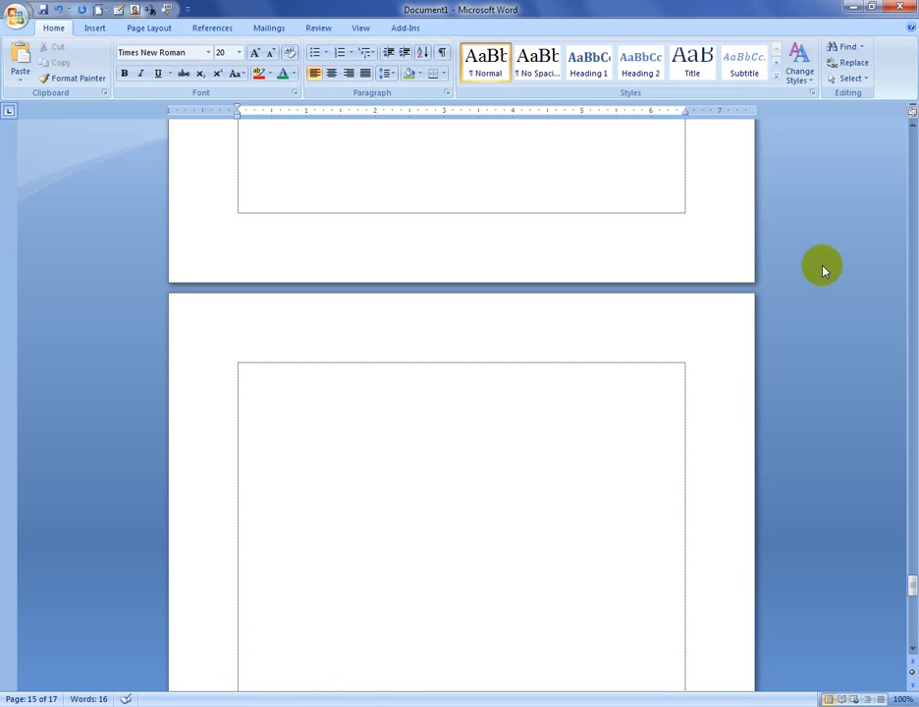
# - Go to page 5 of the document by its page number and close the dialog
pyautogui.click(860, 47)
pyautogui.click(861, 82)
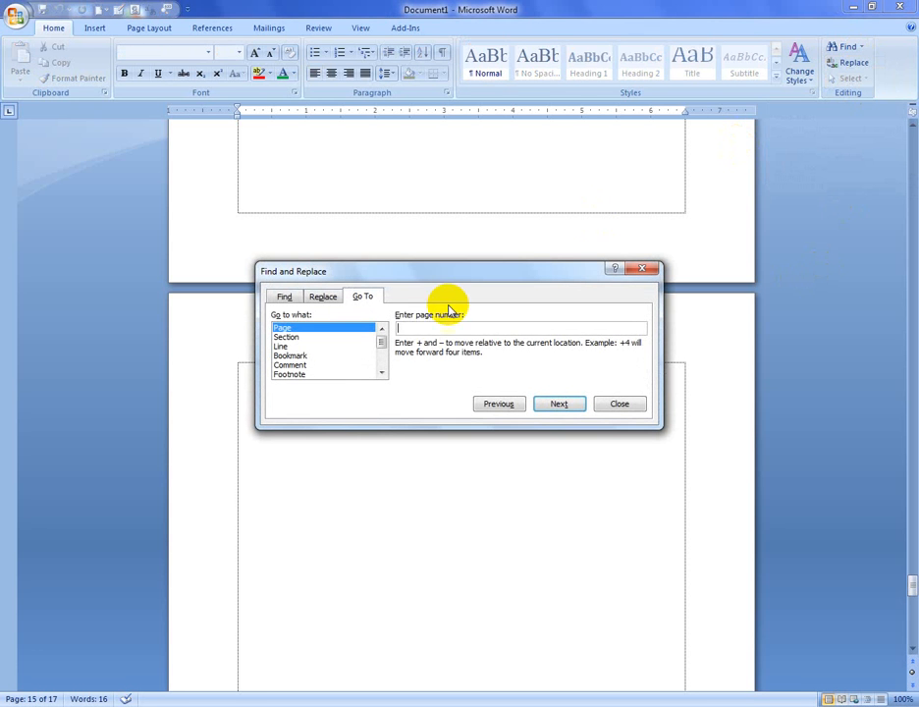
pyautogui.click(417, 327)
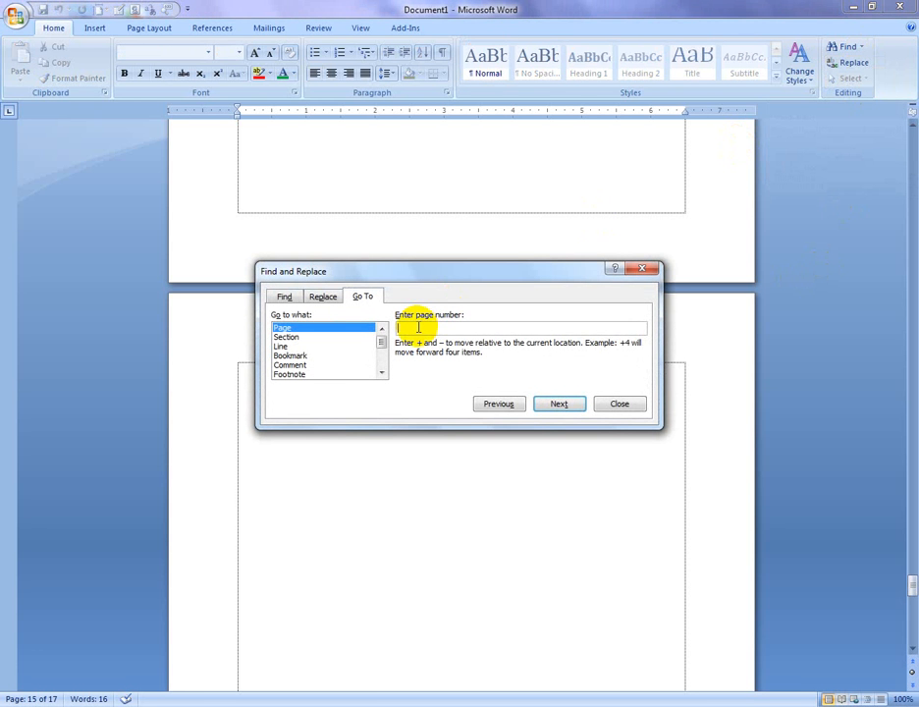
pyautogui.write('5')
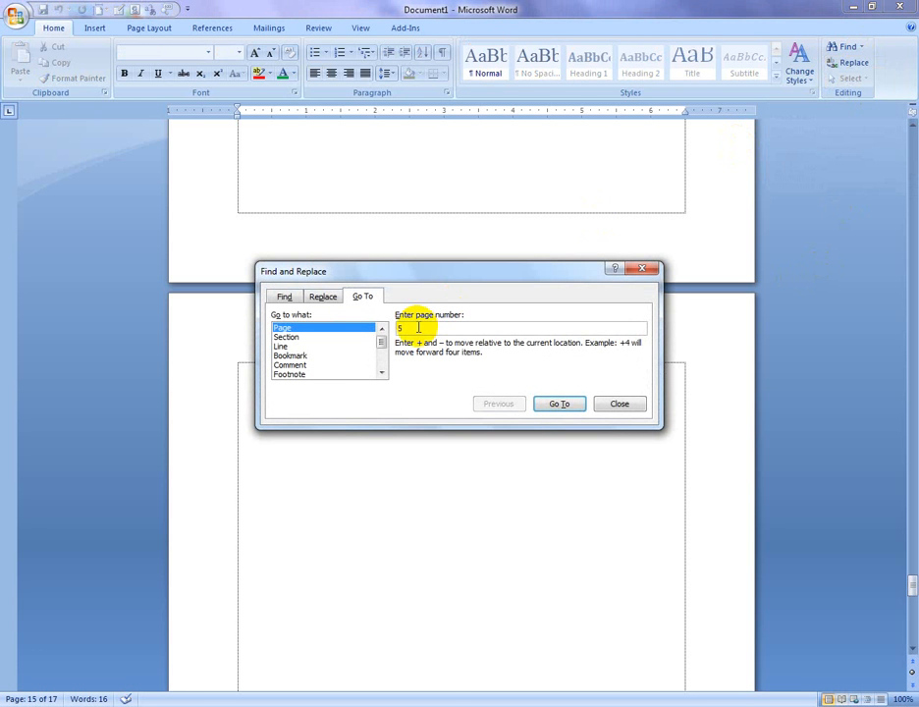
pyautogui.click(556, 403)
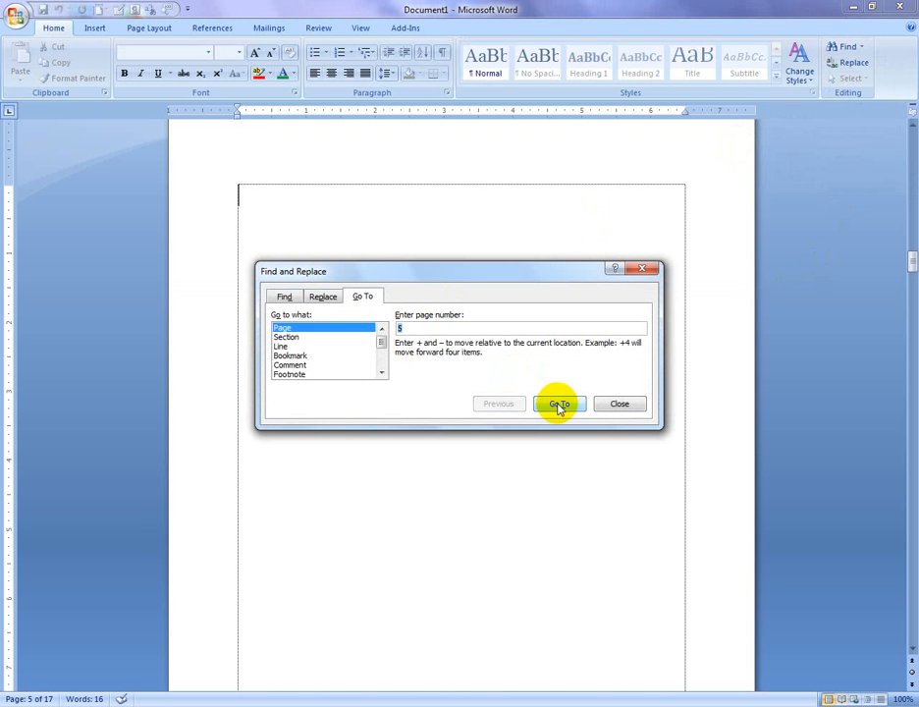
pyautogui.click(620, 403)
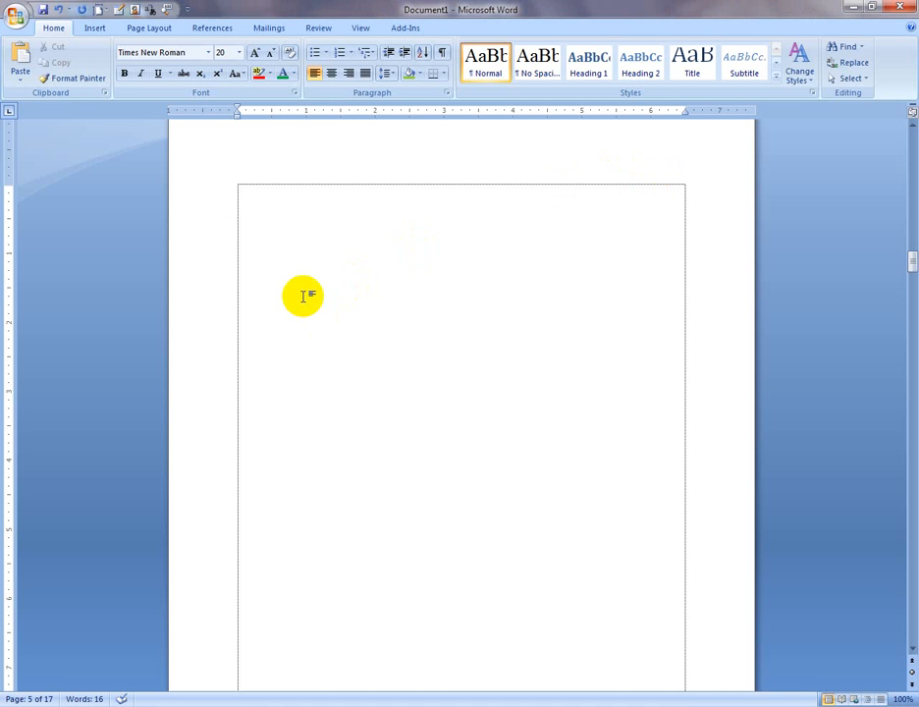
# - Undo the page breaks, the text deletion and the last pastes until seven "i love you" lines remain
pyautogui.click(58, 14)
pyautogui.click(58, 14)
pyautogui.click(57, 14)
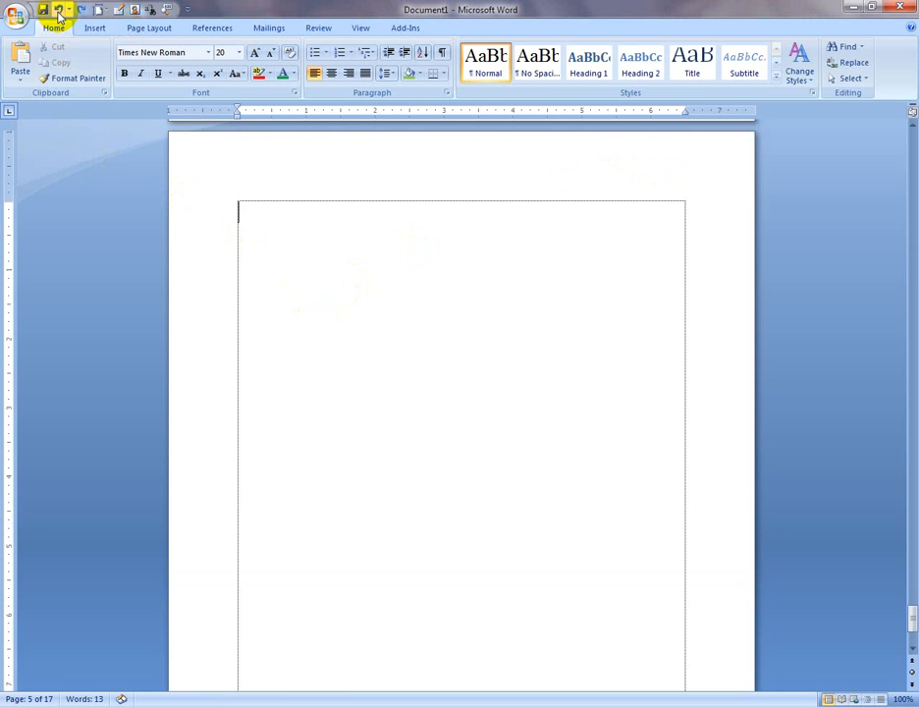
pyautogui.click(58, 14)
pyautogui.click(58, 14)
pyautogui.click(58, 14)
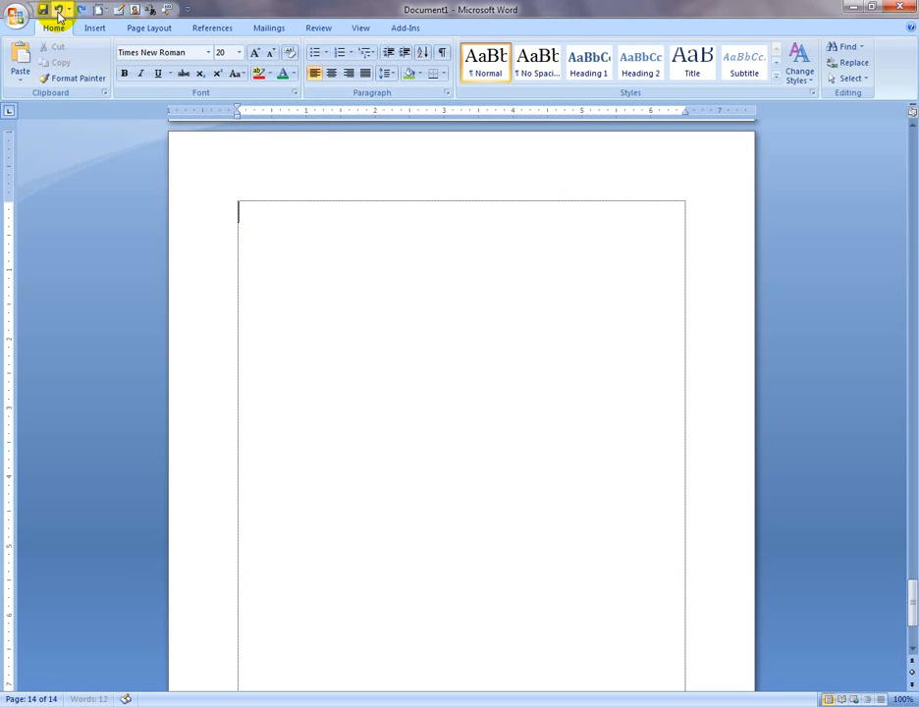
pyautogui.click(58, 14)
pyautogui.click(58, 13)
pyautogui.click(58, 13)
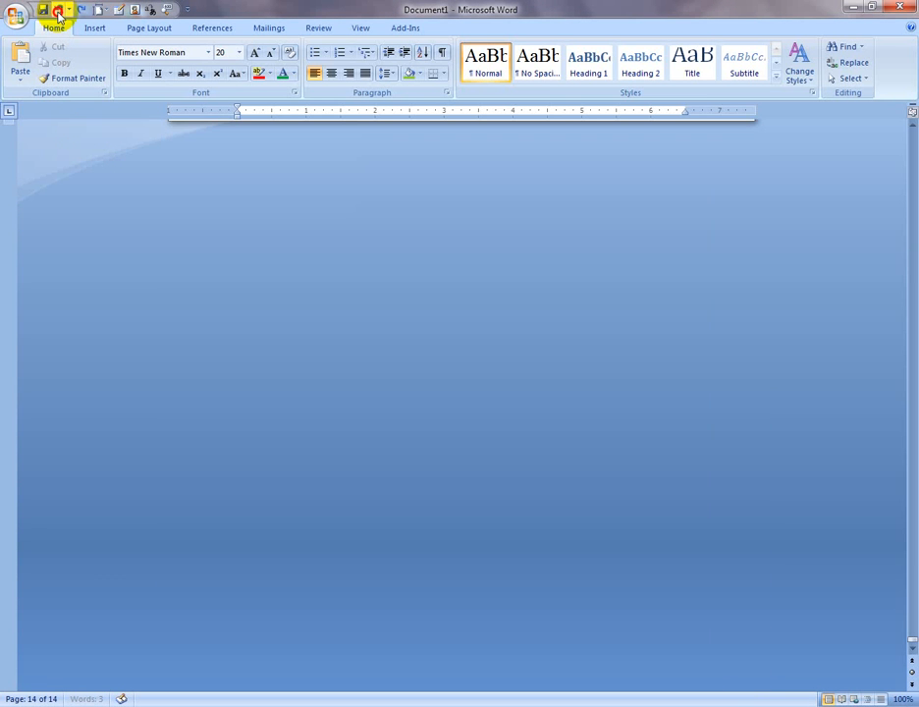
pyautogui.click(58, 13)
pyautogui.click(58, 14)
pyautogui.scroll(2, 392, 396)
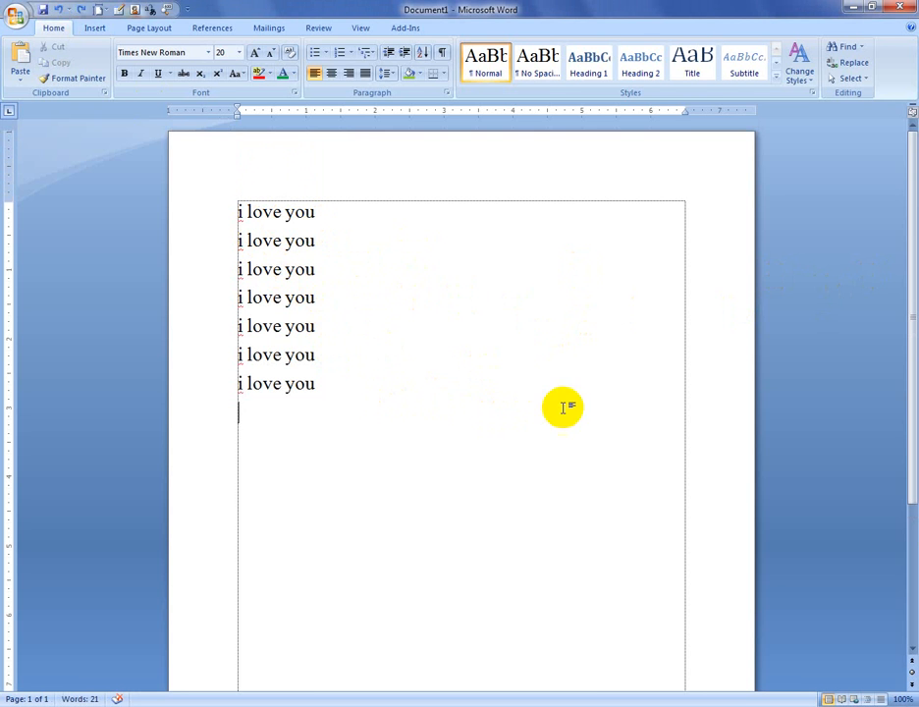
# - Set up a text replacement that finds "you" and replaces it with "ma"
pyautogui.click(862, 64)
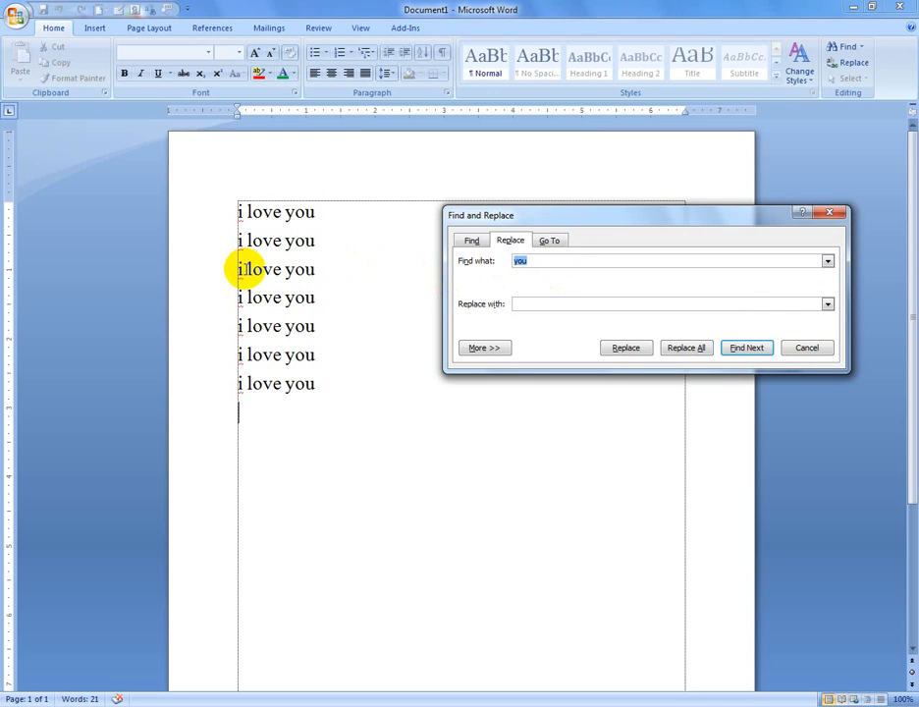
pyautogui.press('BackSpace')
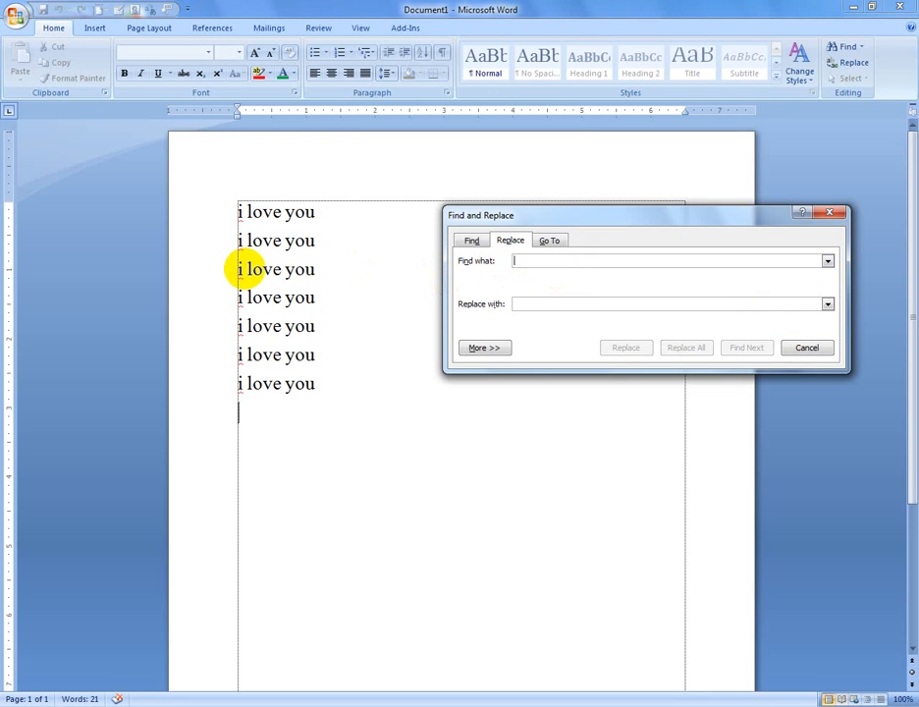
pyautogui.click(317, 242)
pyautogui.click(536, 260)
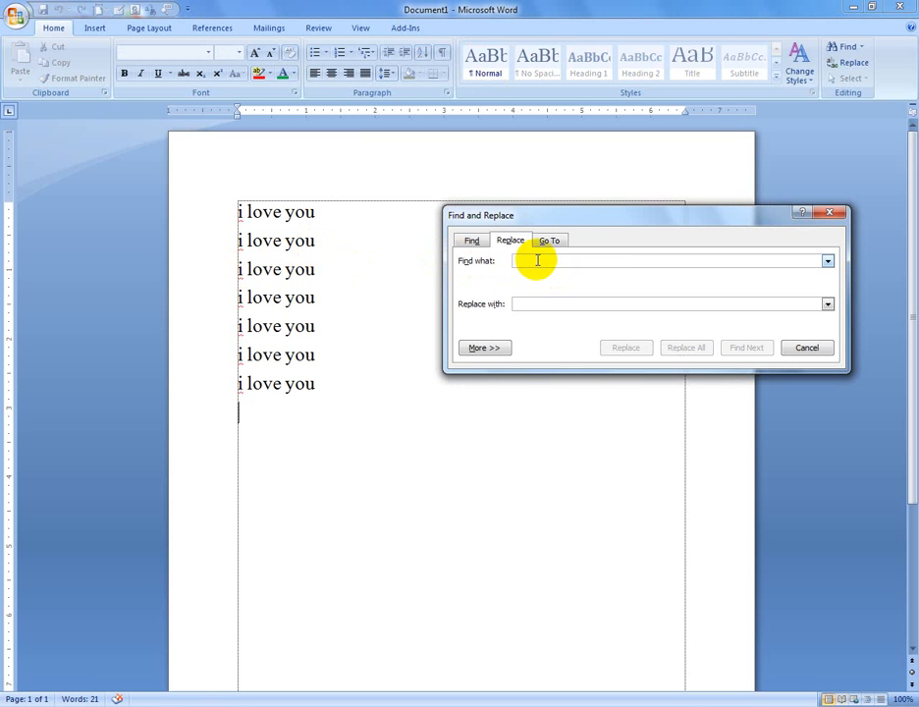
pyautogui.write('you')
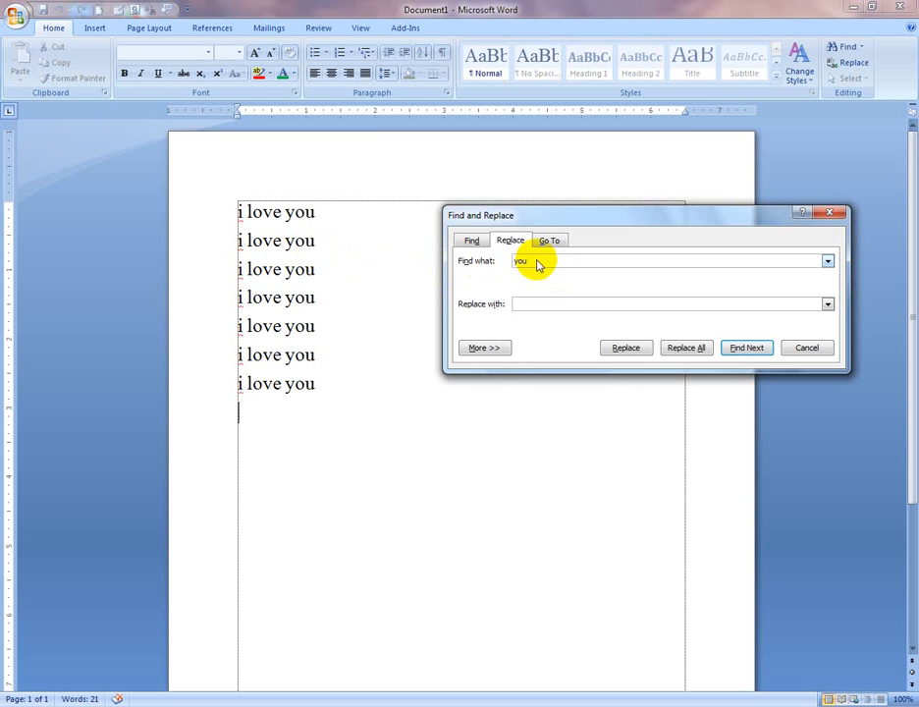
pyautogui.click(537, 303)
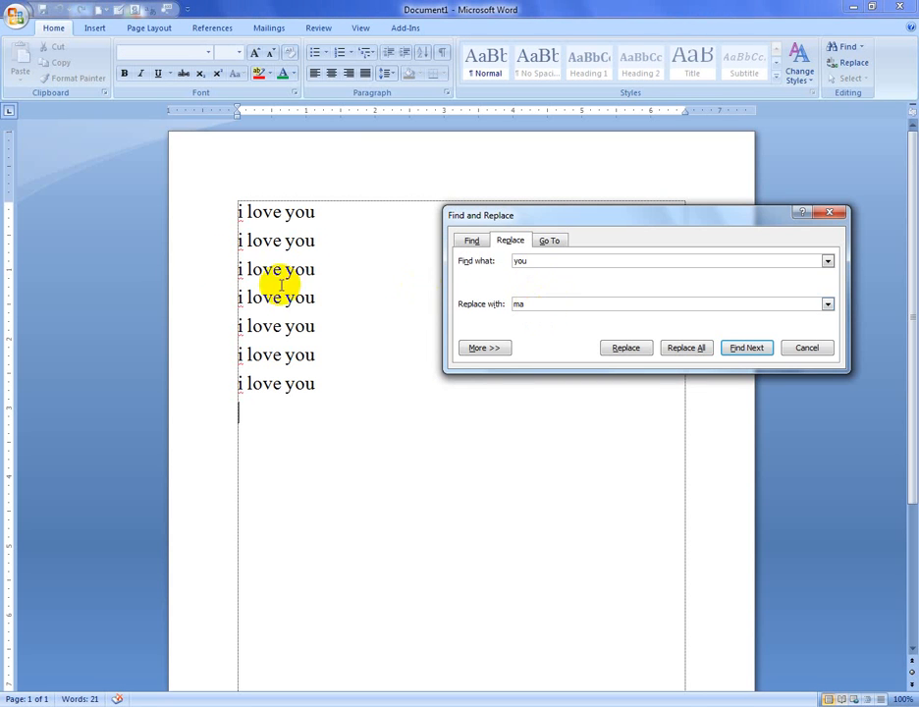
# - Starting from the first line, replace "you" with "ma" one occurrence at a time in the first two lines
pyautogui.click(245, 218)
pyautogui.tripleClick(246, 219)
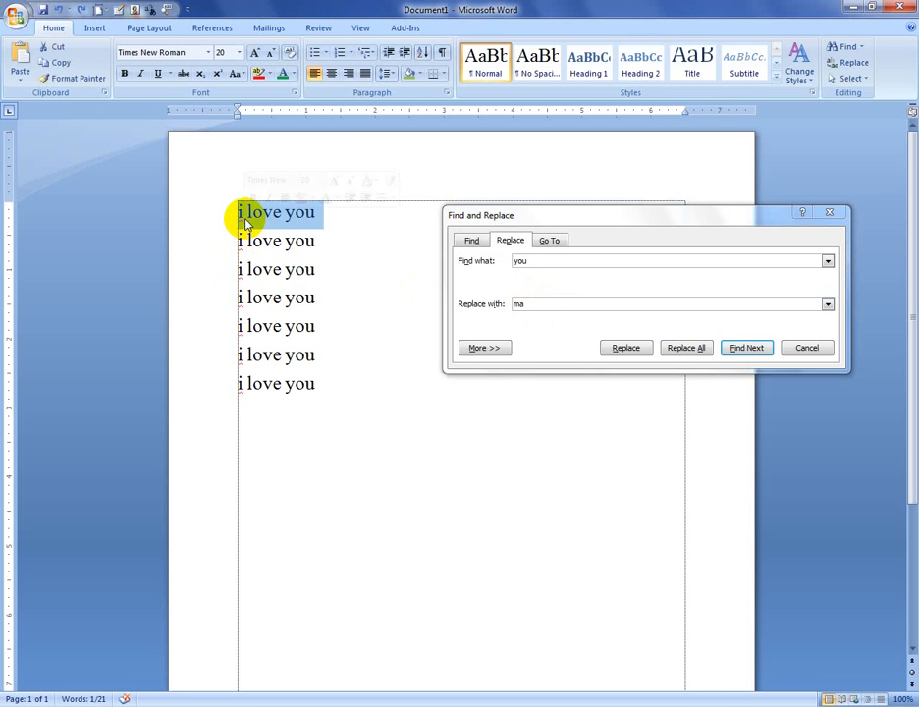
pyautogui.click(247, 218)
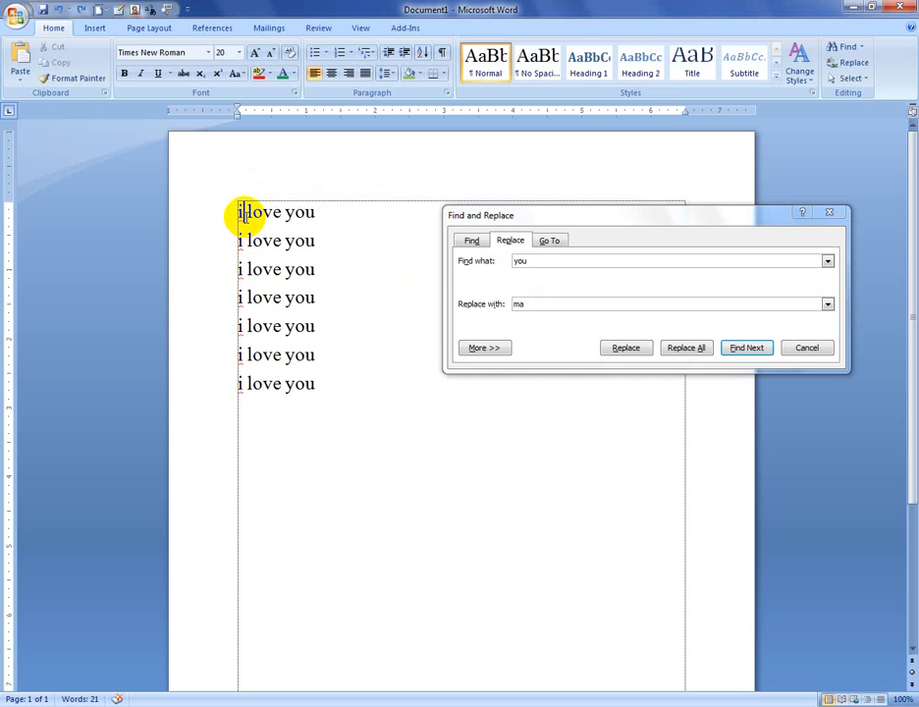
pyautogui.click(630, 349)
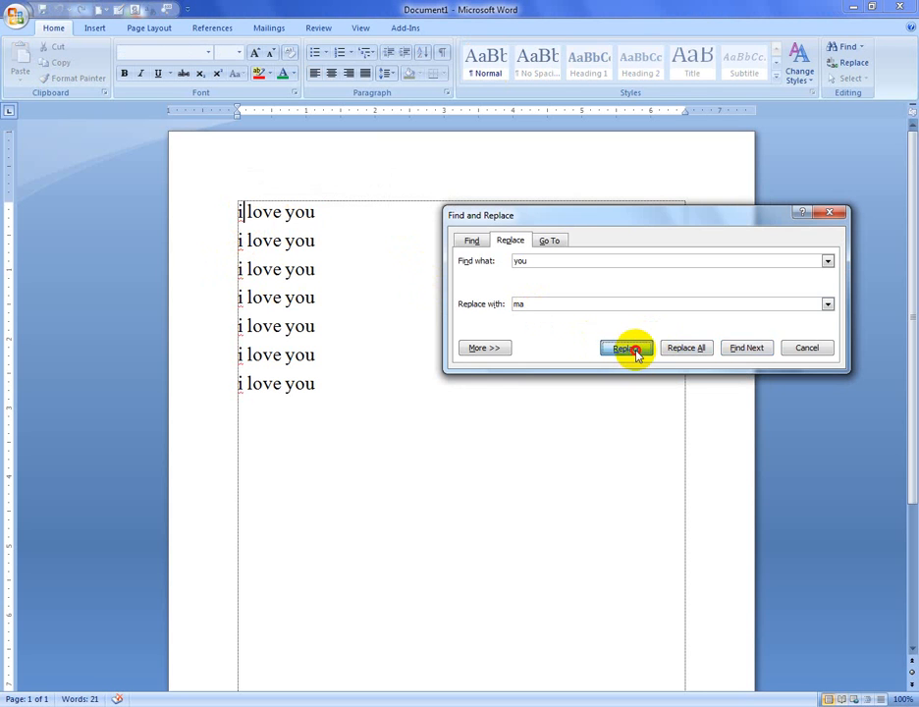
pyautogui.click(626, 349)
pyautogui.click(626, 349)
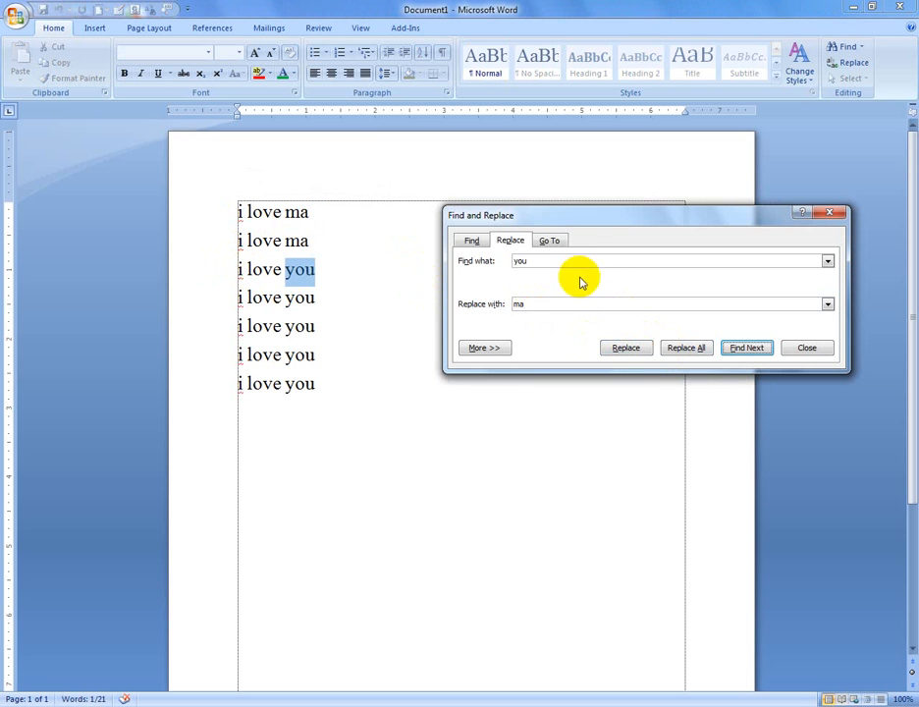
# - Replace all remaining occurrences of "you" with "ma", close the dialog and deselect the text
pyautogui.click(684, 347)
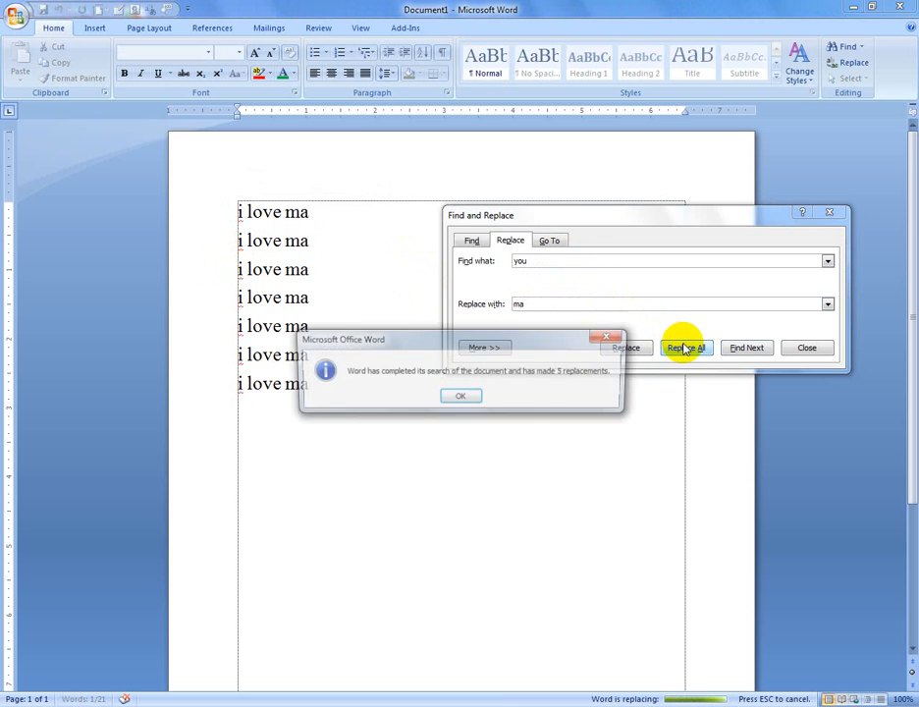
pyautogui.click(446, 395)
pyautogui.scroll(2, 324, 279)
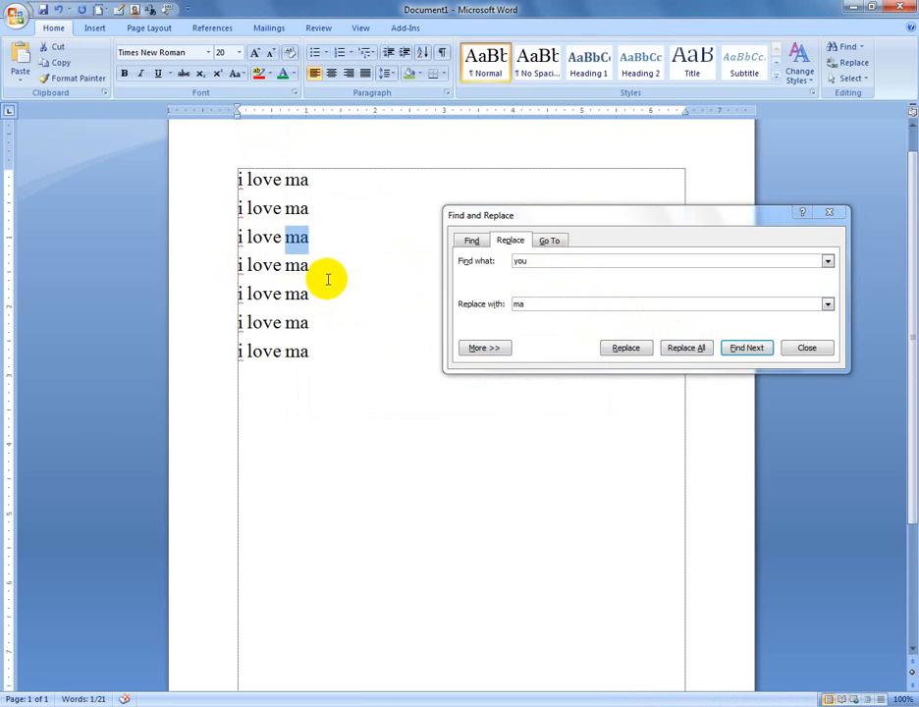
pyautogui.click(829, 213)
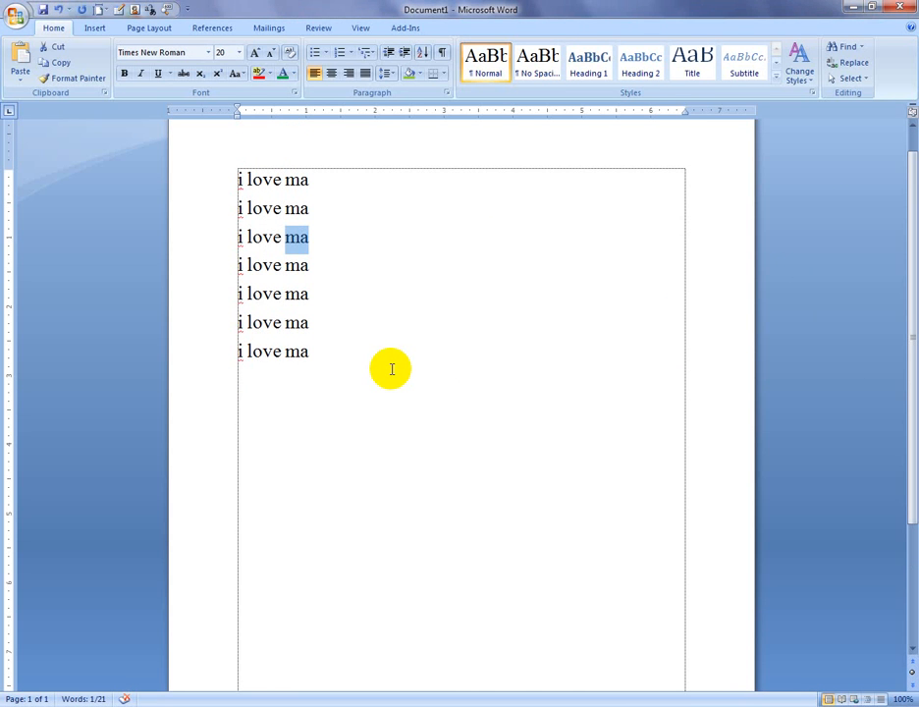
pyautogui.click(336, 362)
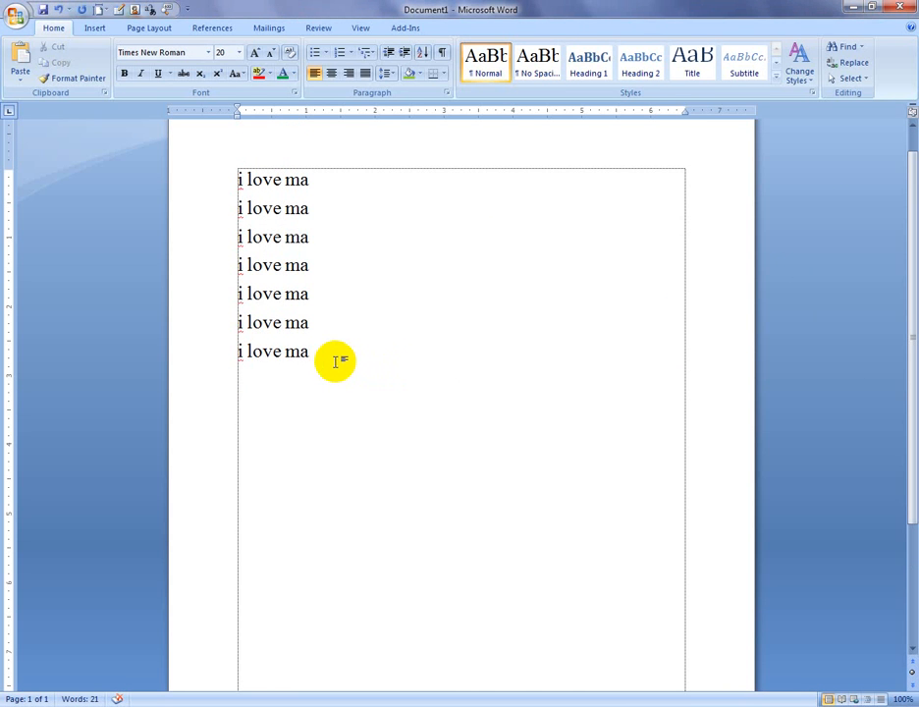